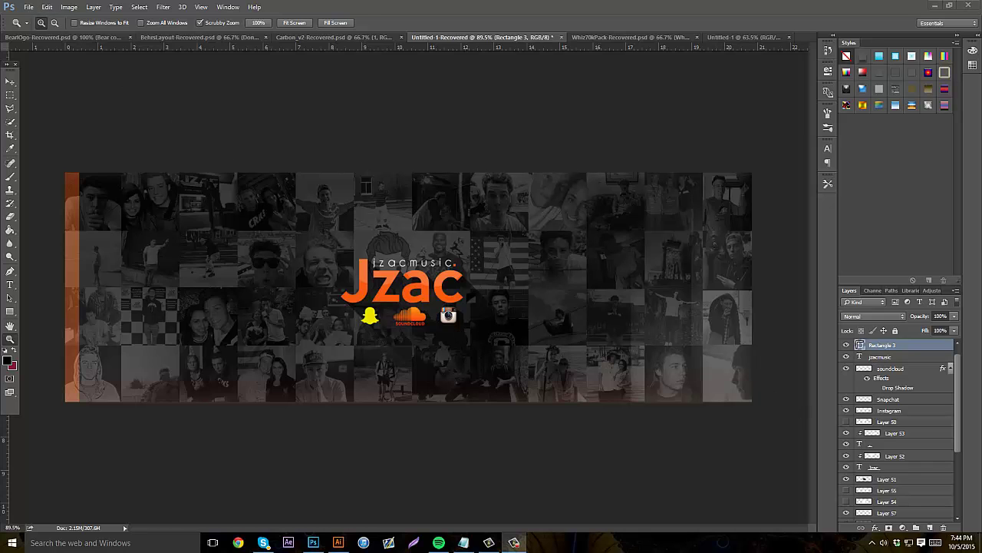
# Create a new document 1500 pixels wide and 500 pixels high.
pyautogui.click(28, 7)
pyautogui.click(35, 13)
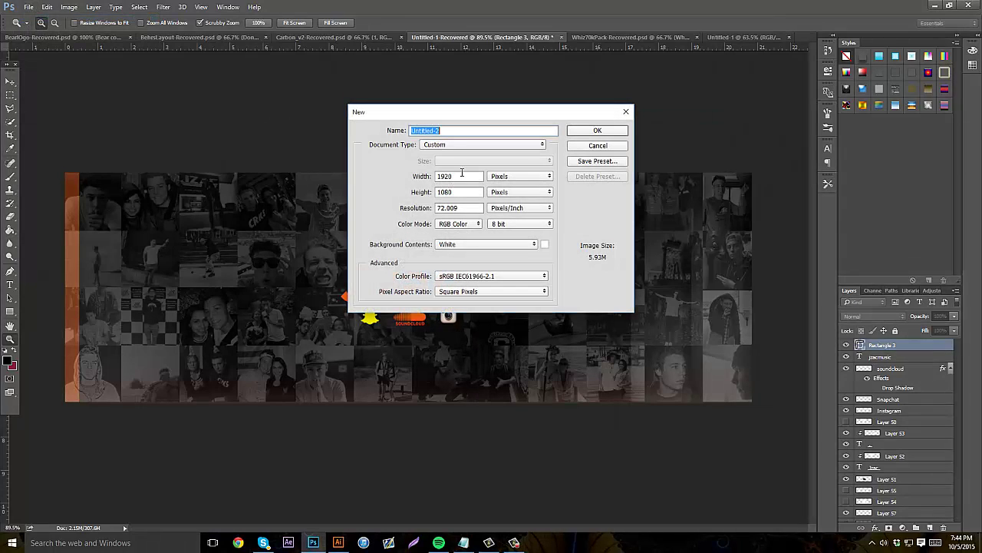
pyautogui.press('Tab')
pyautogui.write('2500')
pyautogui.press('BackSpace')
pyautogui.press('BackSpace')
pyautogui.press('BackSpace')
pyautogui.press('BackSpace')
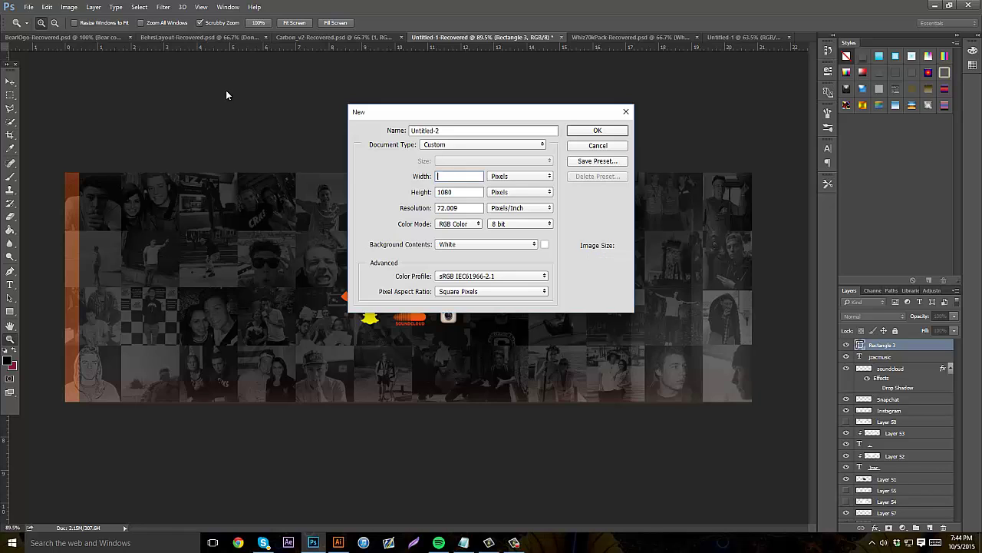
pyautogui.write('1500')
pyautogui.press('Tab')
pyautogui.write('500')
pyautogui.press('Return')
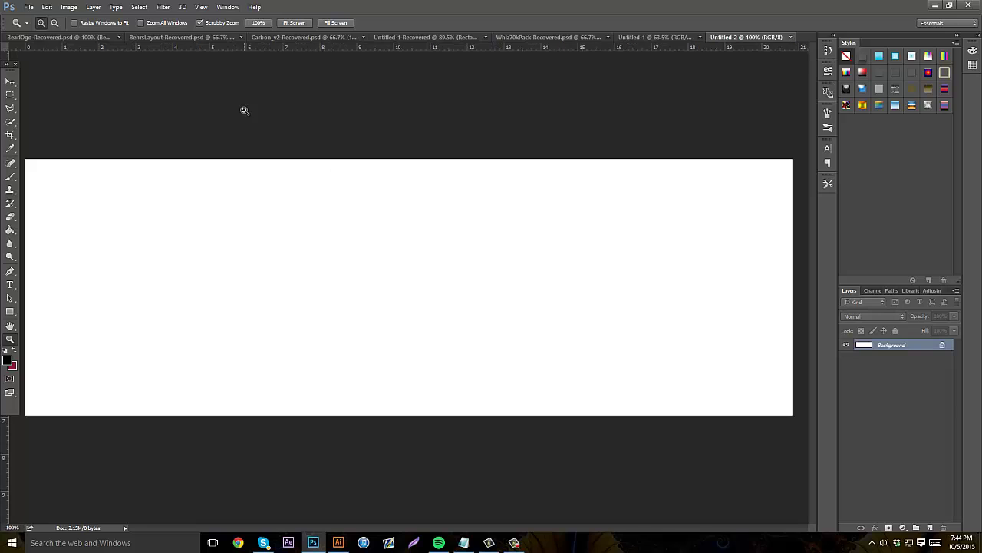
# Fill the background with black and add a new empty layer above it.
pyautogui.moveTo(272, 283); pyautogui.dragTo(262, 291)
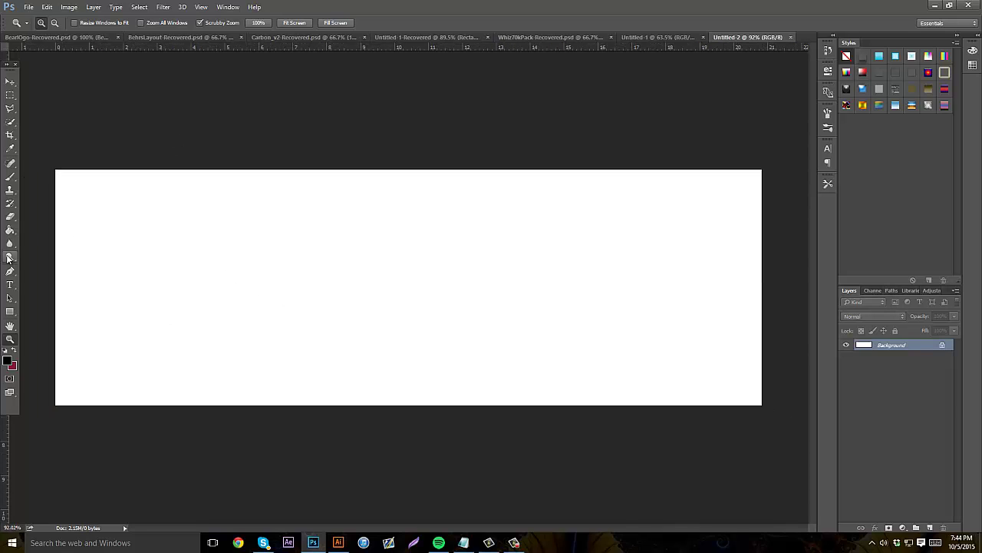
pyautogui.click(10, 230)
pyautogui.click(307, 299)
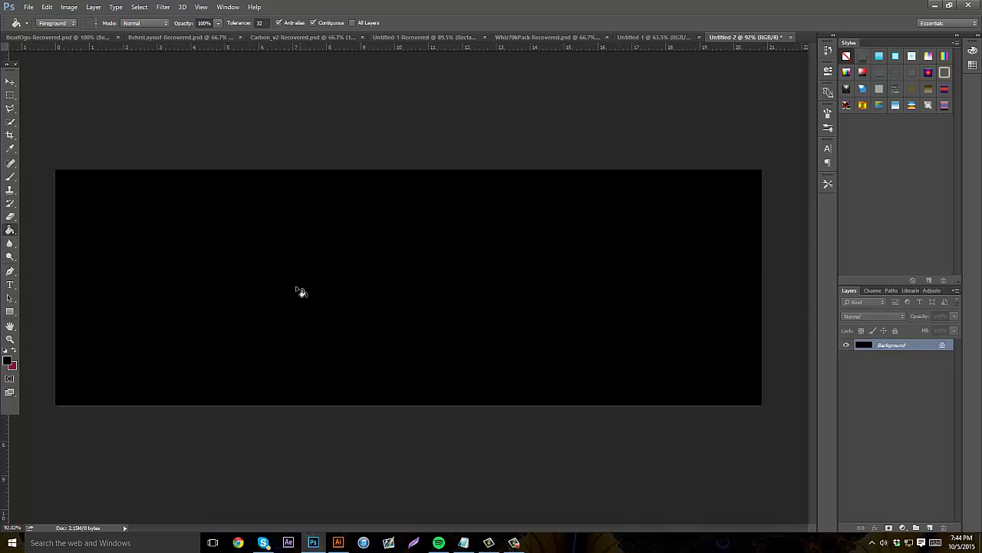
pyautogui.click(931, 527)
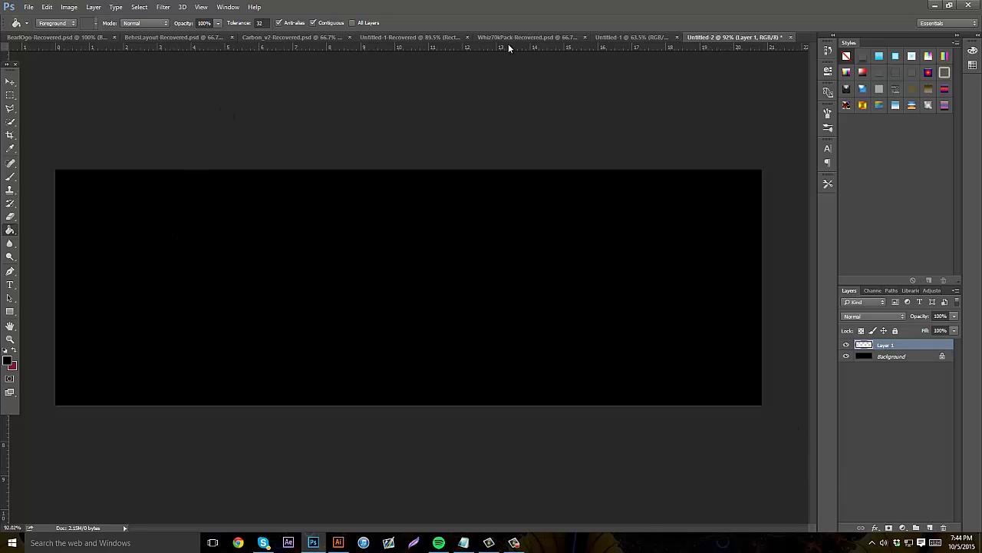
# Check the finished header document for reference, then draw a white square of about 108 px near the new canvas's upper-left corner.
pyautogui.click(375, 37)
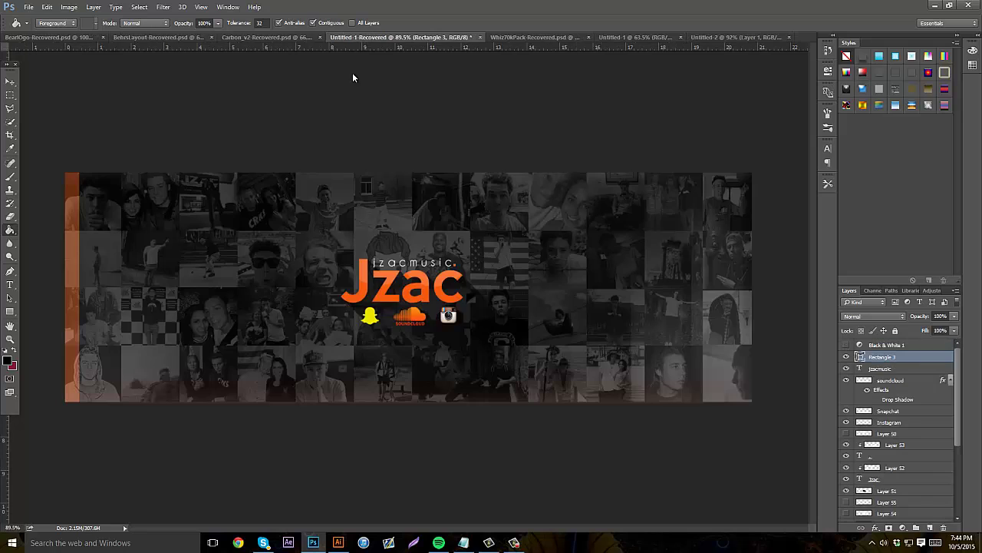
pyautogui.click(746, 38)
pyautogui.click(10, 311)
pyautogui.click(5, 350)
pyautogui.click(13, 350)
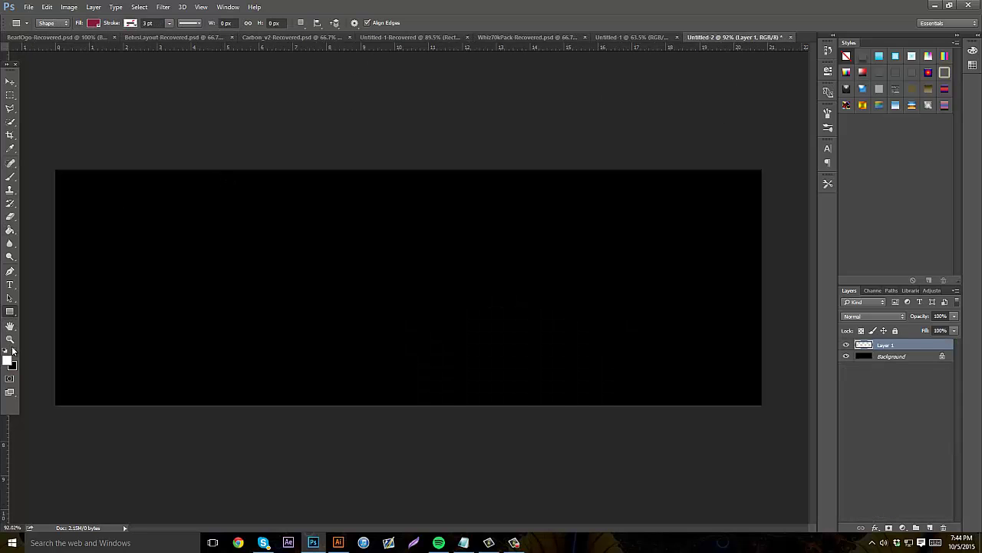
pyautogui.moveTo(64, 183); pyautogui.dragTo(115, 245)
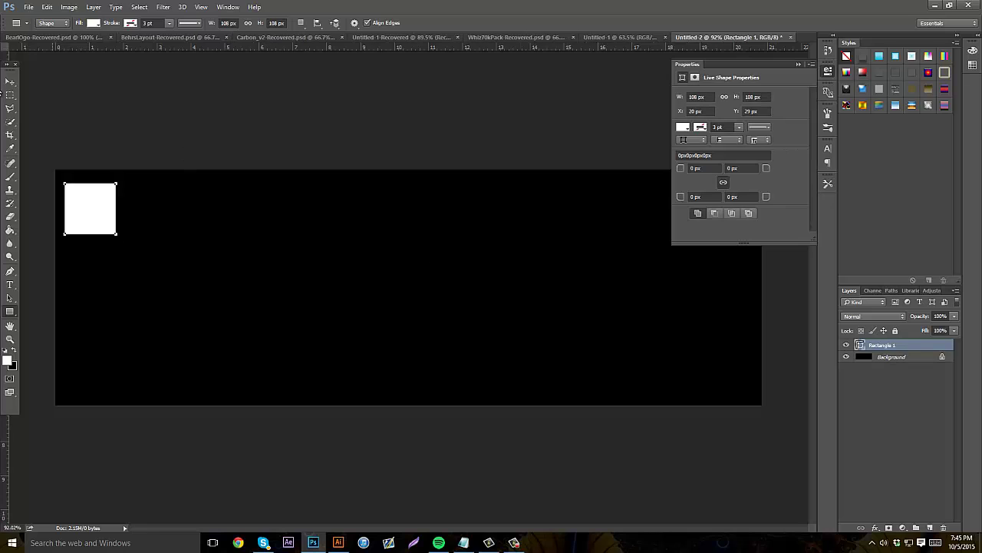
# Snap the white square into the canvas's upper-left corner and stack four copies of it down the left edge.
pyautogui.press('v')
pyautogui.moveTo(106, 182)
pyautogui.mouseDown()
pyautogui.moveTo(109, 161)
pyautogui.moveTo(105, 176)
pyautogui.mouseUp()
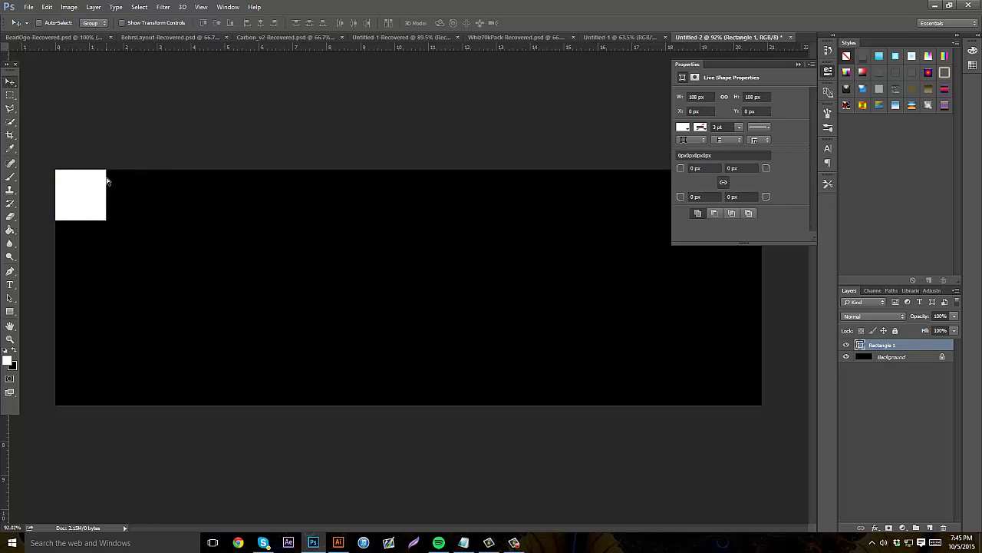
pyautogui.moveTo(111, 212); pyautogui.dragTo(134, 421)
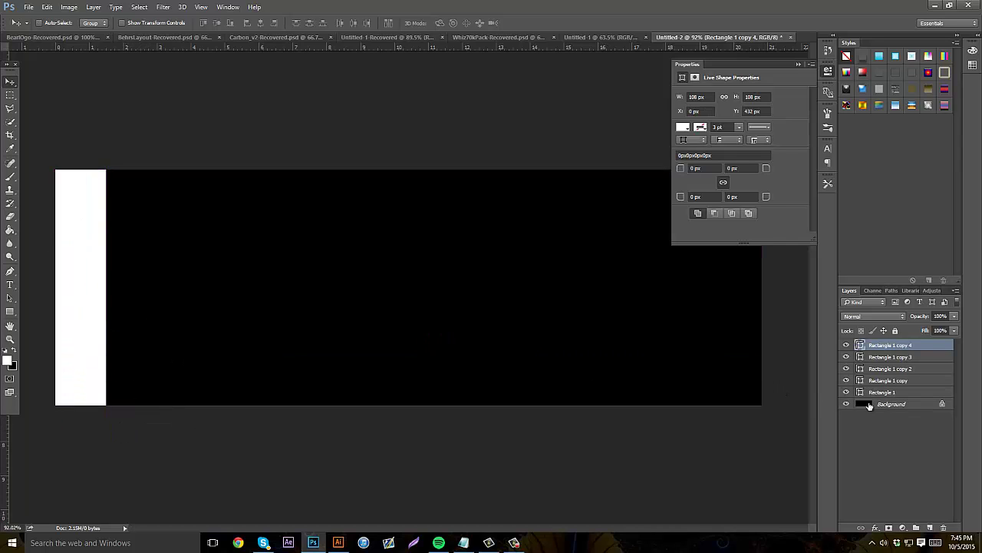
# Select all five squares and scale the column down to about 101 px wide and 504 px high to fit the canvas height.
pyautogui.keyDown('shift'); pyautogui.click(887, 393); pyautogui.keyUp('shift')
pyautogui.click(907, 346)
pyautogui.keyDown('shift'); pyautogui.click(888, 393); pyautogui.keyUp('shift')
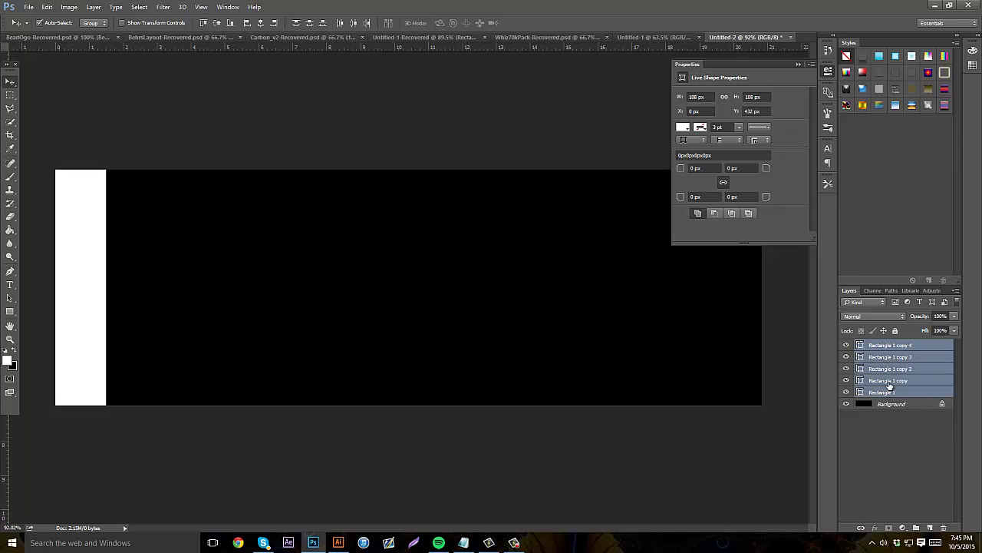
pyautogui.click(902, 346)
pyautogui.keyDown('shift'); pyautogui.click(894, 394); pyautogui.keyUp('shift')
pyautogui.hotkey('ctrl', 't')
pyautogui.moveTo(107, 423); pyautogui.dragTo(71, 354)
pyautogui.press('Return')
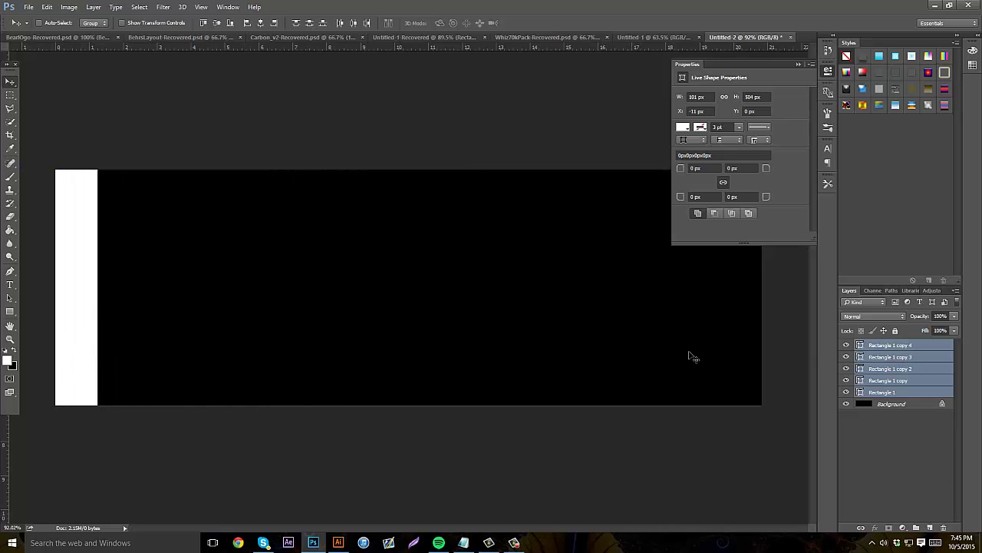
# Delete the four copied squares and move the remaining one back into the canvas's upper-left corner.
pyautogui.moveTo(688, 355); pyautogui.dragTo(706, 345)
pyautogui.click(933, 346)
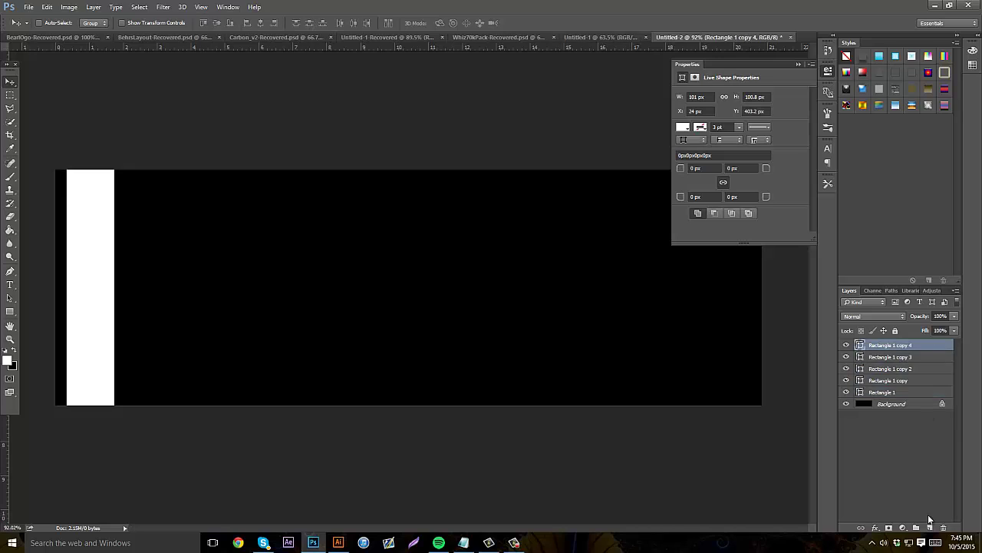
pyautogui.click(944, 527)
pyautogui.click(943, 528)
pyautogui.click(944, 527)
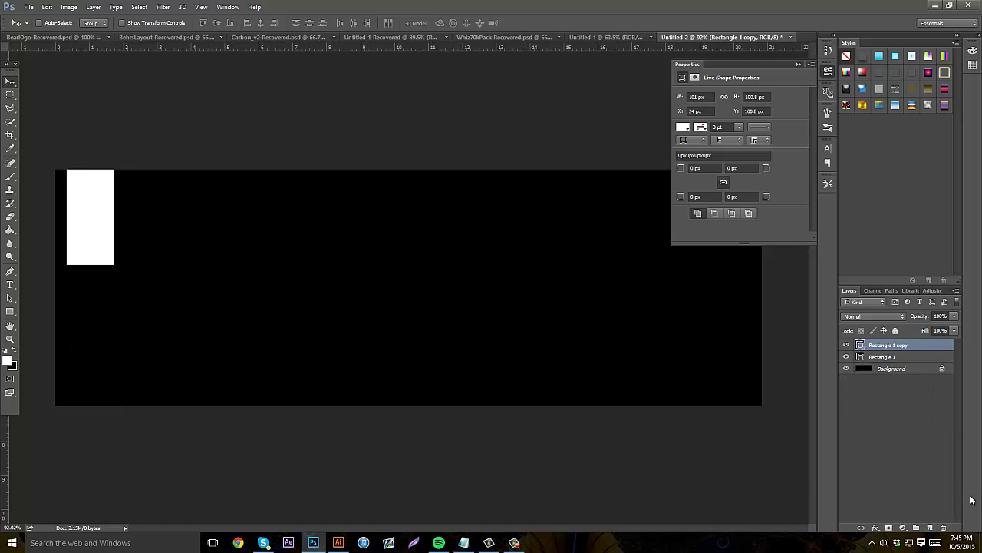
pyautogui.click(950, 527)
pyautogui.moveTo(153, 249); pyautogui.dragTo(147, 251)
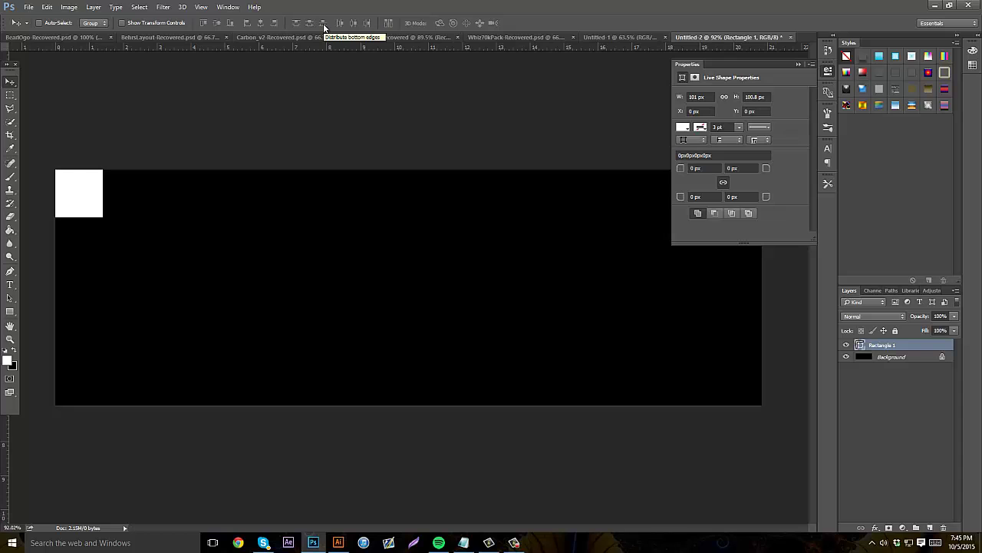
# Switch to Chrome, go to the signed-in account's Instagram profile, and open the reflective helmet photo.
pyautogui.click(239, 542)
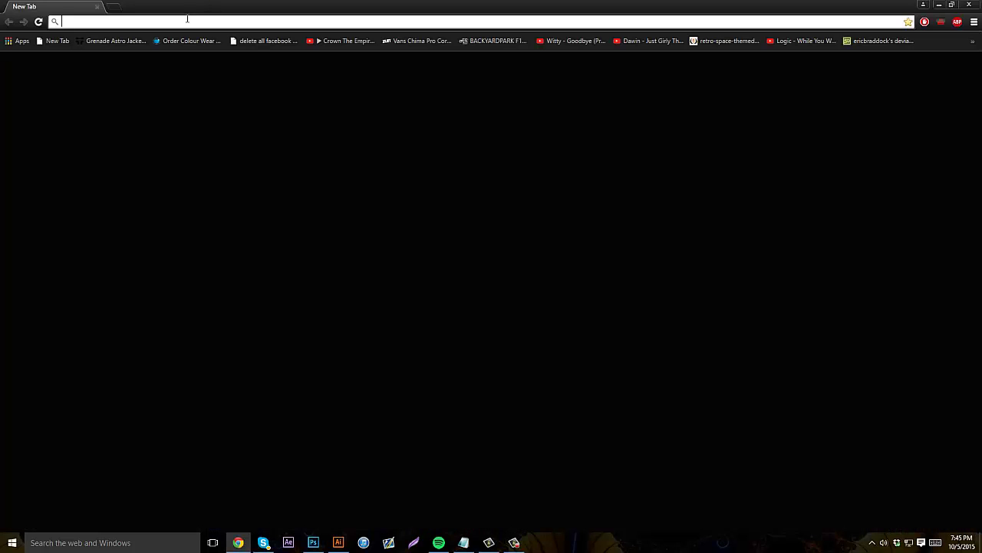
pyautogui.write('in')
pyautogui.press('Return')
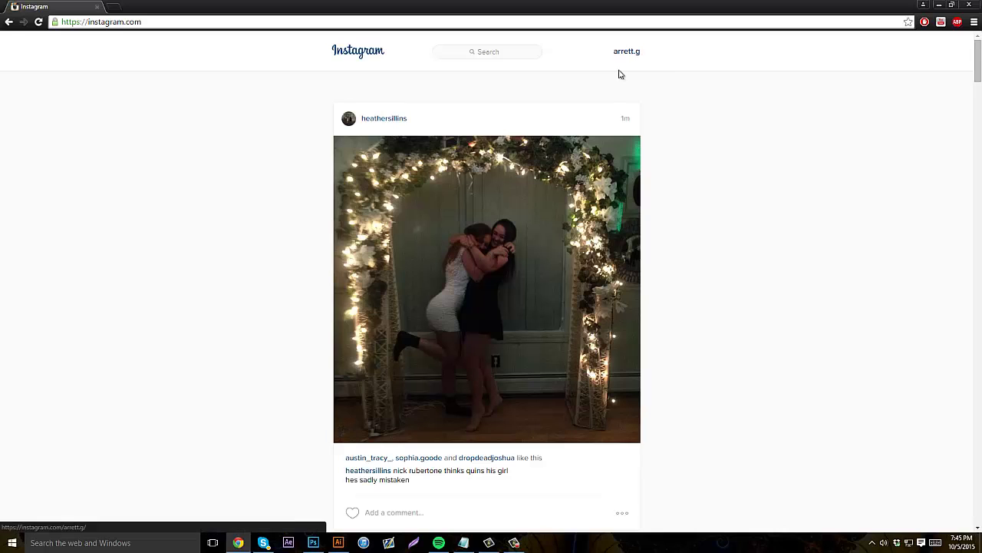
pyautogui.click(627, 52)
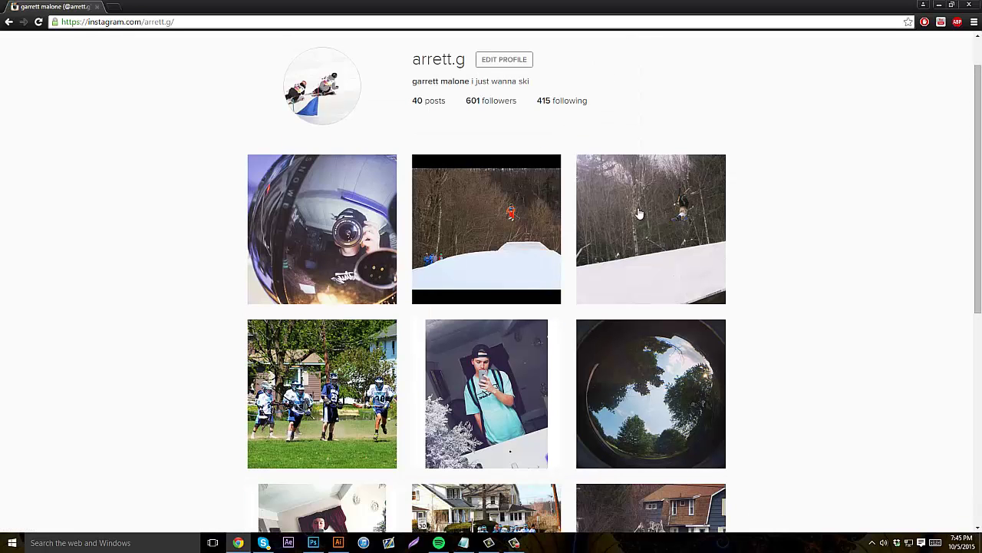
pyautogui.scroll(-1, 598, 192)
pyautogui.scroll(1, 361, 238)
pyautogui.click(377, 251)
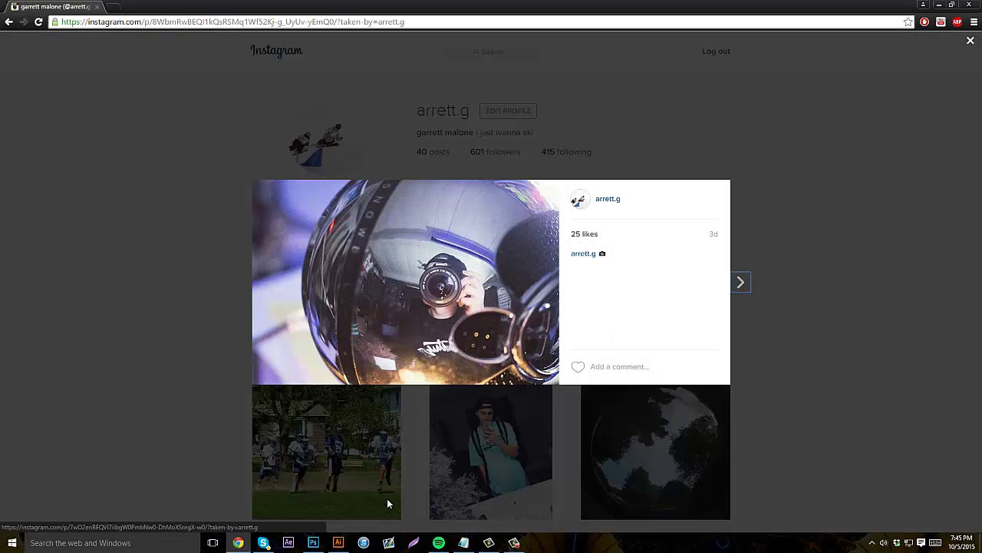
# Capture the helmet photo with Lightshot and copy the screenshot to the clipboard.
pyautogui.click(414, 543)
pyautogui.moveTo(262, 181); pyautogui.dragTo(551, 382)
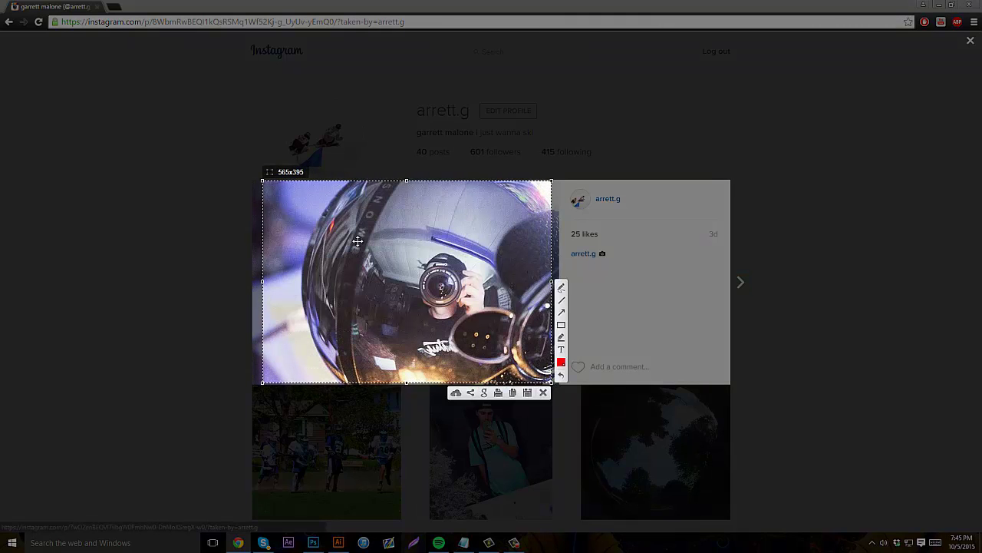
pyautogui.click(513, 392)
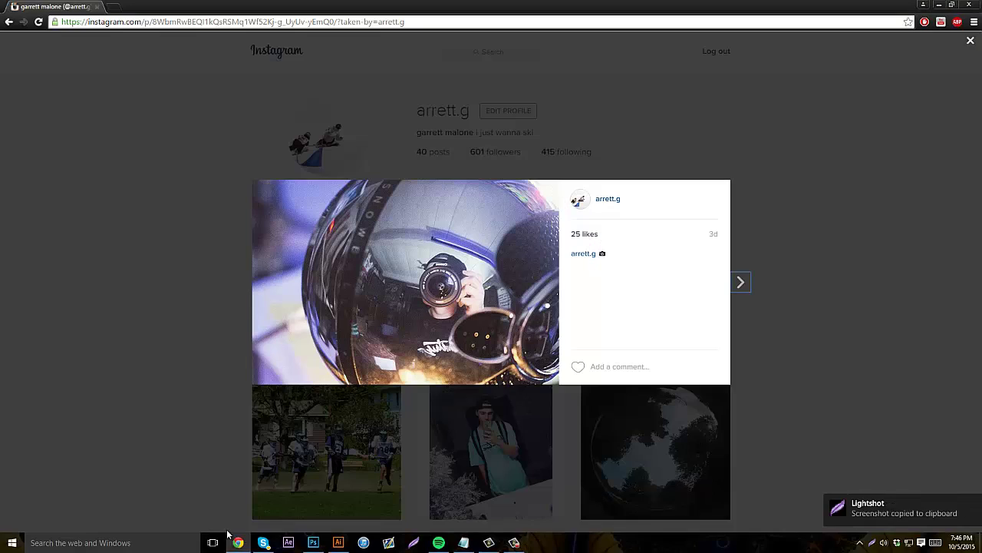
# Switch to Photoshop, paste the helmet photo above the square, and make it a clipping mask of Rectangle 1.
pyautogui.rightClick(440, 359)
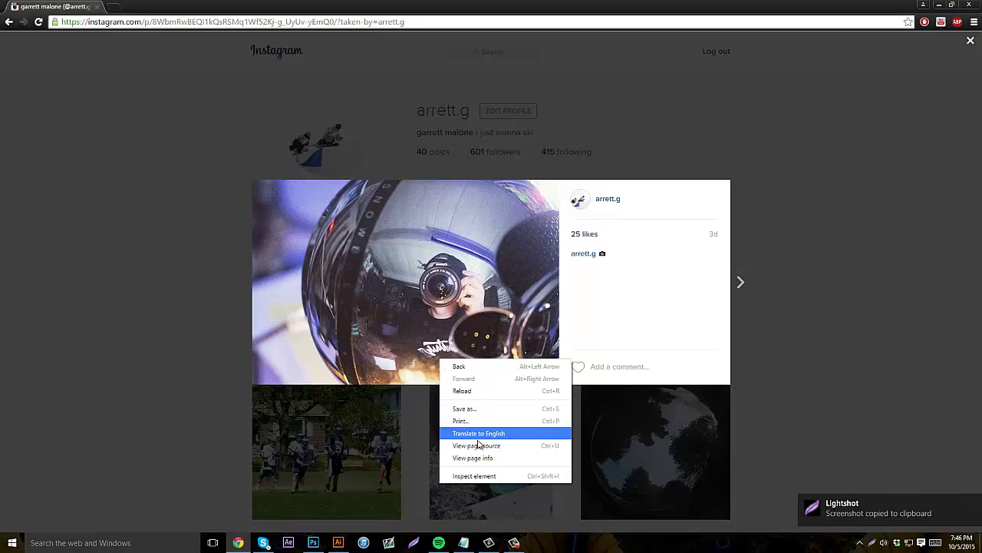
pyautogui.moveTo(321, 543)
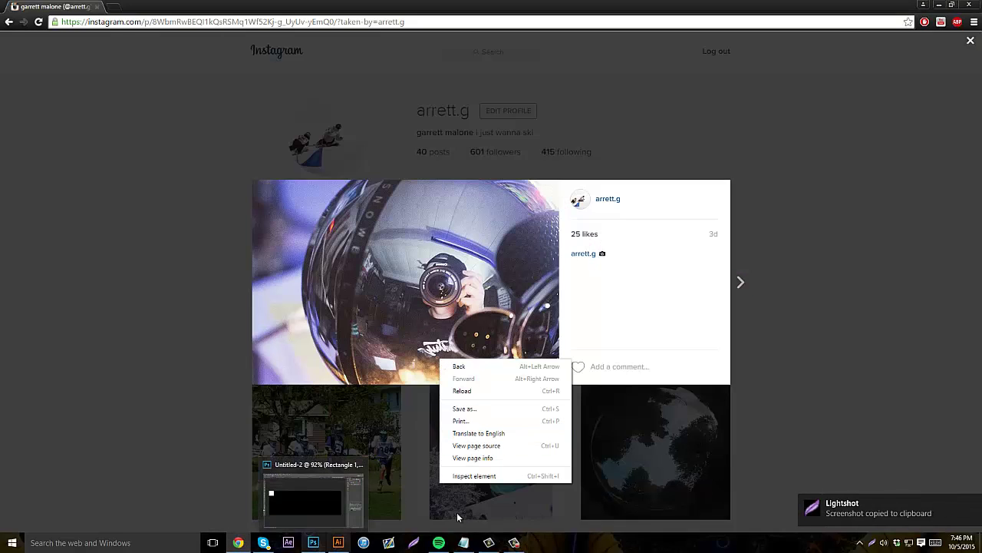
pyautogui.click(324, 543)
pyautogui.hotkey('ctrl', 'v')
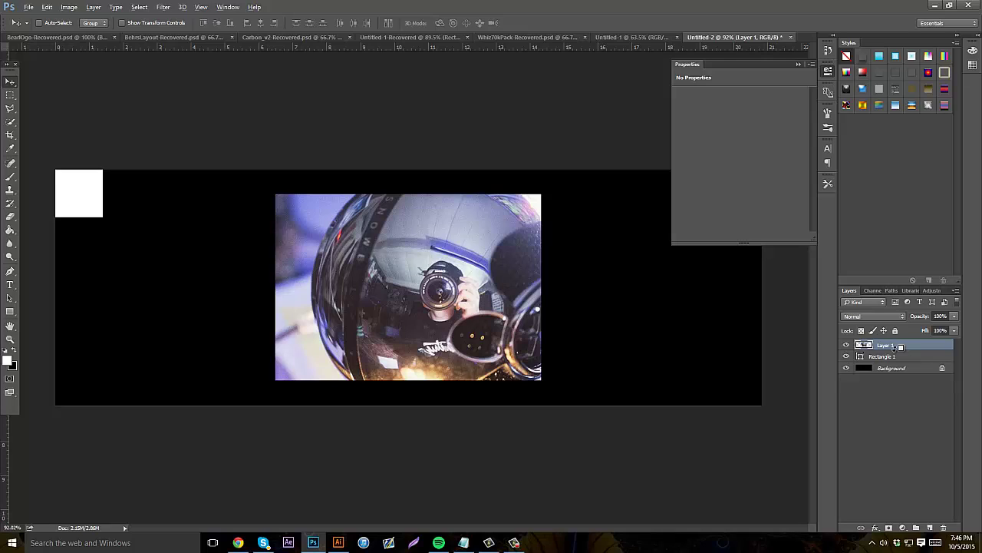
pyautogui.keyDown('alt'); pyautogui.click(901, 347); pyautogui.keyUp('alt')
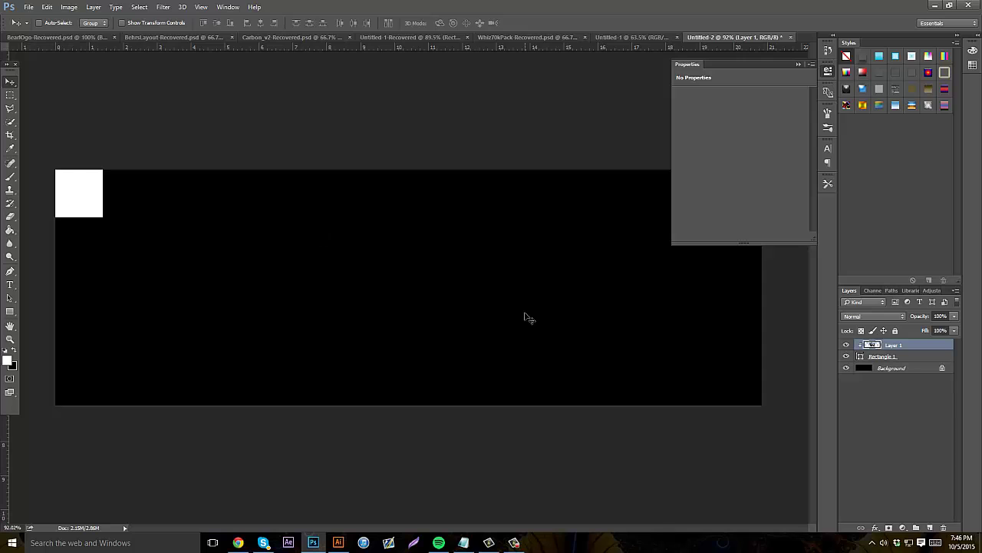
# Move the clipped helmet photo over the corner square and scale it down to fit the tile.
pyautogui.moveTo(528, 318); pyautogui.dragTo(297, 293)
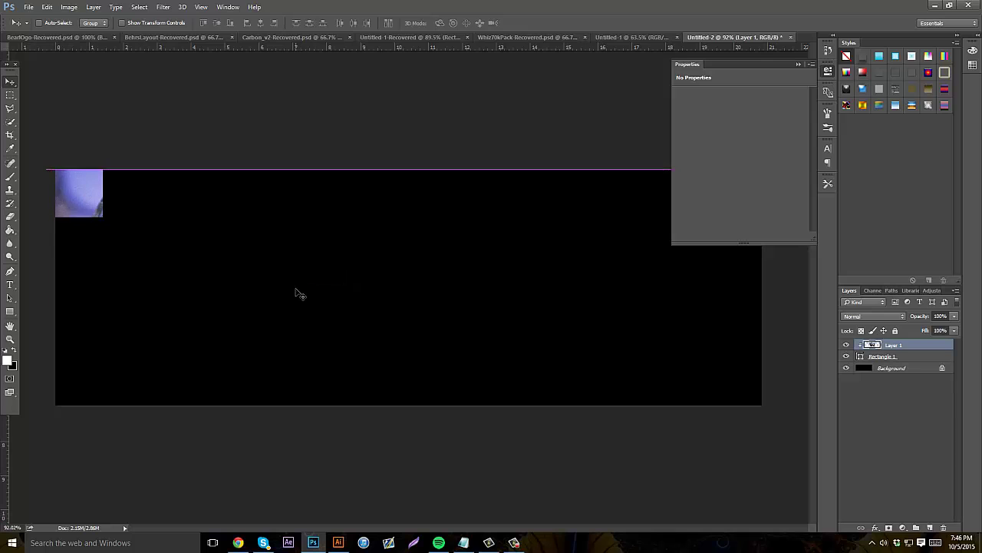
pyautogui.hotkey('ctrl', 't')
pyautogui.moveTo(307, 358); pyautogui.dragTo(94, 195)
pyautogui.press('Return')
# Duplicate the Rectangle 1 layer and move the unclipped original directly below the helmet tile, to Y 101 px.
pyautogui.click(888, 356)
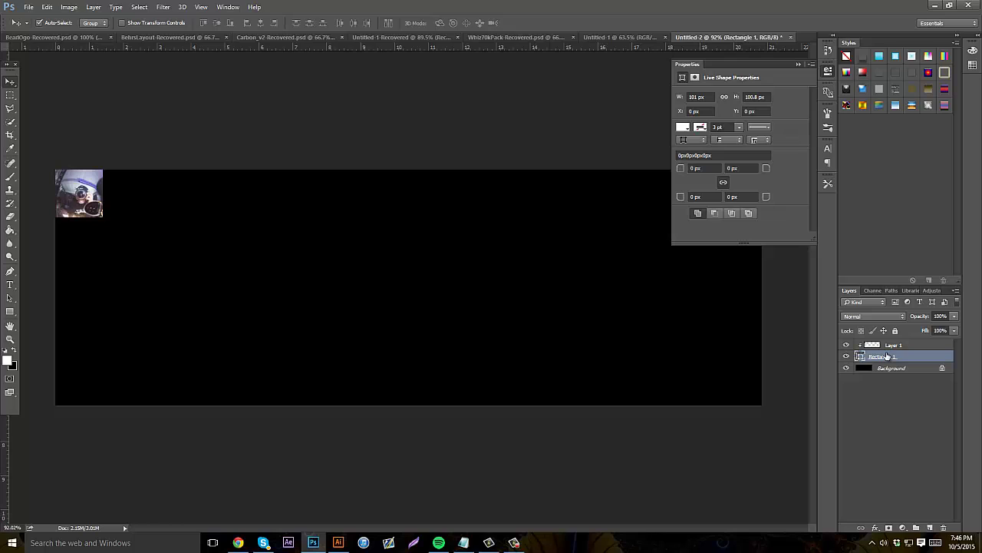
pyautogui.hotkey('ctrl', 'j')
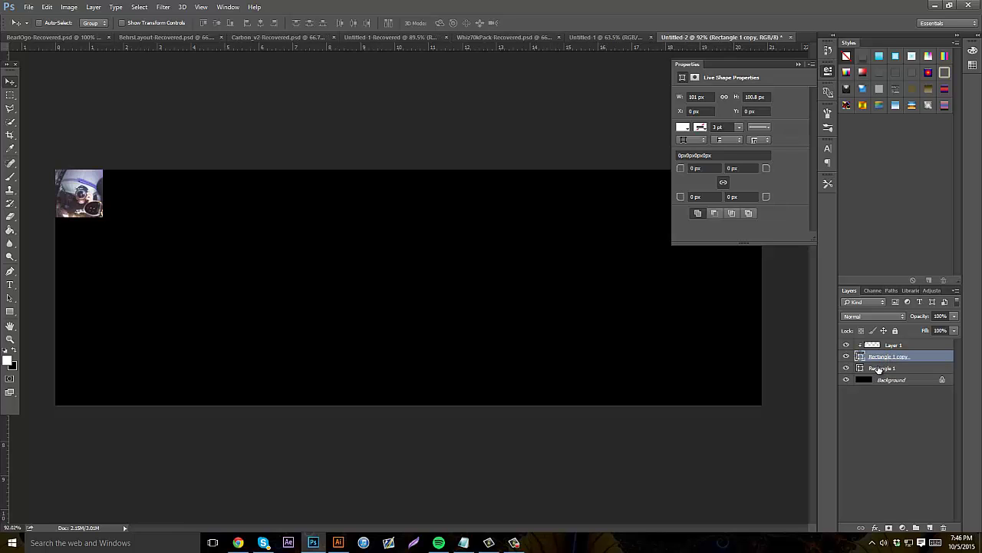
pyautogui.click(880, 368)
pyautogui.moveTo(132, 184); pyautogui.dragTo(127, 230)
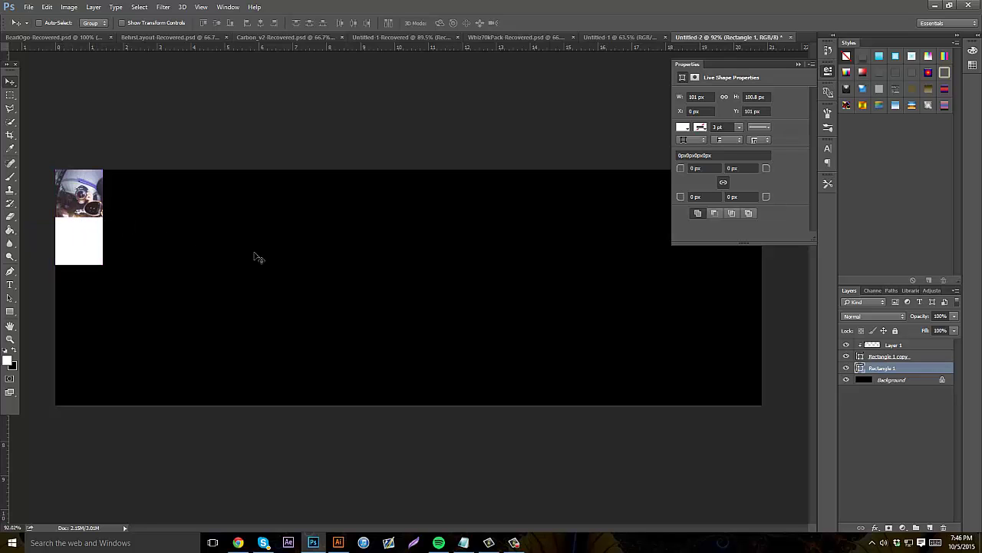
# Switch to Chrome and browse the profile's photos to the ski backflip post.
pyautogui.click(238, 542)
pyautogui.click(88, 267)
pyautogui.click(510, 258)
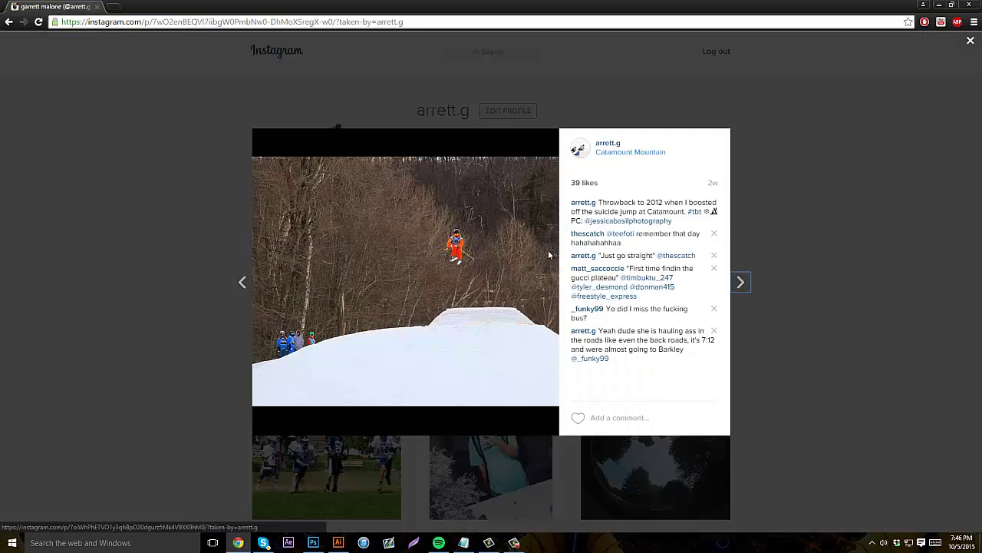
pyautogui.click(113, 260)
pyautogui.click(593, 225)
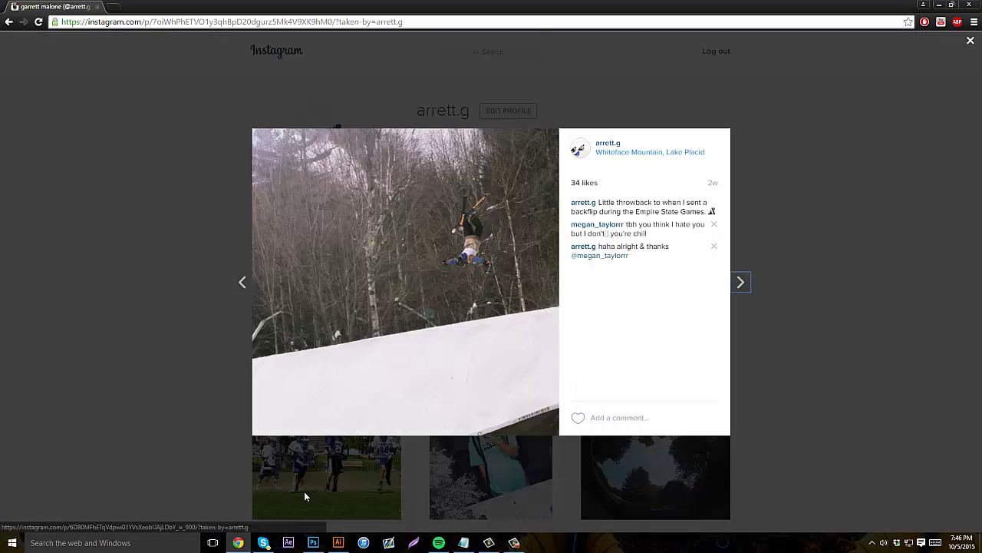
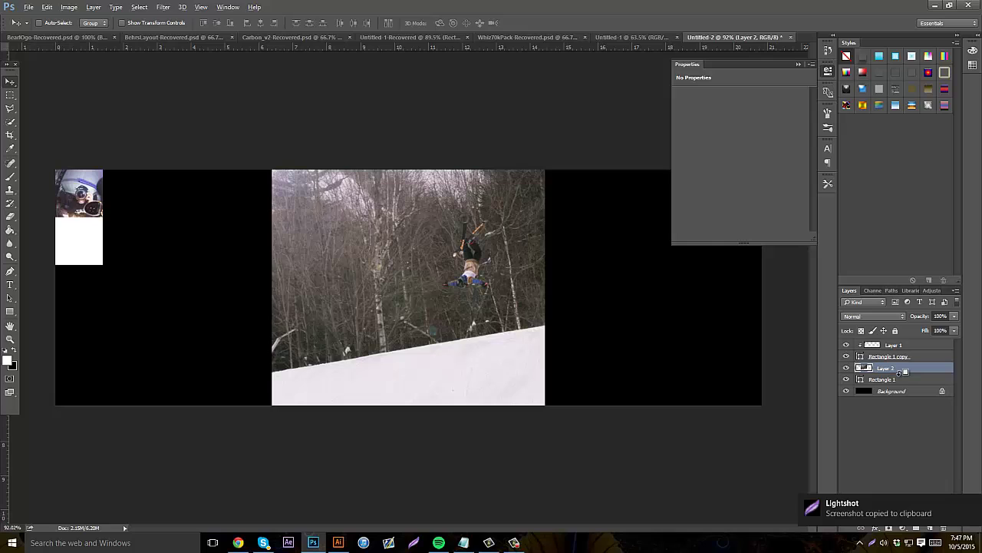
# Clip the ski backflip photo to Rectangle 1, position it over the second tile and scale it down to fit.
pyautogui.keyDown('alt'); pyautogui.click(902, 371); pyautogui.keyUp('alt')
pyautogui.moveTo(236, 198); pyautogui.dragTo(208, 225)
pyautogui.hotkey('ctrl', 't')
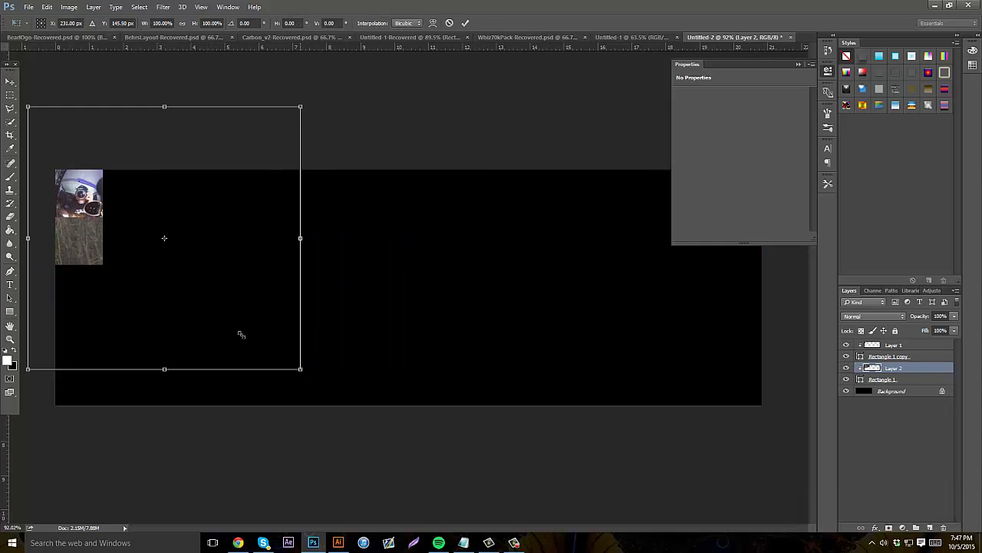
pyautogui.moveTo(241, 335); pyautogui.dragTo(82, 236)
pyautogui.moveTo(113, 178); pyautogui.dragTo(115, 266)
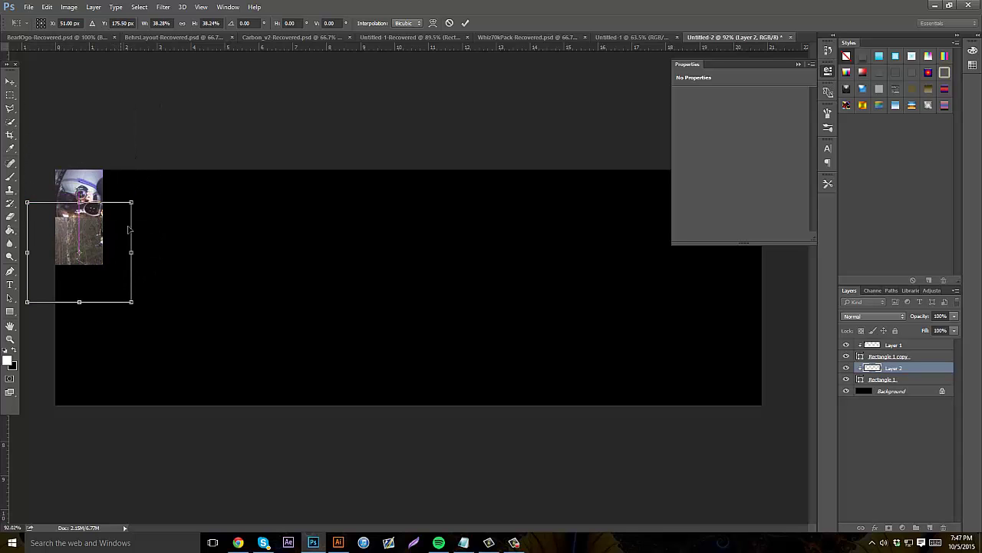
pyautogui.moveTo(128, 228); pyautogui.dragTo(90, 234)
pyautogui.press('Return')
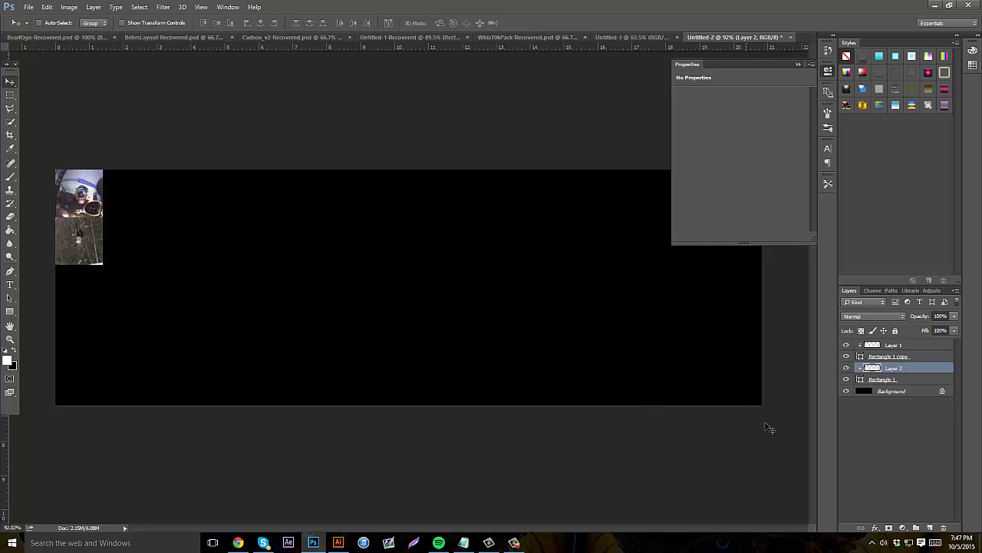
# Delete all layers from Layer 1 down to Rectangle 1, keeping only the Background.
pyautogui.click(896, 344)
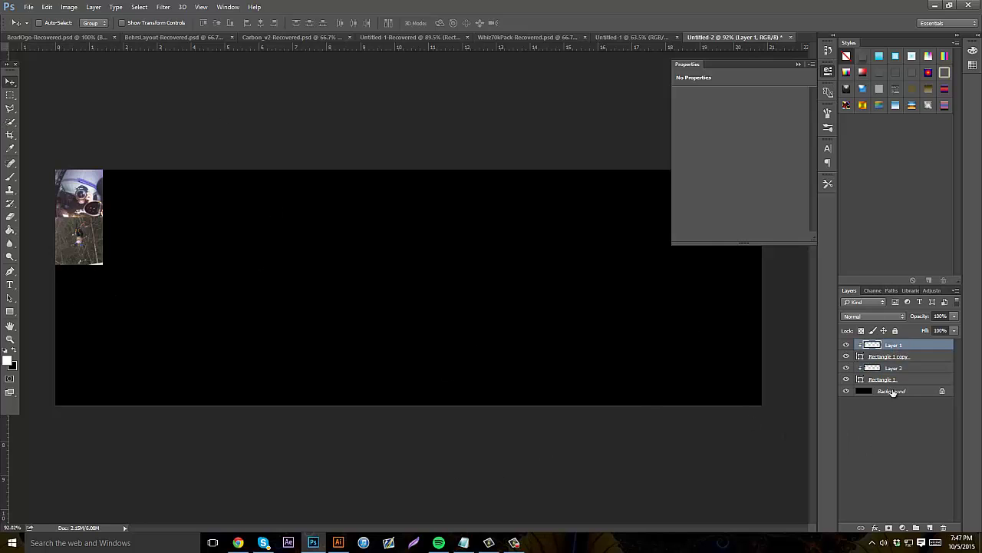
pyautogui.keyDown('shift'); pyautogui.click(890, 380); pyautogui.keyUp('shift')
pyautogui.press('Delete')
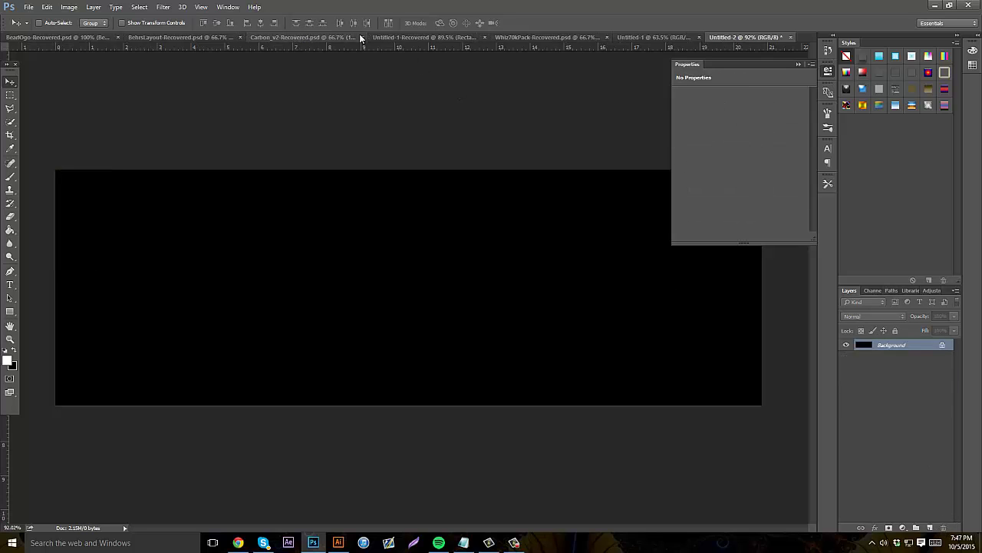
# Copy the finished photo grid, Group 1, from the Untitled-1-Recovered document into Untitled-2.
pyautogui.click(380, 37)
pyautogui.scroll(-5, 899, 435)
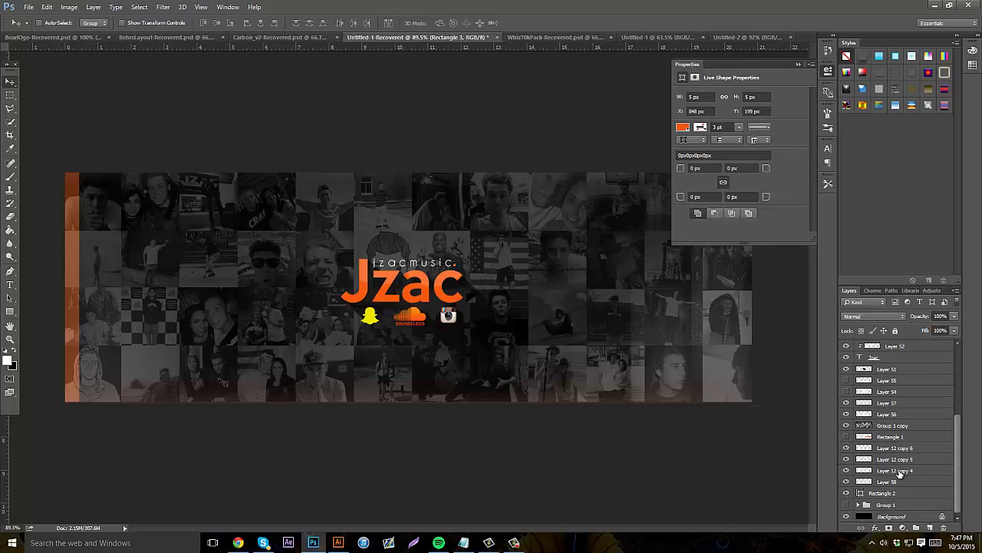
pyautogui.moveTo(885, 504); pyautogui.dragTo(491, 219)
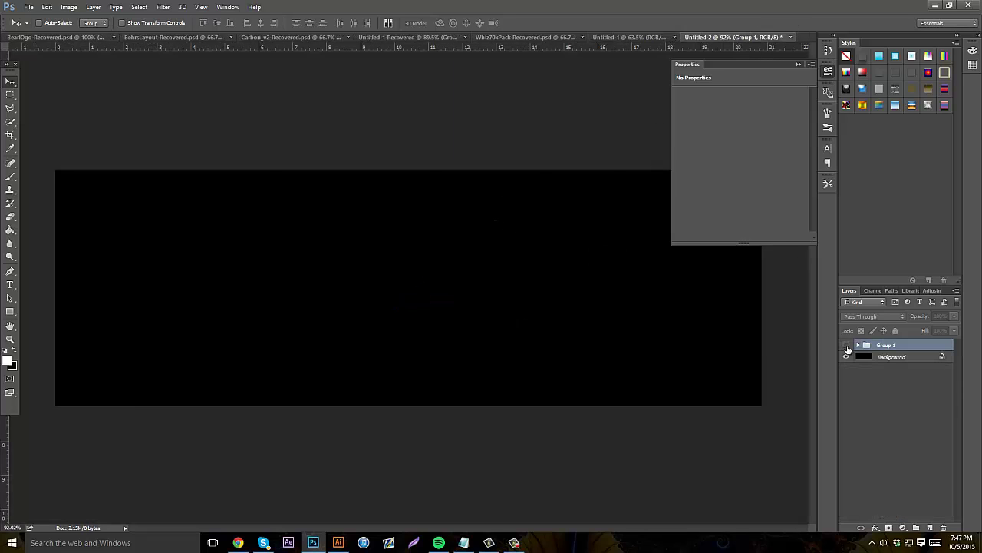
# Make Group 1 visible and align the photo grid with the canvas's left edge so it fills the header.
pyautogui.moveTo(409, 264); pyautogui.dragTo(280, 279)
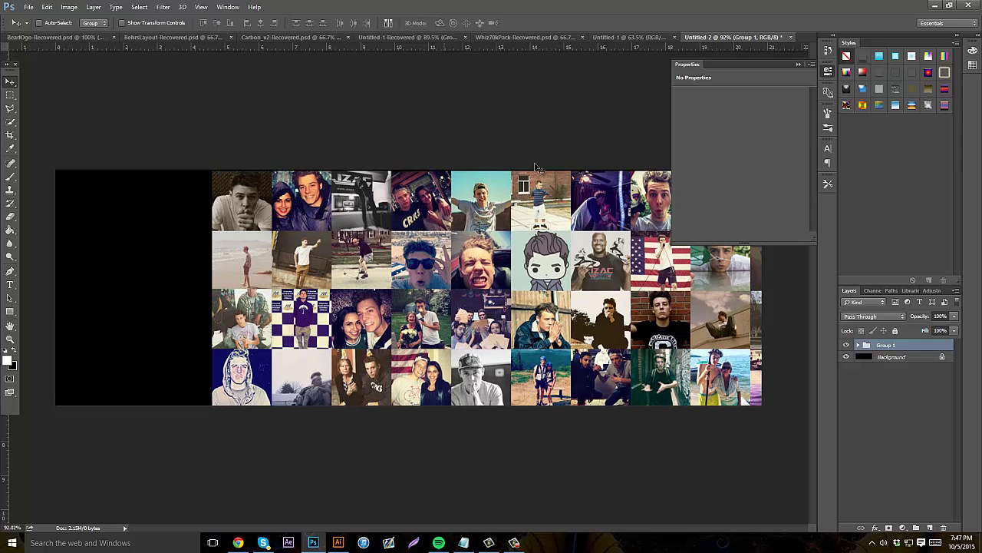
pyautogui.moveTo(492, 200); pyautogui.dragTo(474, 199)
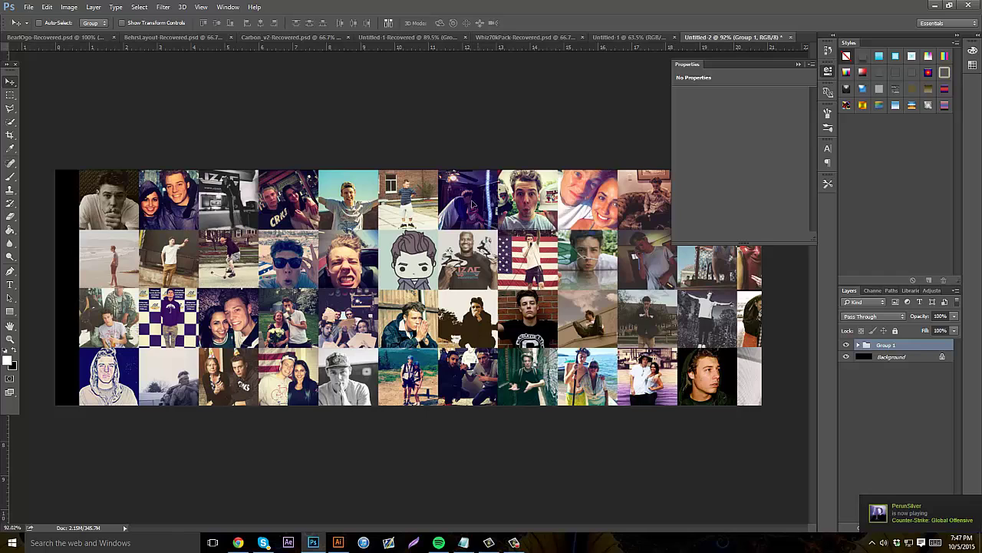
pyautogui.hotkey('shift', 'Left')
pyautogui.hotkey('shift', 'Left')
pyautogui.hotkey('shift', 'Left')
pyautogui.click(799, 64)
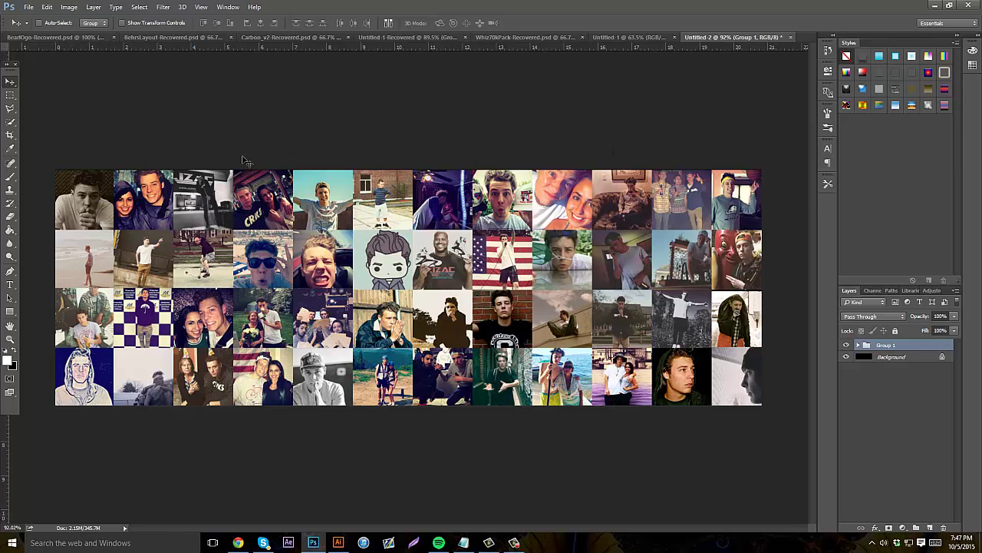
# Merge Group 1 into a single layer and check it by toggling its visibility.
pyautogui.rightClick(912, 350)
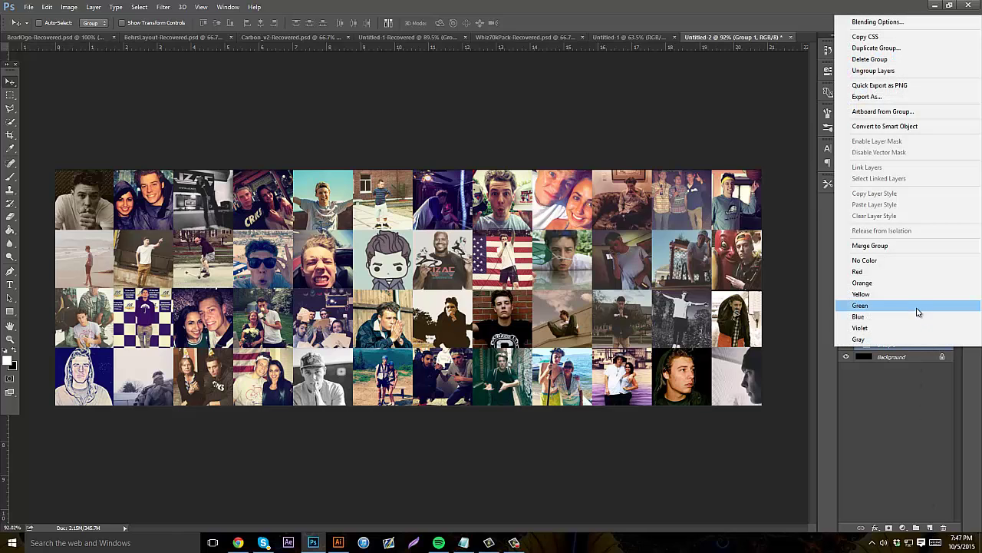
pyautogui.click(907, 246)
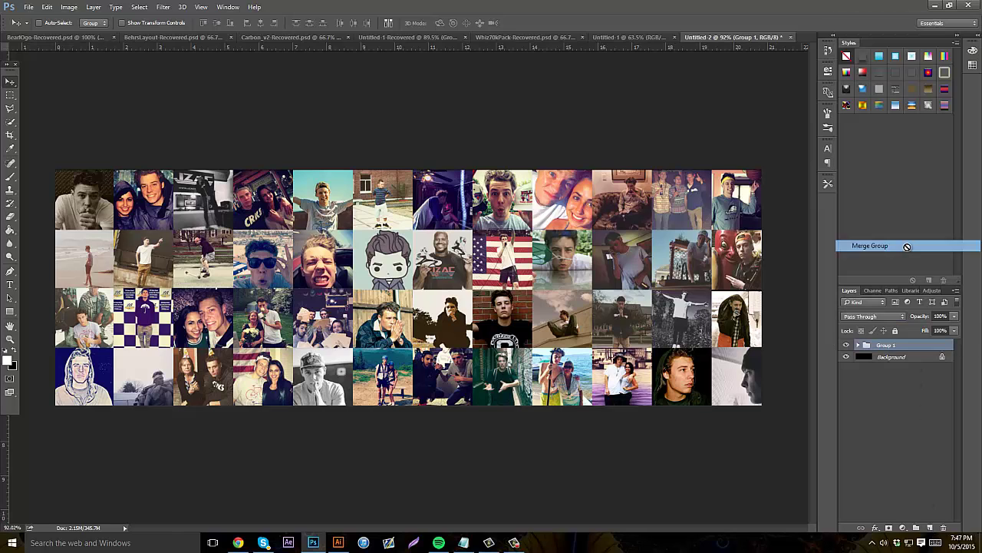
pyautogui.click(846, 346)
pyautogui.click(846, 346)
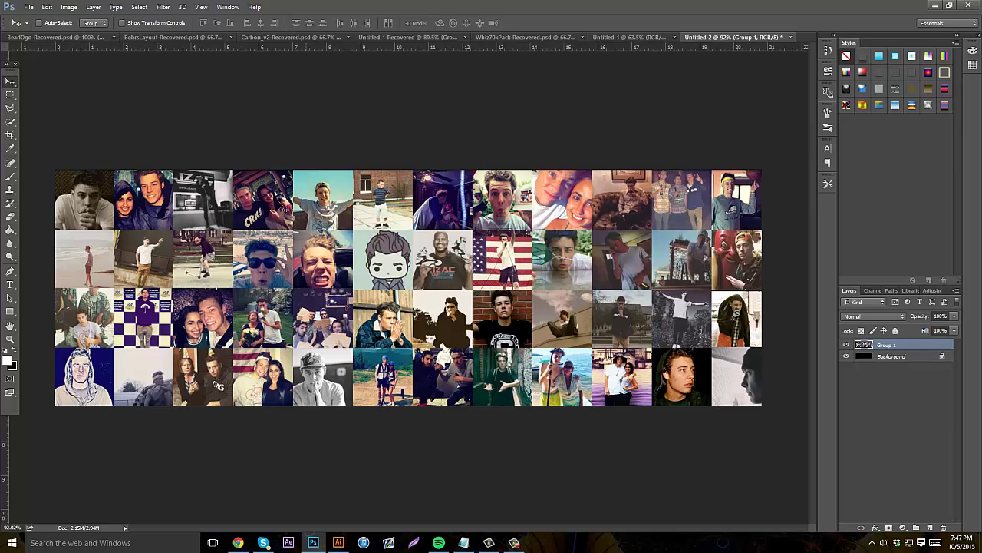
# Apply a Black and White adjustment with the Default preset to the merged photo grid.
pyautogui.click(69, 7)
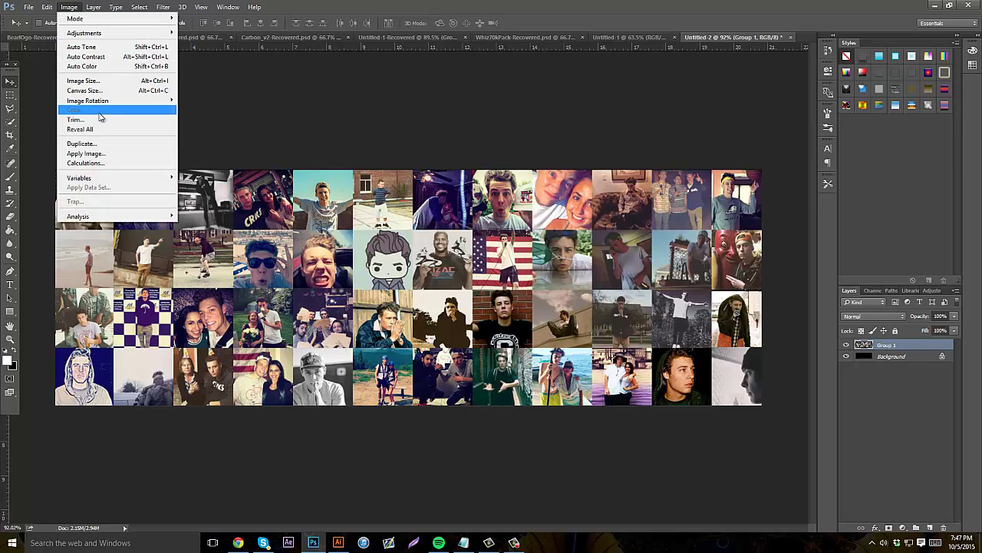
pyautogui.moveTo(115, 33)
pyautogui.click(225, 106)
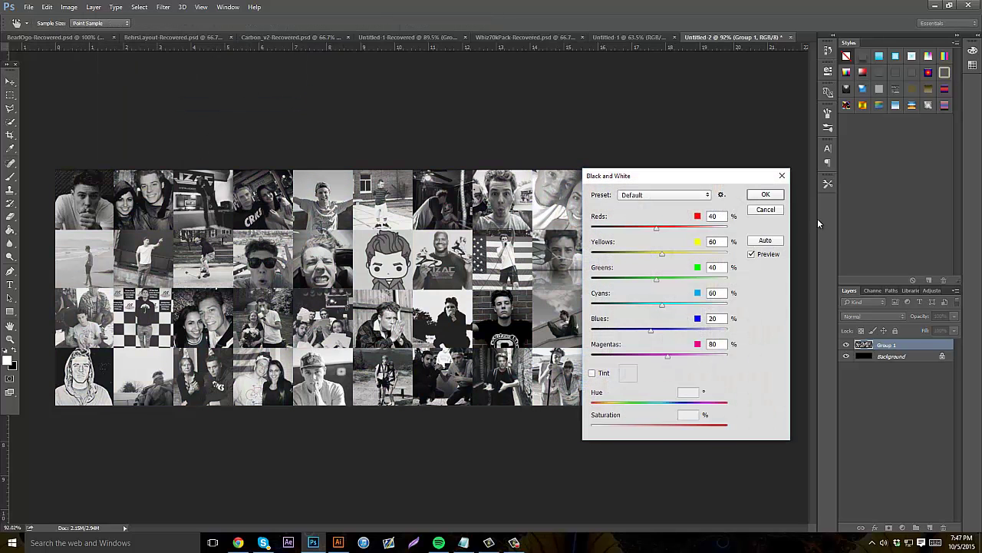
pyautogui.click(764, 195)
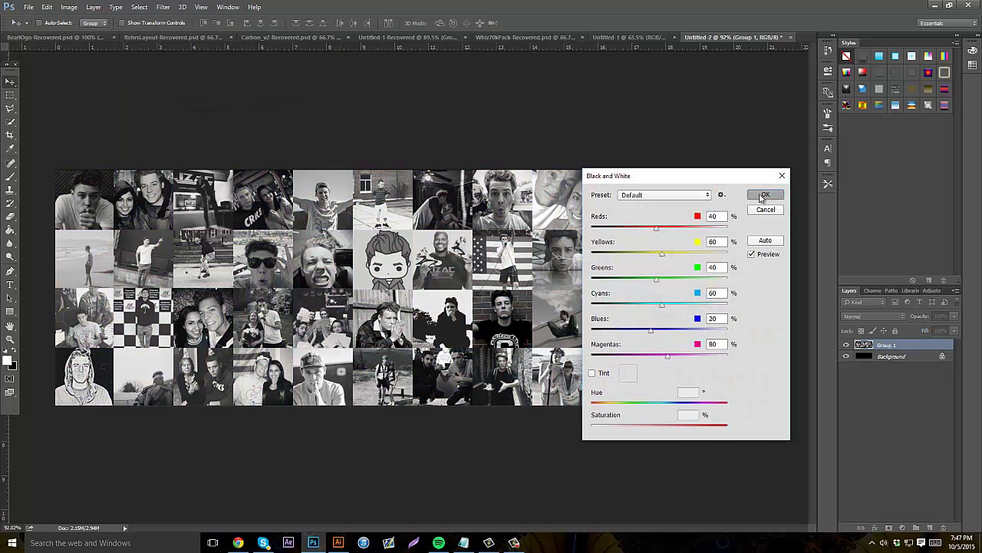
# Set the opacity of the Group 1 layer to 30%.
pyautogui.click(953, 317)
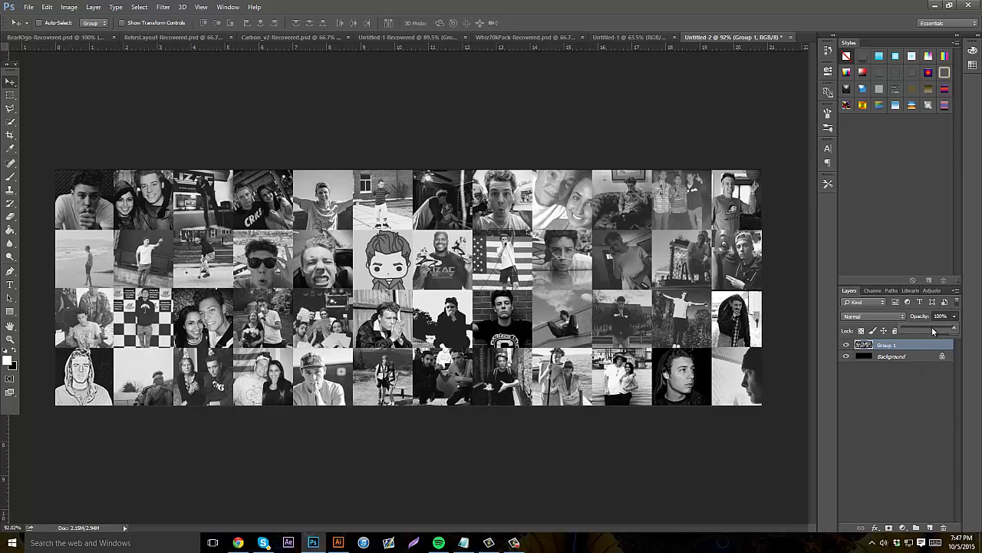
pyautogui.moveTo(954, 330); pyautogui.dragTo(918, 336)
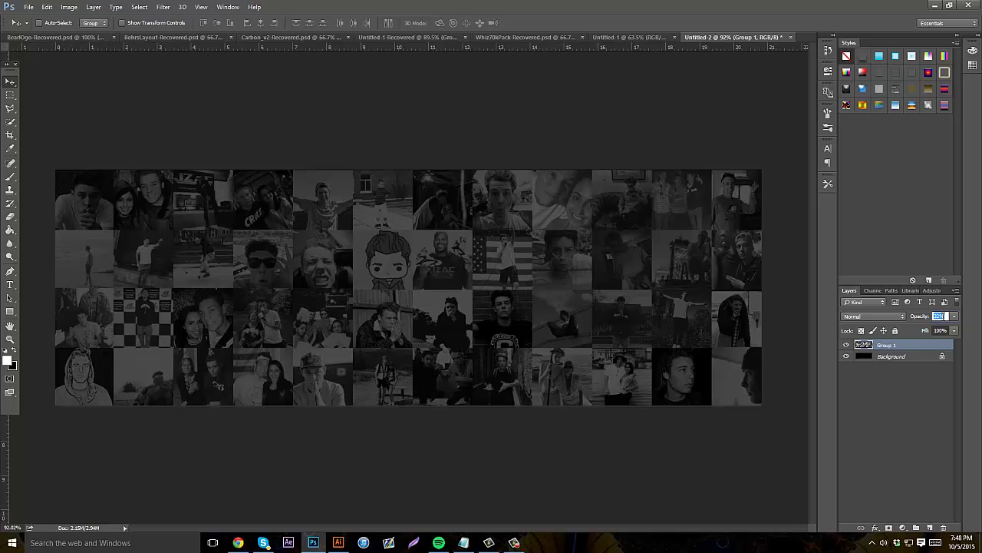
pyautogui.write('30')
pyautogui.press('Return')
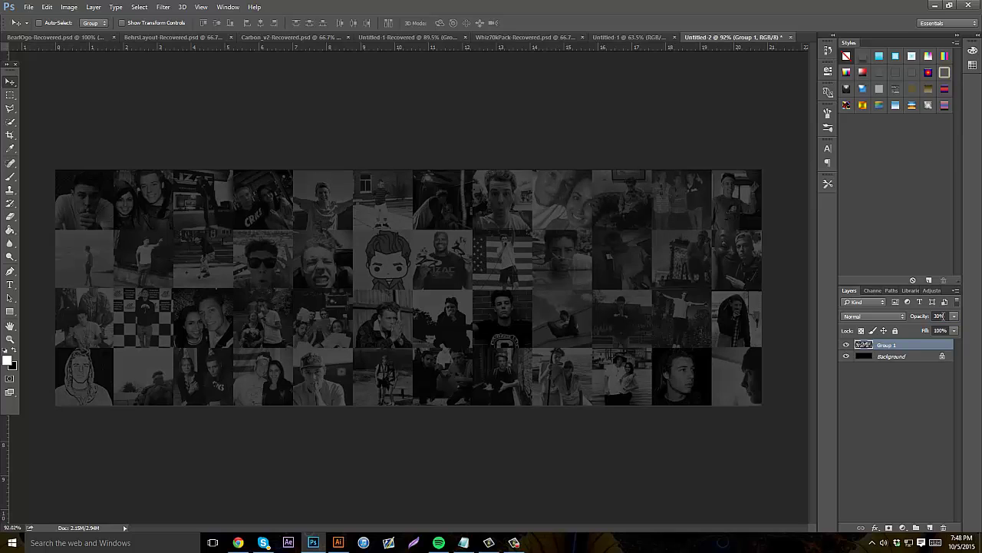
# After checking the Untitled-1-Recovered header for reference, add a new layer above Group 1 and set the foreground color to blue #449cee.
pyautogui.click(403, 37)
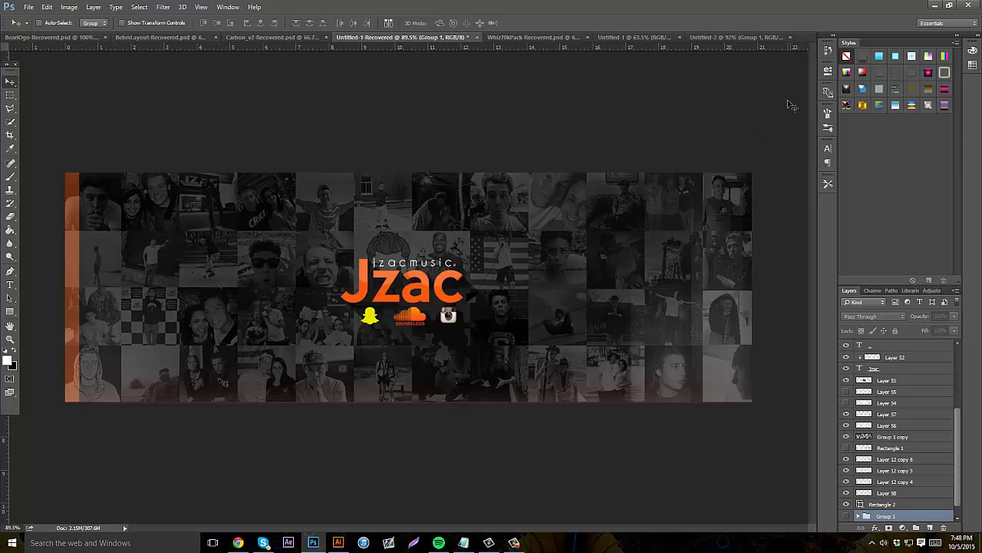
pyautogui.click(739, 38)
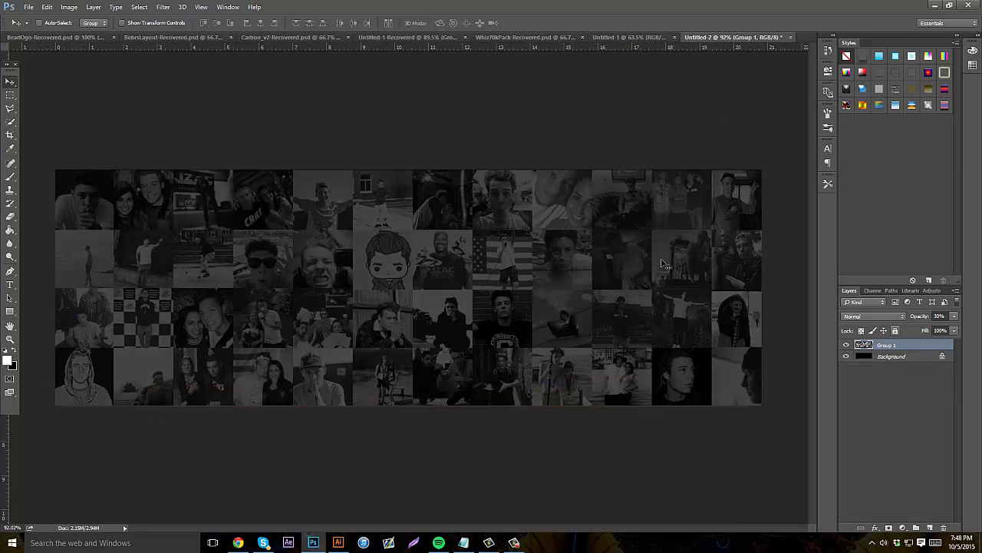
pyautogui.click(930, 528)
pyautogui.click(10, 362)
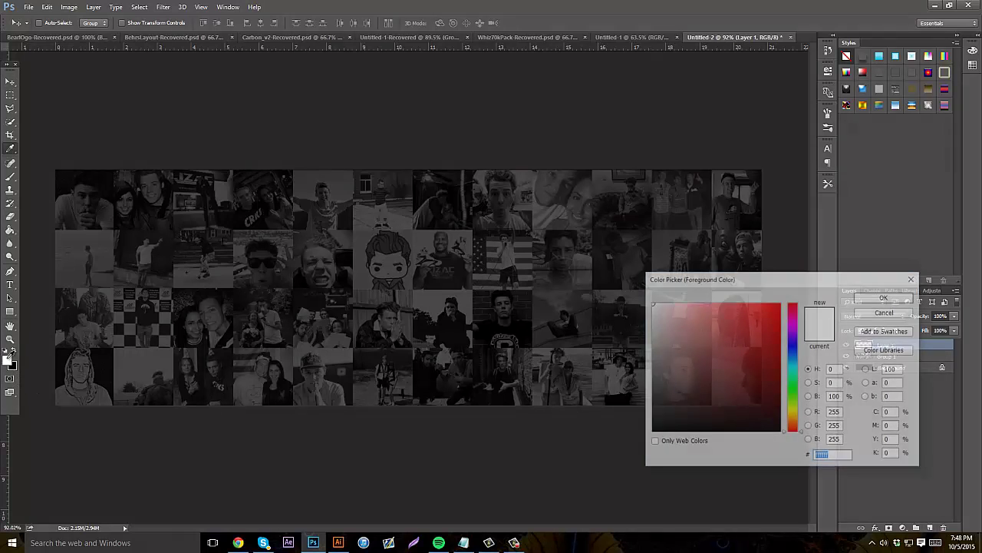
pyautogui.moveTo(794, 366); pyautogui.dragTo(743, 310)
pyautogui.moveTo(798, 357); pyautogui.dragTo(796, 361)
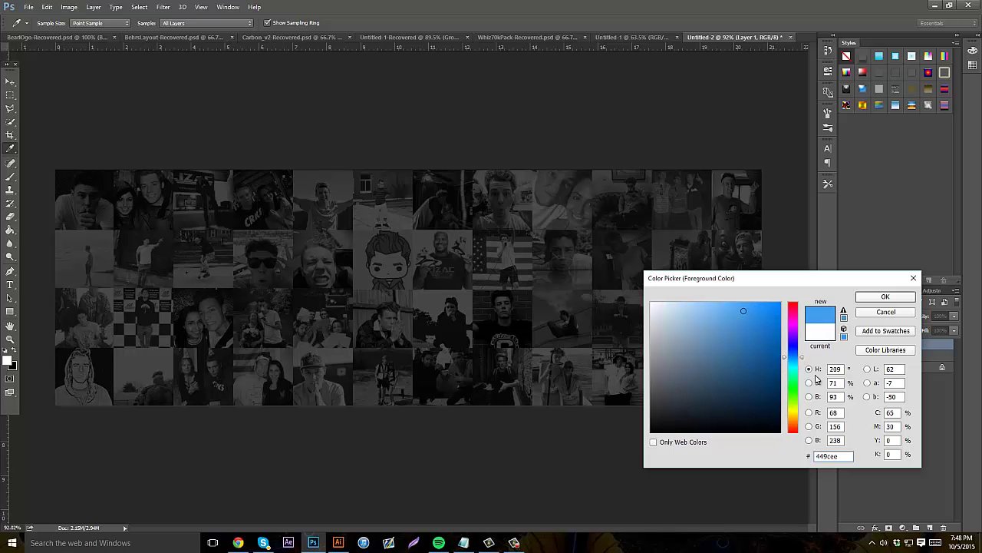
pyautogui.click(882, 297)
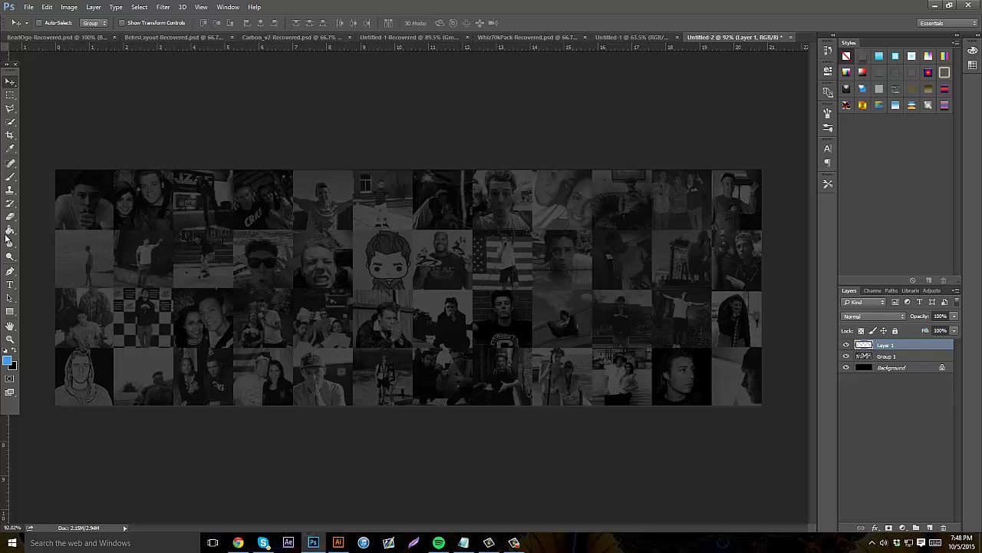
# Paint a blue glow along the header's lower edge with a large 0% hardness brush and reduce Layer 1's opacity to about 49%.
pyautogui.press('b')
pyautogui.click(46, 23)
pyautogui.press('Tab')
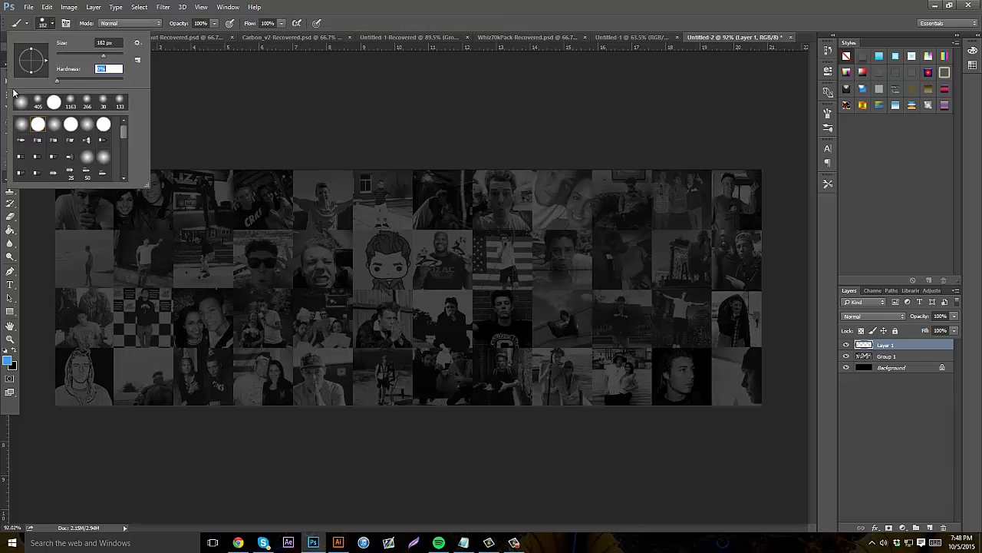
pyautogui.click(112, 57)
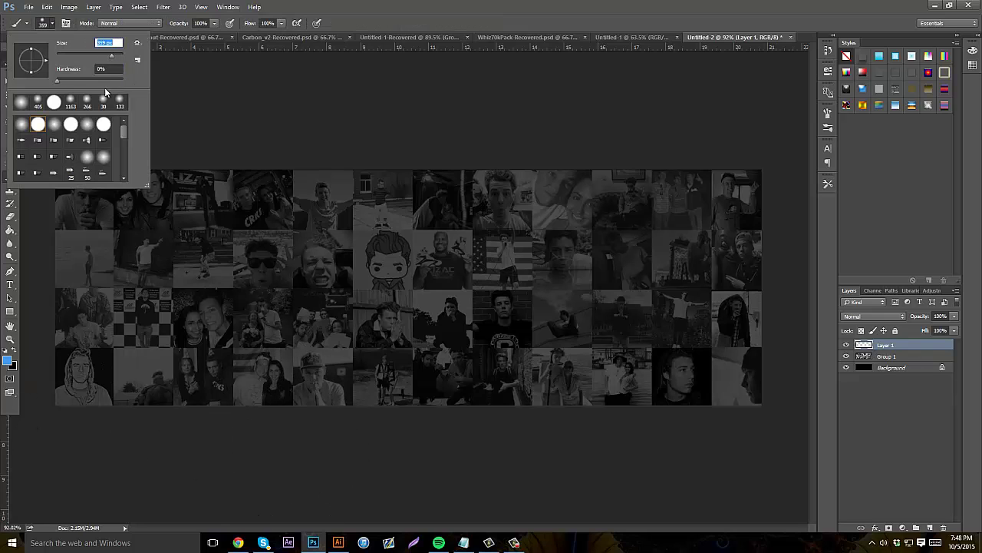
pyautogui.press('Return')
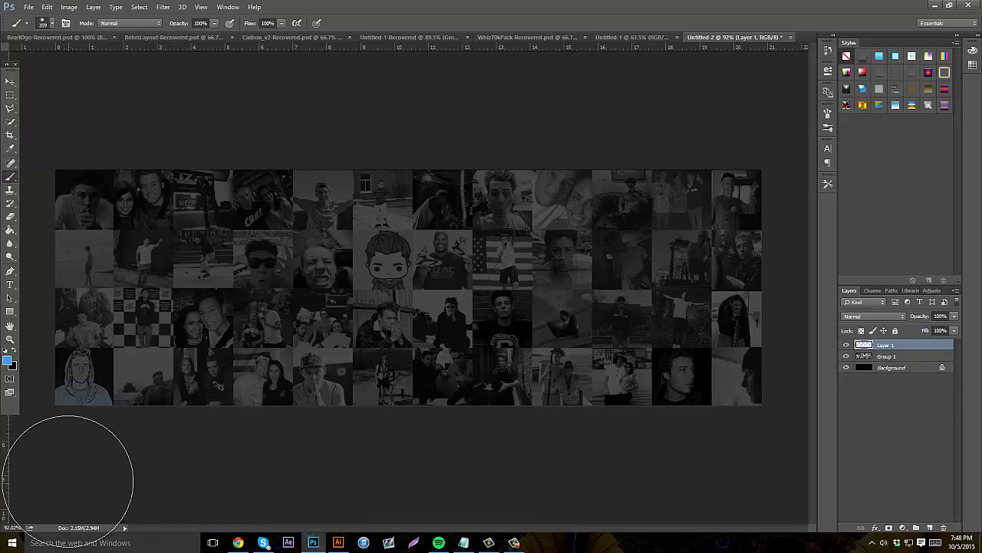
pyautogui.moveTo(173, 483)
pyautogui.mouseDown()
pyautogui.moveTo(119, 482)
pyautogui.moveTo(277, 479)
pyautogui.mouseUp()
pyautogui.moveTo(401, 485)
pyautogui.mouseDown()
pyautogui.moveTo(346, 484)
pyautogui.moveTo(556, 478)
pyautogui.moveTo(288, 492)
pyautogui.moveTo(706, 472)
pyautogui.mouseUp()
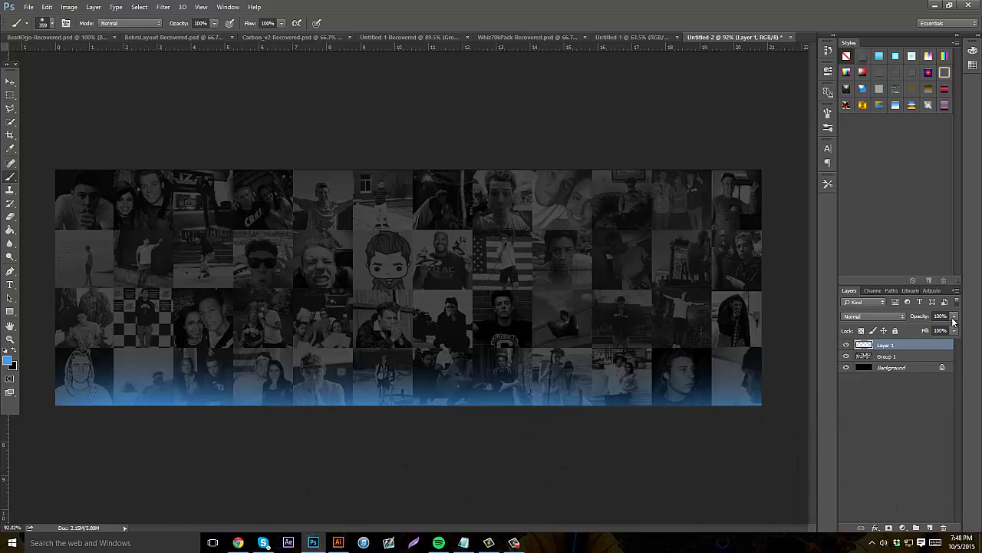
pyautogui.moveTo(954, 318); pyautogui.dragTo(927, 328)
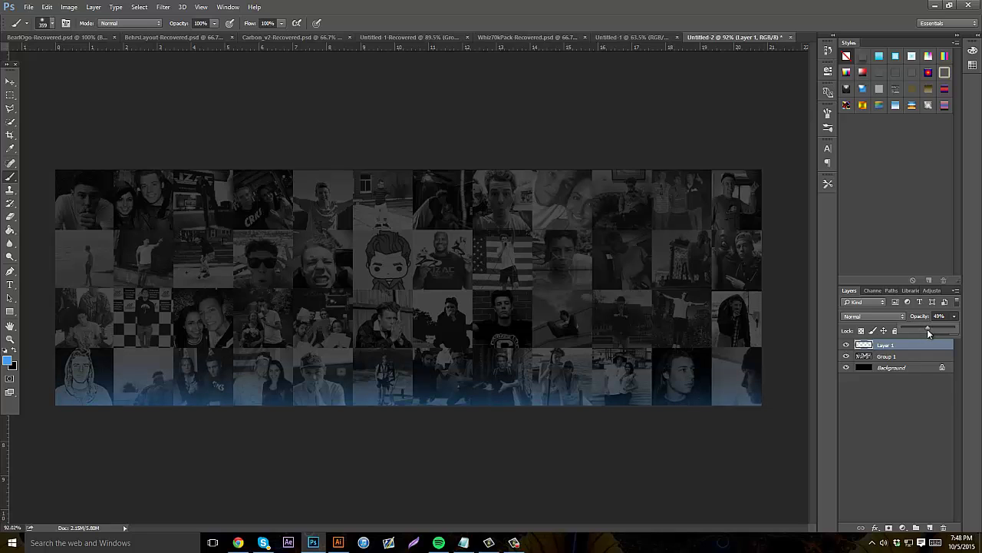
# On a new layer, draw a blue rectangle about 123 × 679 px over the header's left edge and reduce its opacity to about 26%.
pyautogui.click(929, 530)
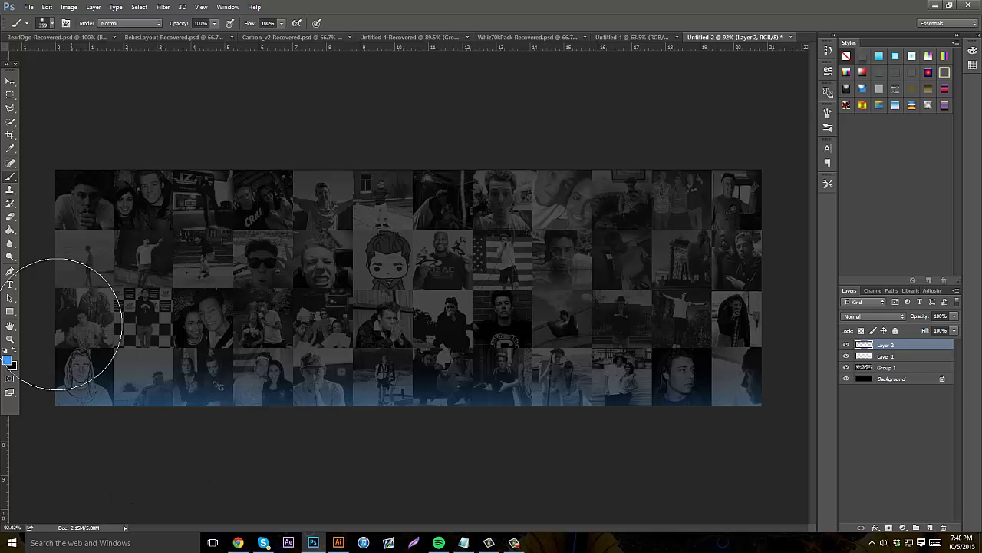
pyautogui.click(10, 311)
pyautogui.moveTo(33, 142); pyautogui.dragTo(90, 461)
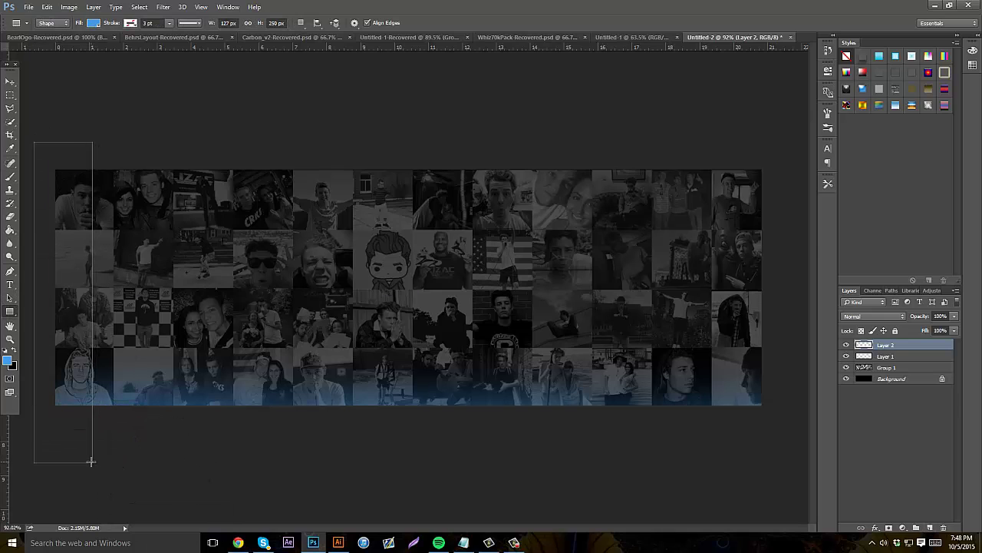
pyautogui.click(954, 316)
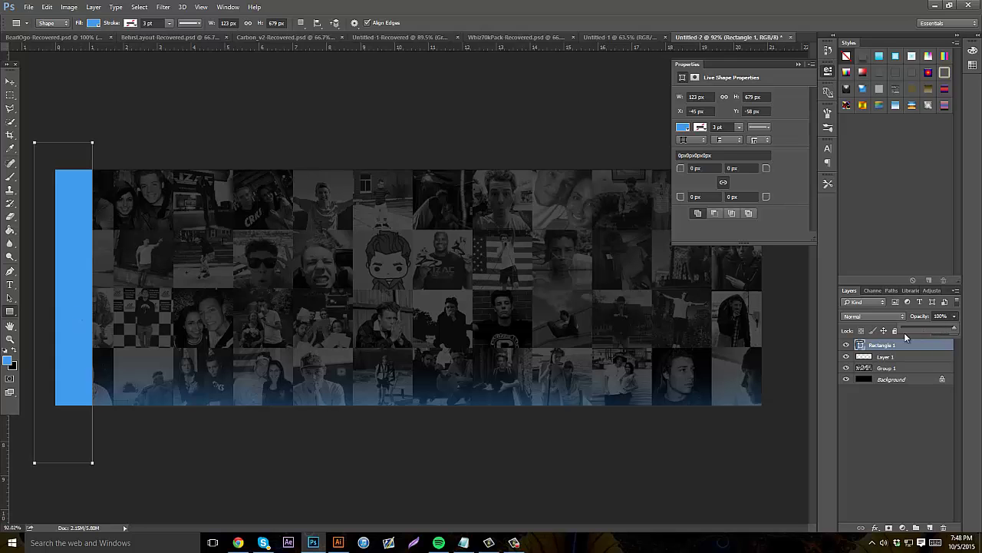
pyautogui.moveTo(913, 329); pyautogui.dragTo(915, 330)
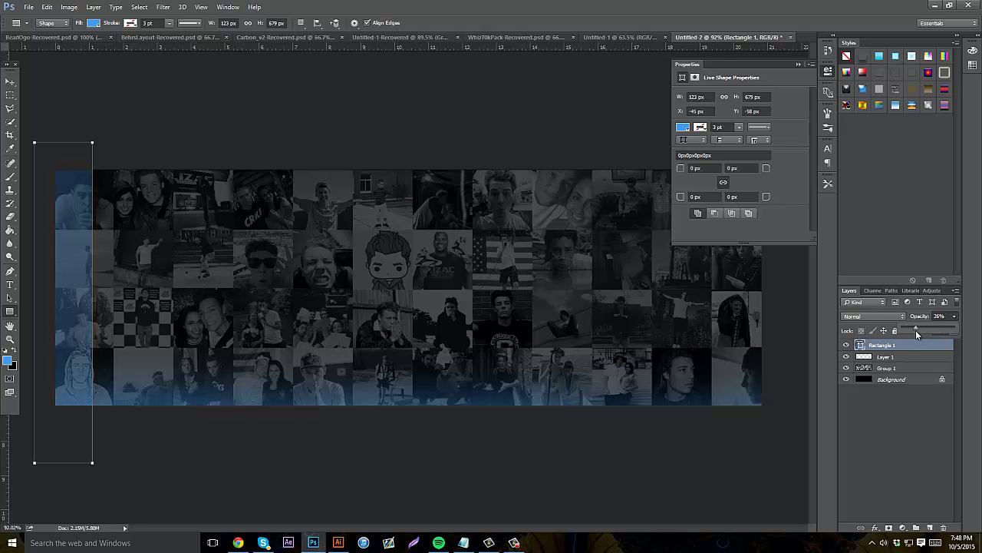
# Rasterize the Rectangle 1 layer and shift the blue strip left to narrow its visible part.
pyautogui.rightClick(879, 343)
pyautogui.click(777, 203)
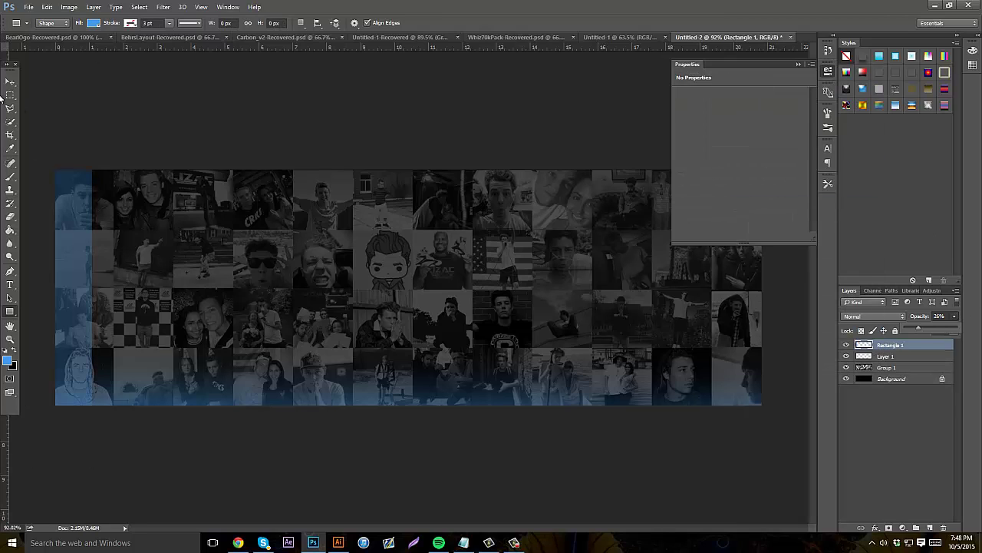
pyautogui.press('v')
pyautogui.moveTo(119, 115); pyautogui.dragTo(113, 119)
pyautogui.press('m')
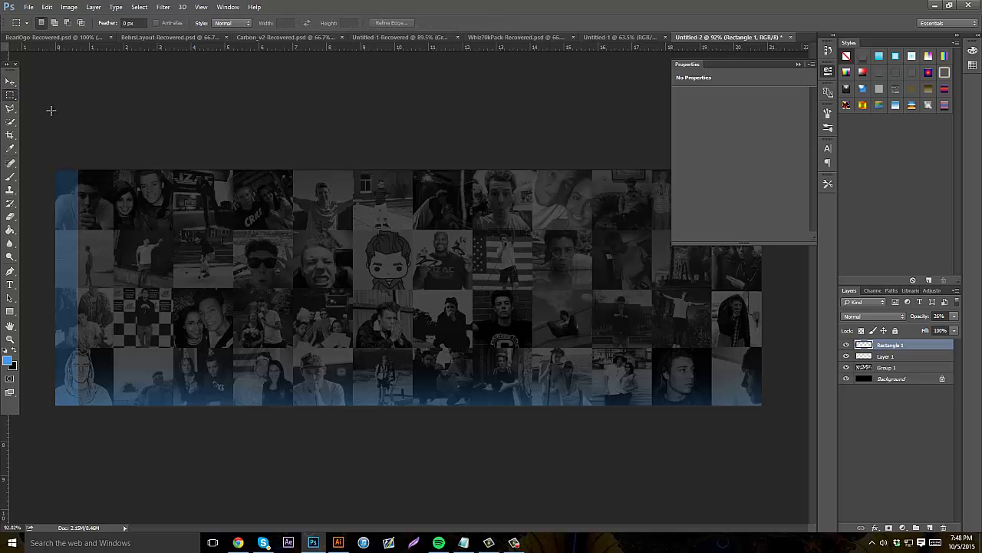
# Delete the part of Layer 1's blue glow that overlaps the blue strip at the header's lower-left corner, and clear the selection.
pyautogui.click(890, 356)
pyautogui.moveTo(43, 222); pyautogui.dragTo(82, 438)
pyautogui.press('Delete')
pyautogui.hotkey('ctrl', 'd')
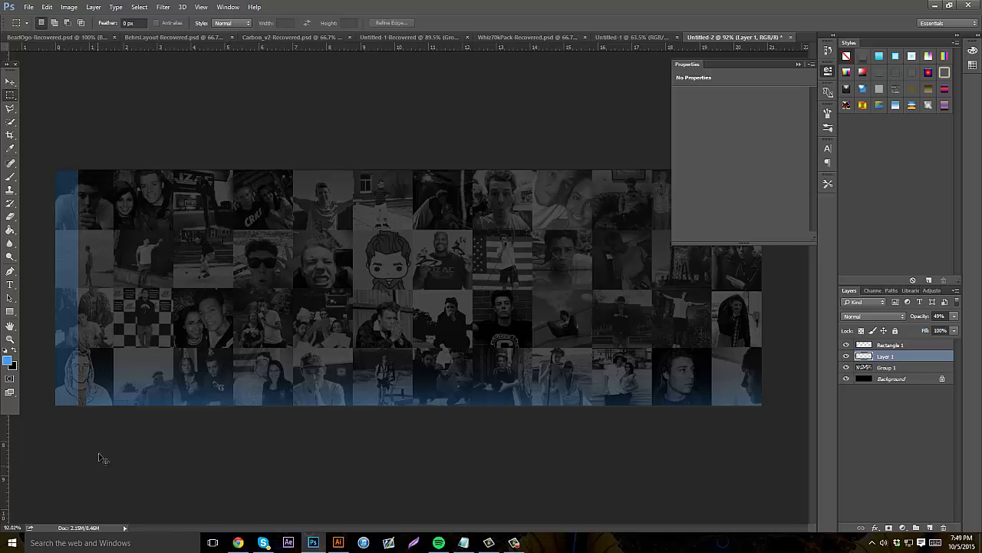
pyautogui.moveTo(35, 323); pyautogui.dragTo(81, 433)
pyautogui.press('Delete')
pyautogui.hotkey('ctrl', 'd')
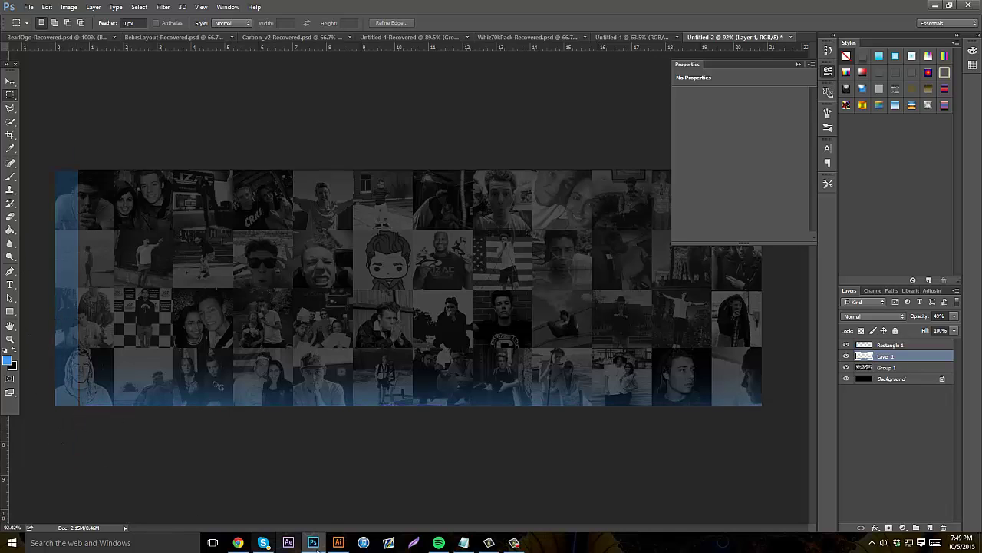
pyautogui.hotkey('ctrl', 'shift', 'd')
pyautogui.click(10, 81)
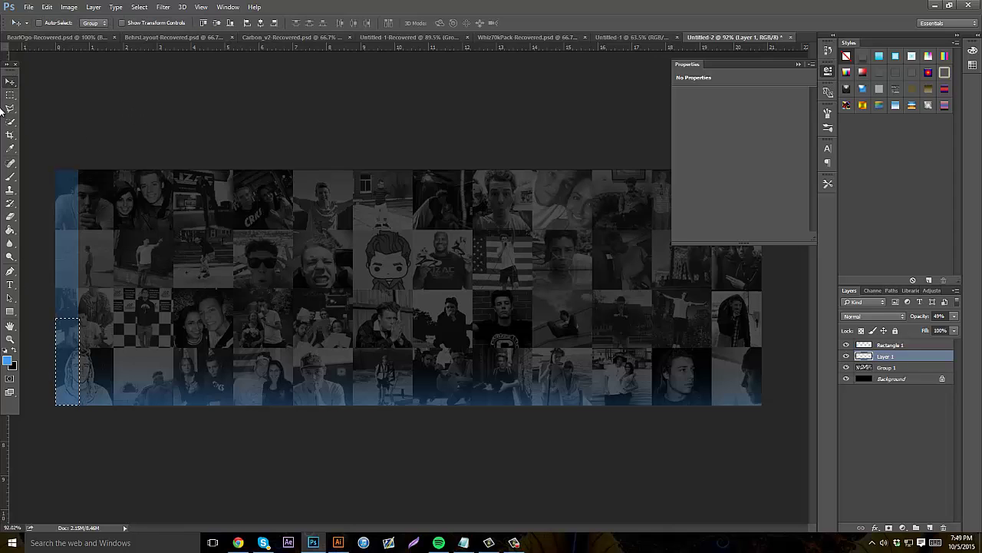
pyautogui.click(10, 95)
pyautogui.click(39, 94)
pyautogui.click(10, 81)
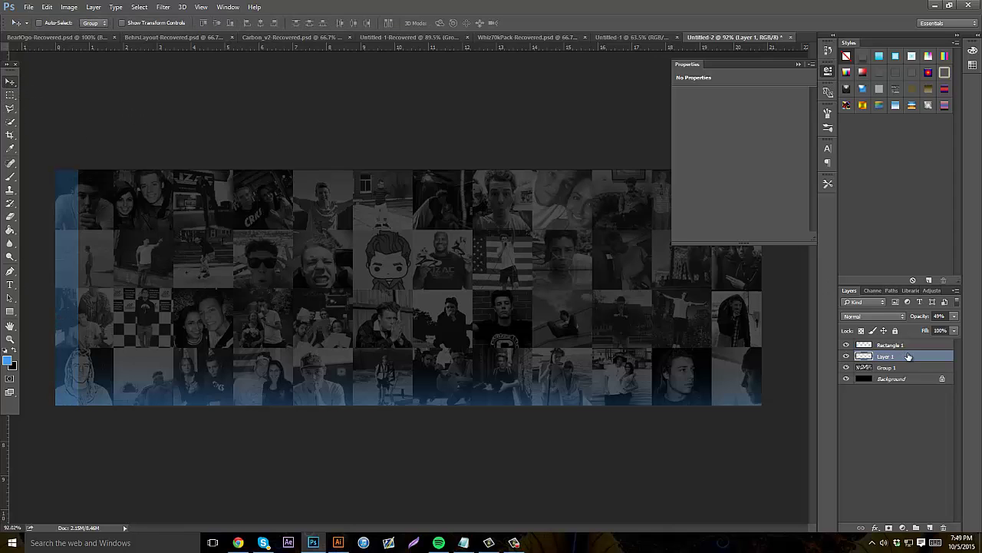
pyautogui.click(895, 345)
pyautogui.moveTo(642, 249); pyautogui.dragTo(645, 266)
pyautogui.hotkey('ctrl', 'z')
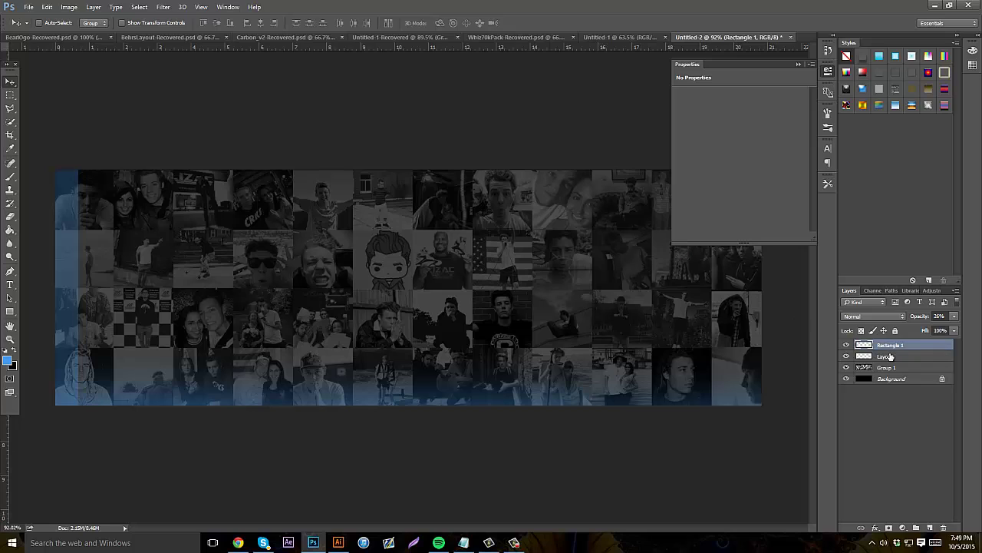
# Move Layer 1's blue glow slightly lower along the header's bottom edge and collapse the empty Properties view.
pyautogui.click(889, 356)
pyautogui.moveTo(511, 208); pyautogui.dragTo(506, 372)
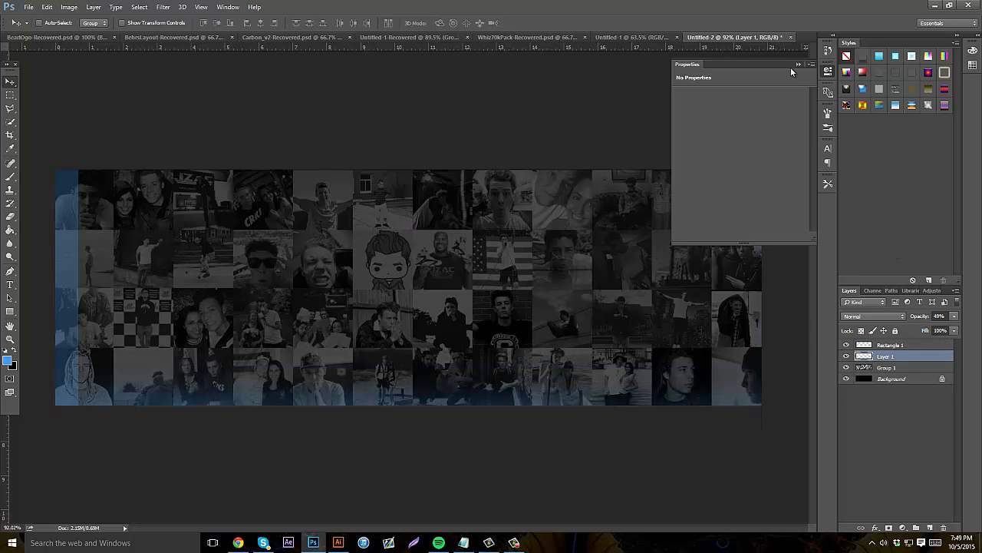
pyautogui.click(799, 65)
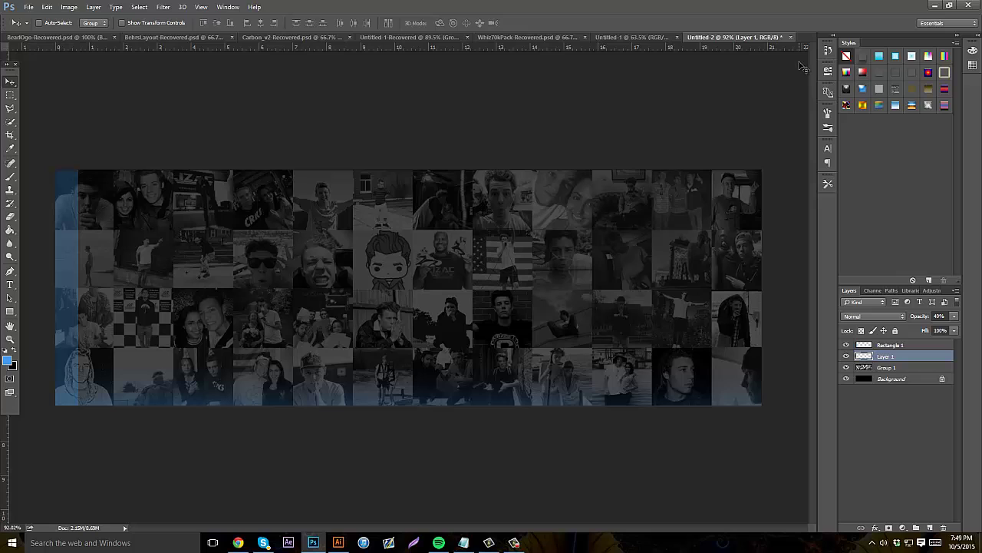
# On a new top layer, dab soft white glows at the lower-left corner, top middle and lower-right corner, and reduce the layer's opacity to 17%.
pyautogui.click(897, 378)
pyautogui.click(909, 369)
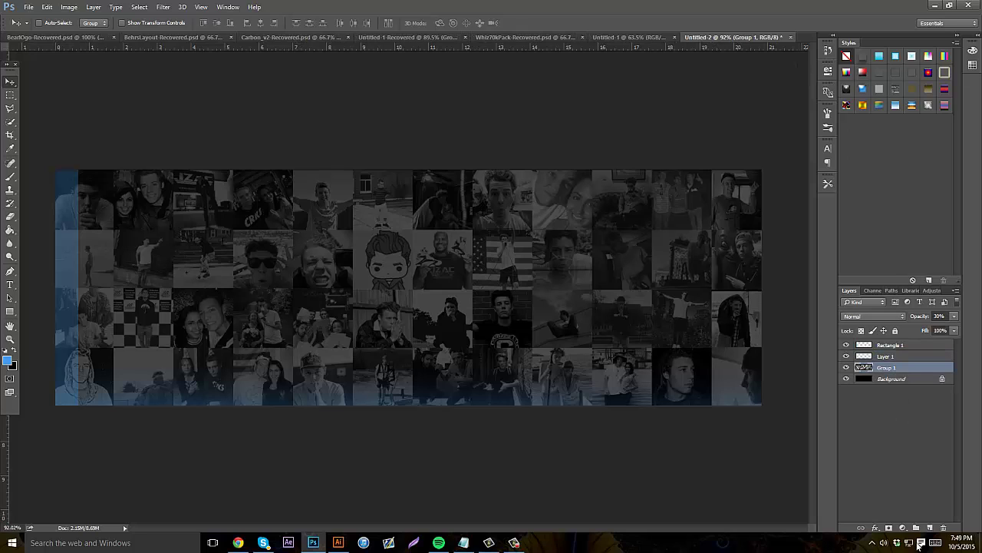
pyautogui.click(930, 527)
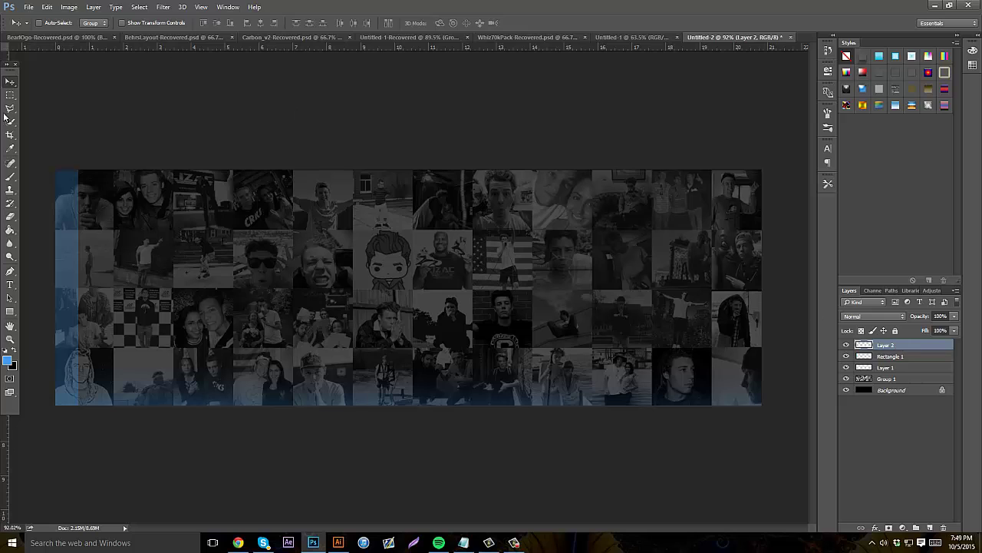
pyautogui.click(10, 176)
pyautogui.click(12, 355)
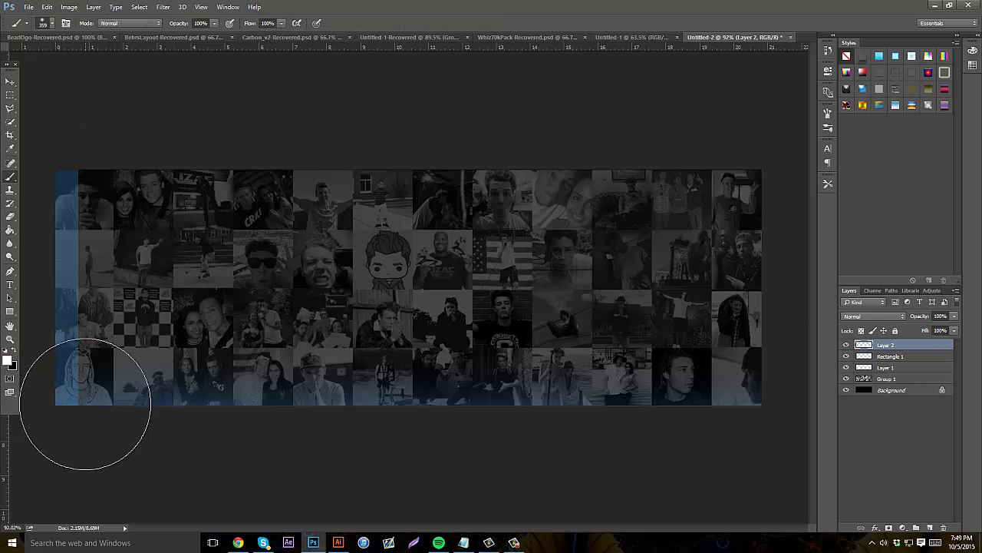
pyautogui.click(85, 404)
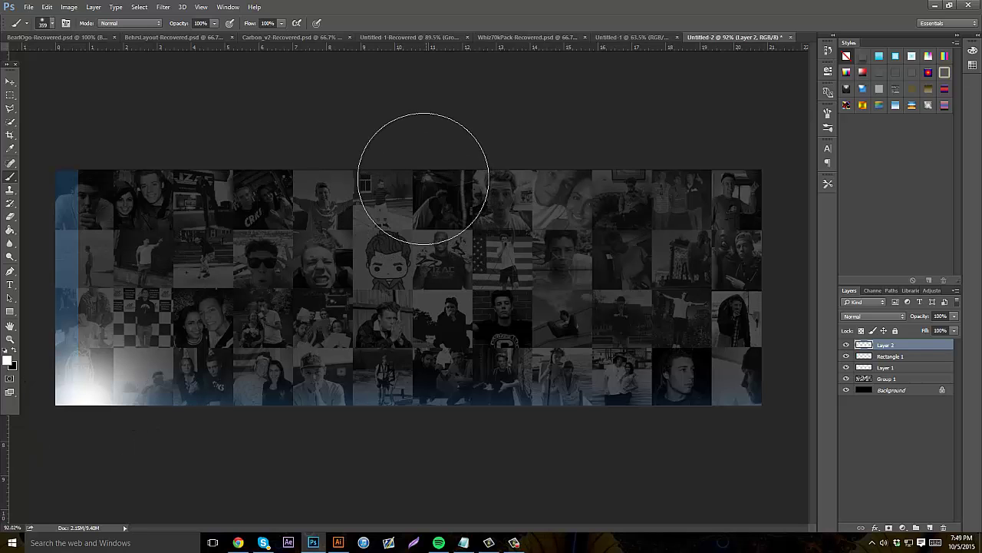
pyautogui.click(422, 177)
pyautogui.click(741, 403)
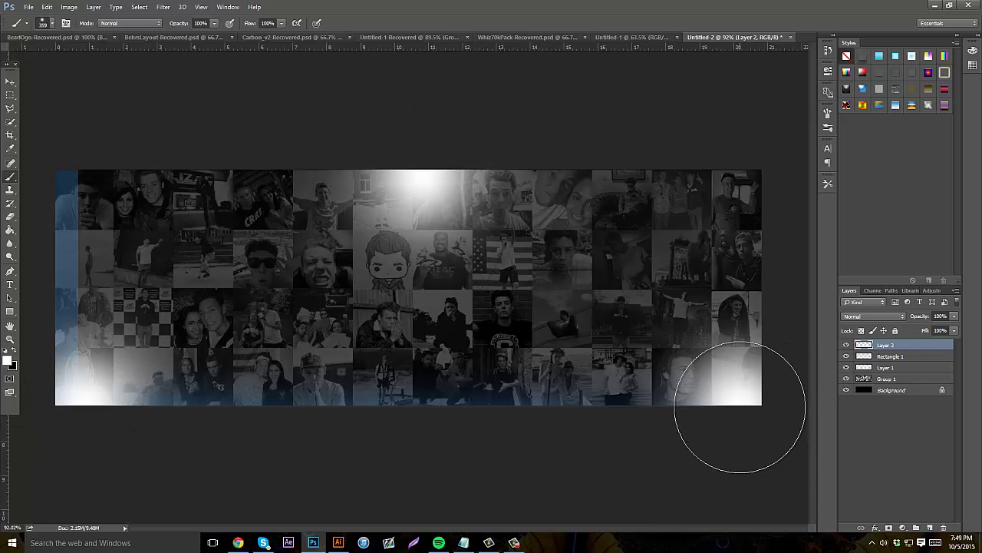
pyautogui.click(954, 316)
pyautogui.moveTo(915, 324)
pyautogui.mouseDown()
pyautogui.moveTo(900, 330)
pyautogui.moveTo(910, 329)
pyautogui.mouseUp()
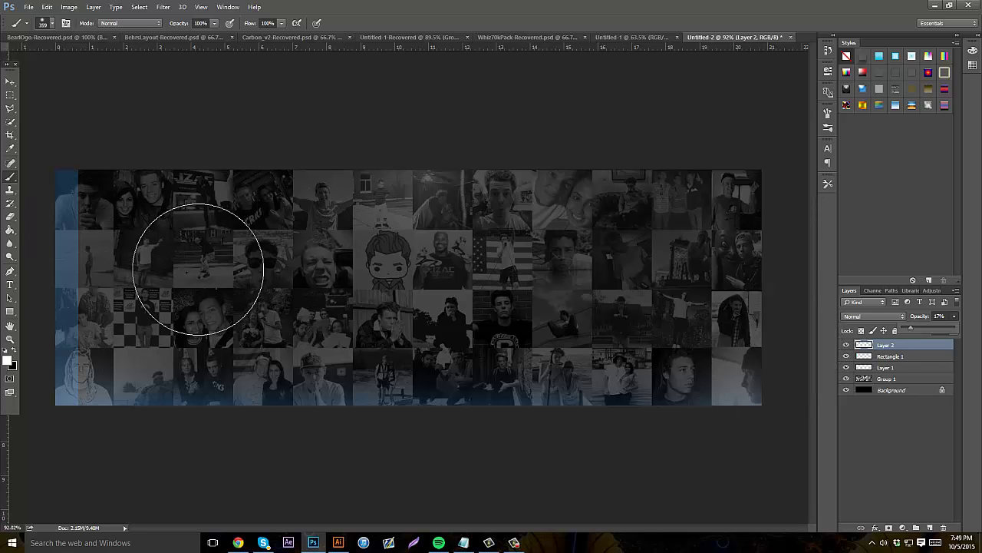
# Add a white text reading "Free" near the middle of the photo grid in the COCOGOOSE Regular font.
pyautogui.click(12, 287)
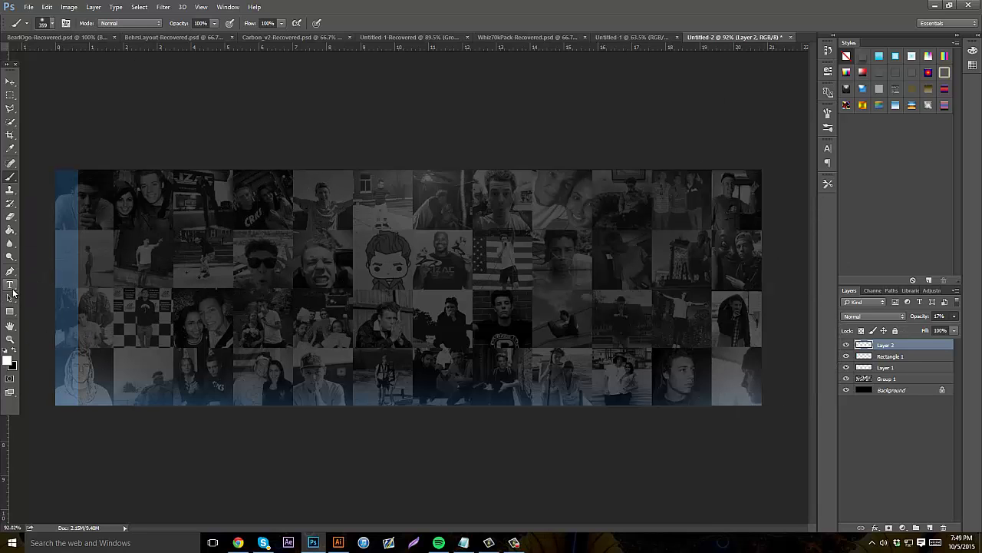
pyautogui.click(11, 286)
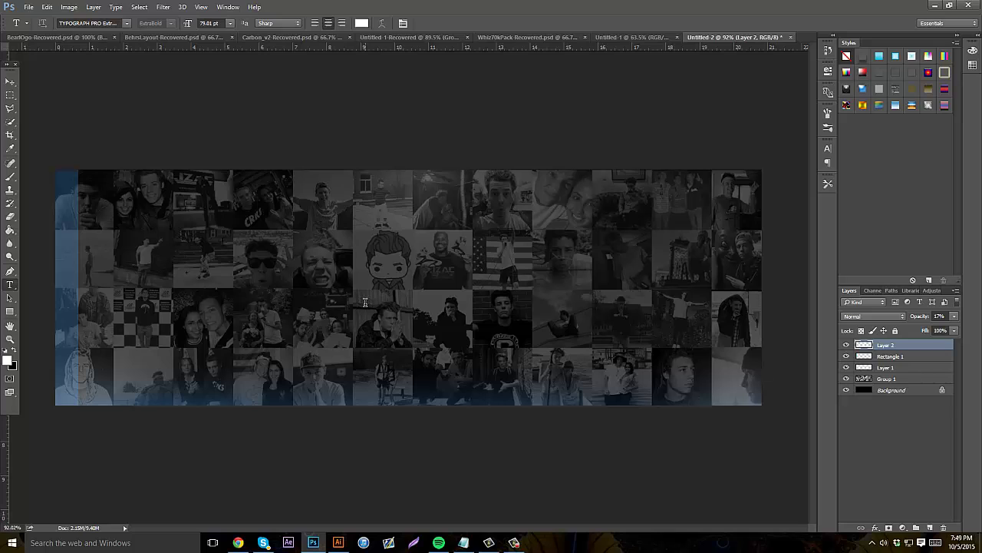
pyautogui.click(365, 301)
pyautogui.click(88, 23)
pyautogui.write('coco')
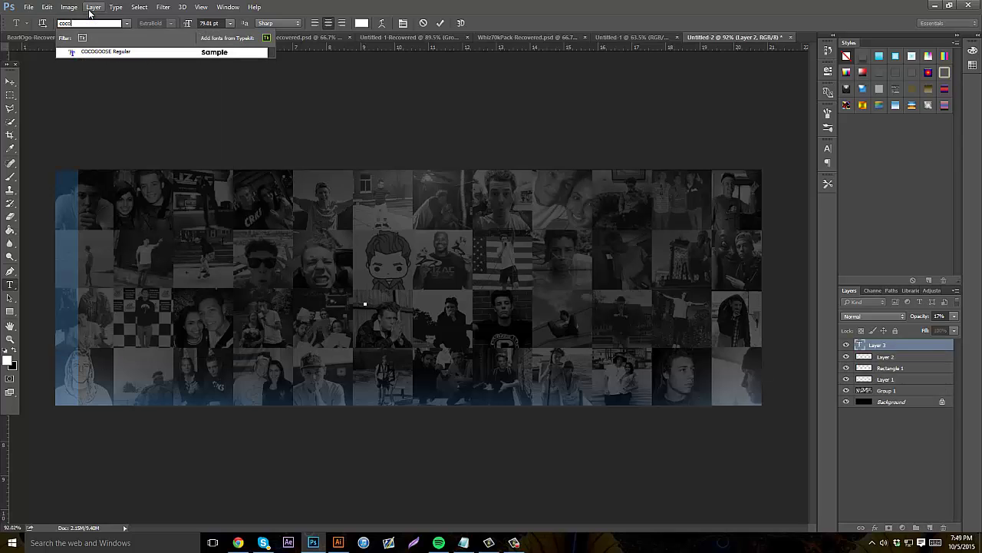
pyautogui.click(73, 52)
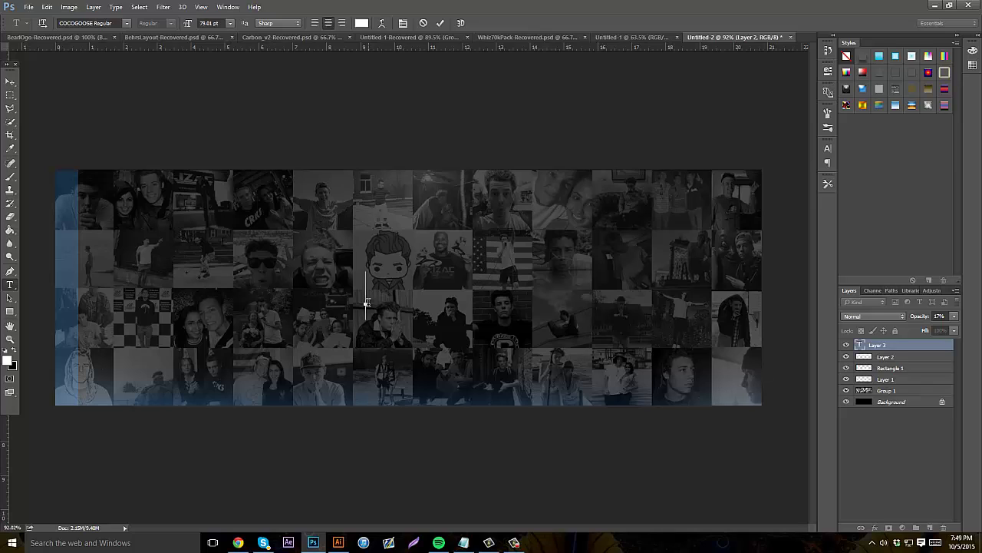
pyautogui.write('FREE')
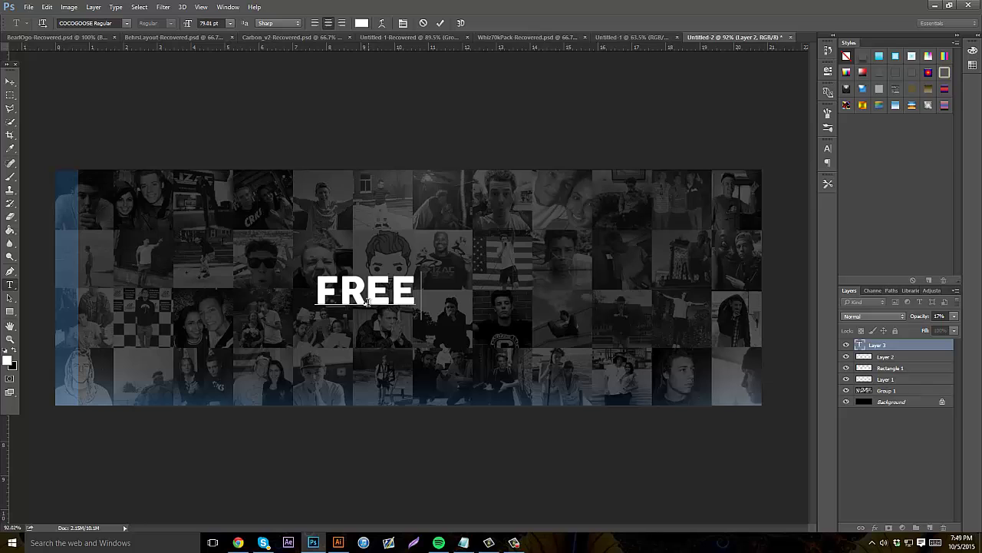
pyautogui.write('.')
pyautogui.press('BackSpace')
# Turn off All Caps for the whole "Free" text.
pyautogui.hotkey('ctrl', 'a')
pyautogui.click(828, 148)
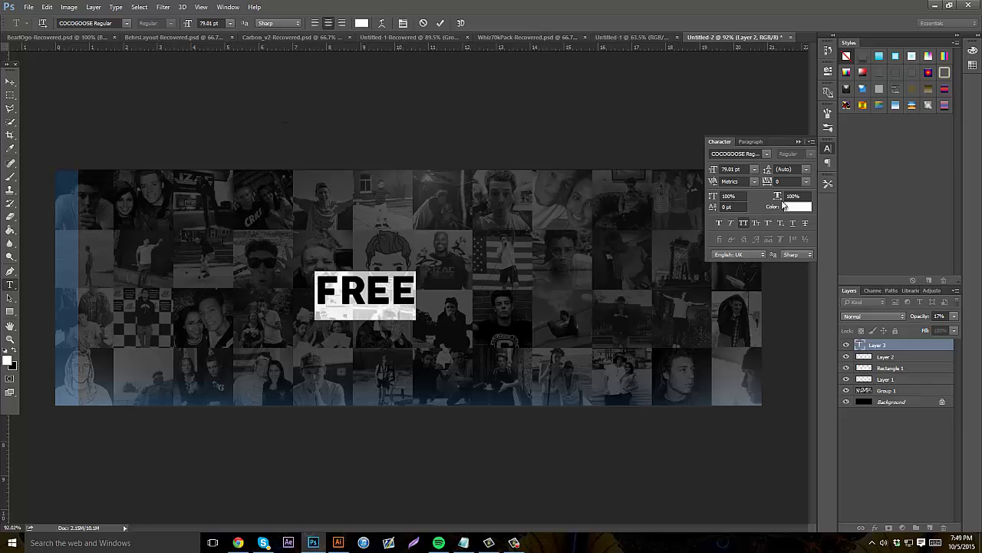
pyautogui.click(744, 223)
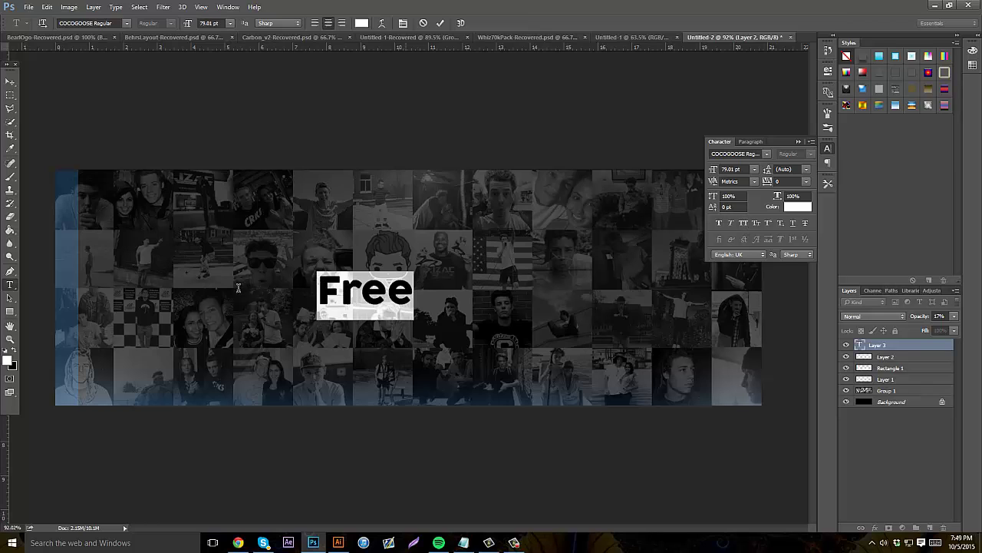
# Try "Jzac" in place of the existing text and erase it again.
pyautogui.write('Jzac')
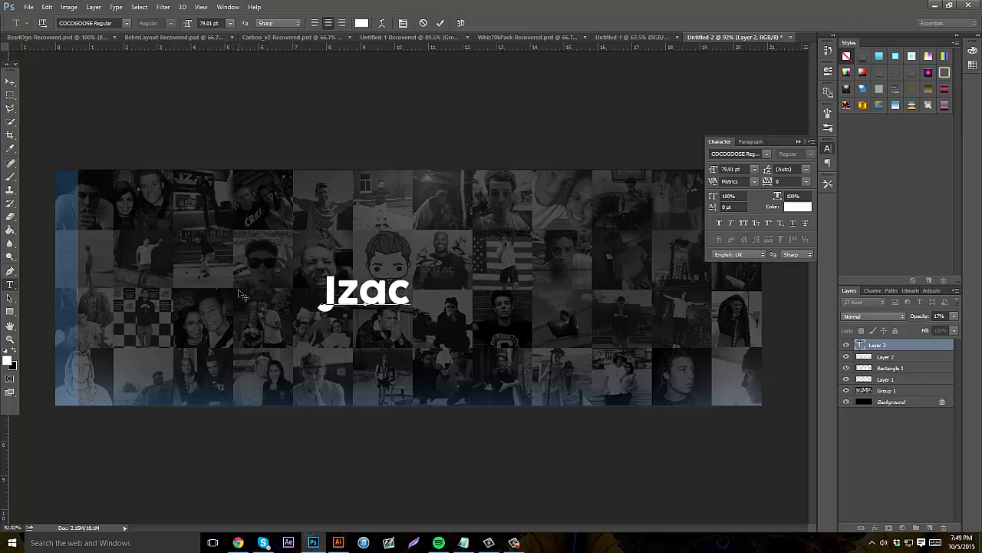
pyautogui.press('BackSpace')
pyautogui.press('BackSpace')
pyautogui.press('BackSpace')
pyautogui.press('BackSpace')
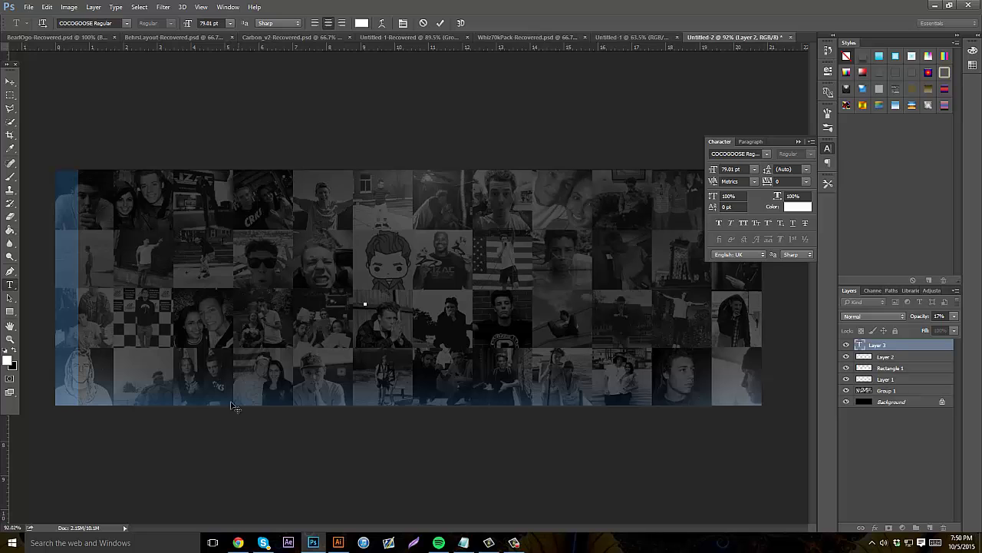
# Check the downloads page in Chrome, close it, and return to the header in Photoshop.
pyautogui.click(238, 543)
pyautogui.click(936, 57)
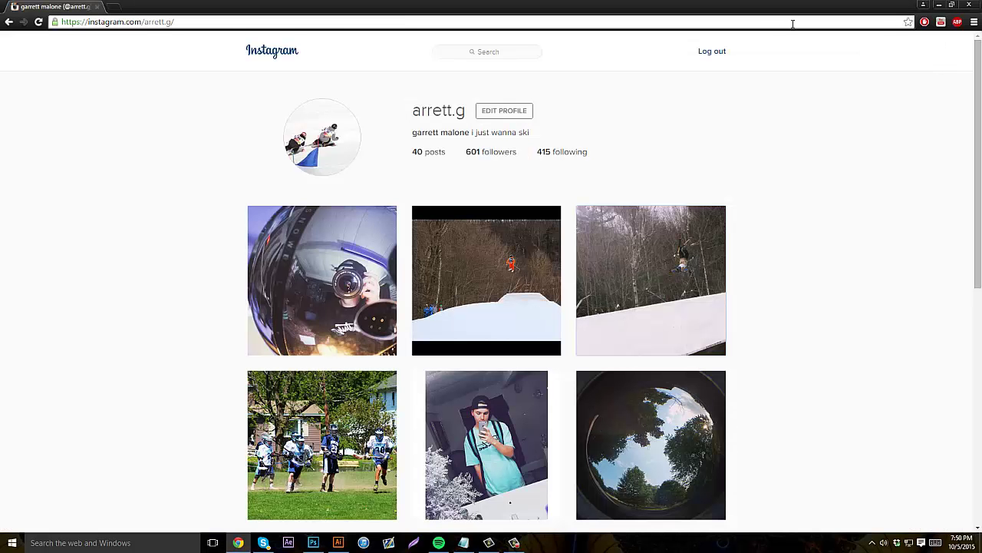
pyautogui.click(975, 22)
pyautogui.click(909, 90)
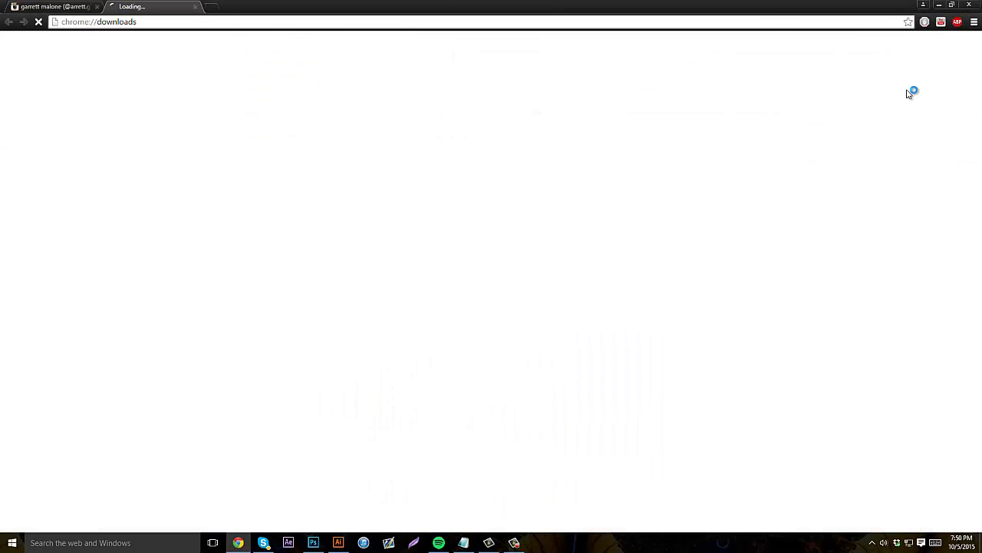
pyautogui.click(191, 7)
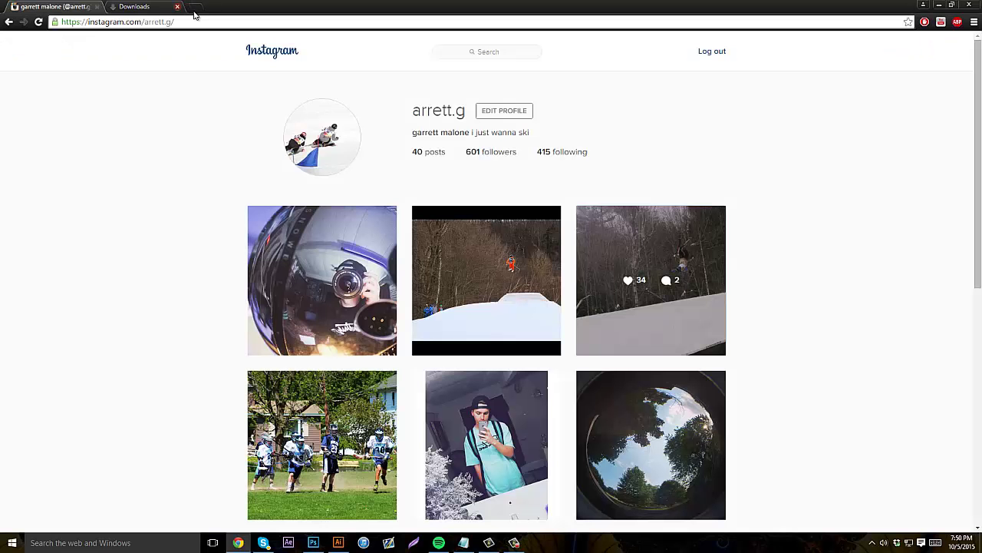
pyautogui.click(313, 543)
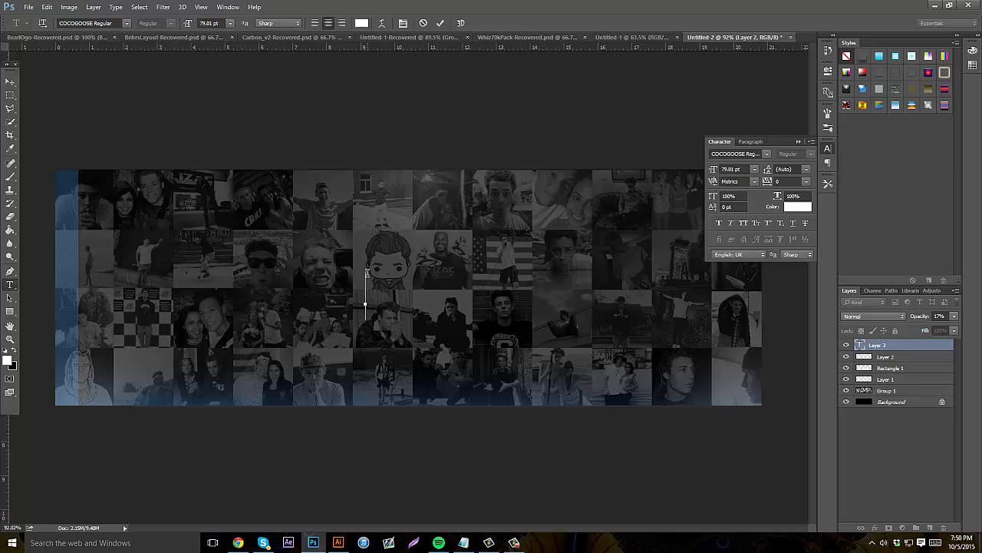
# Enter "Free" in the empty text layer and select the whole word.
pyautogui.write('Free')
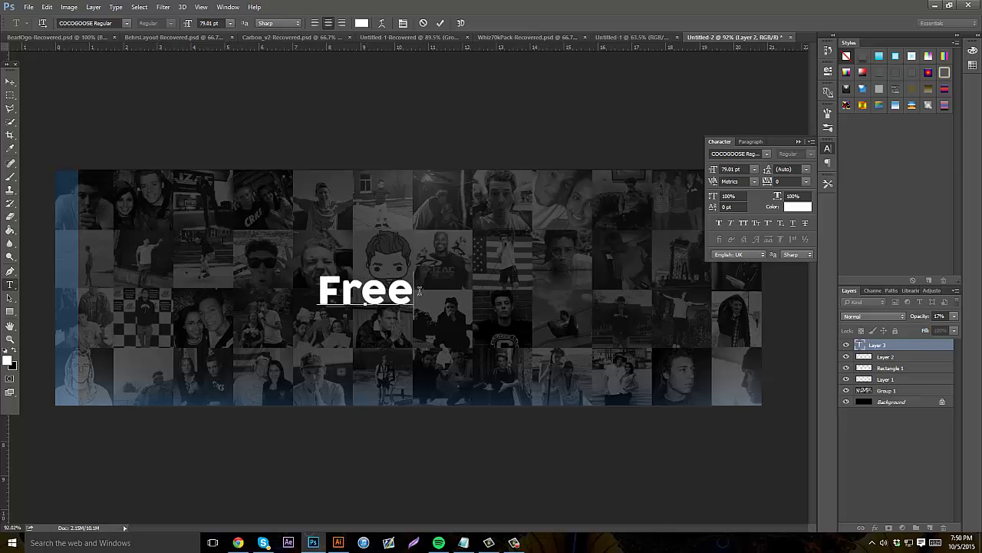
pyautogui.hotkey('ctrl', 'a')
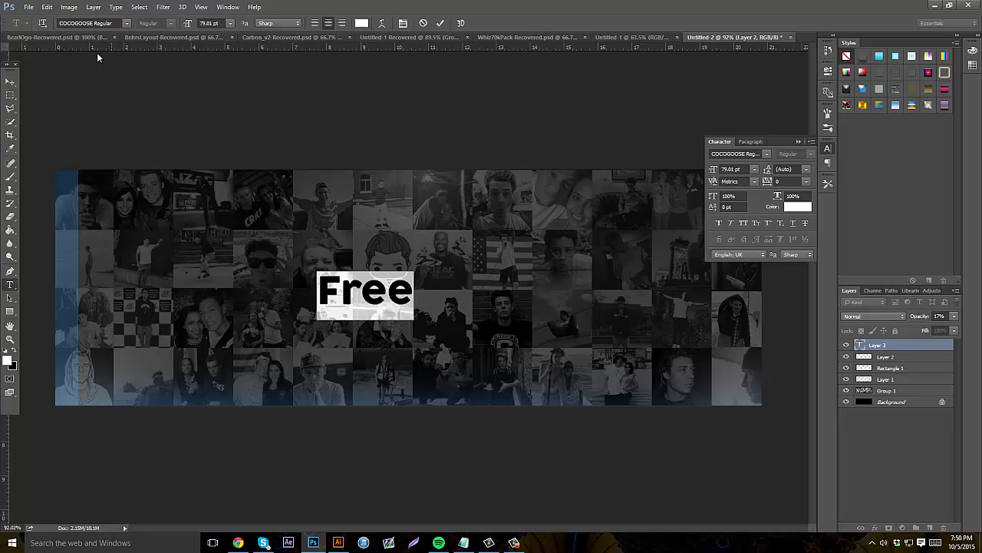
# Browse the installed fonts and preview alternative typefaces on the selected "Free" text.
pyautogui.click(126, 23)
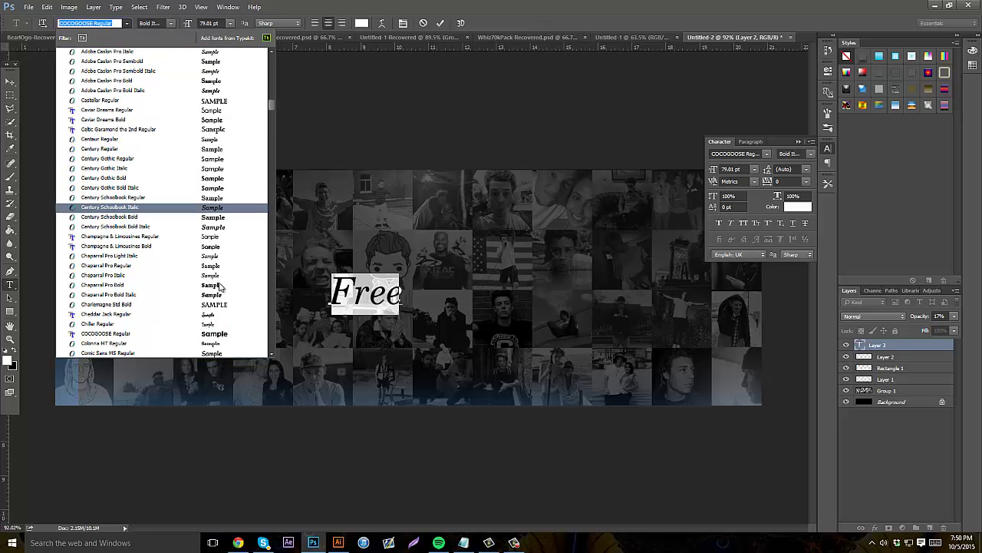
pyautogui.scroll(-3, 226, 303)
pyautogui.scroll(-4, 226, 306)
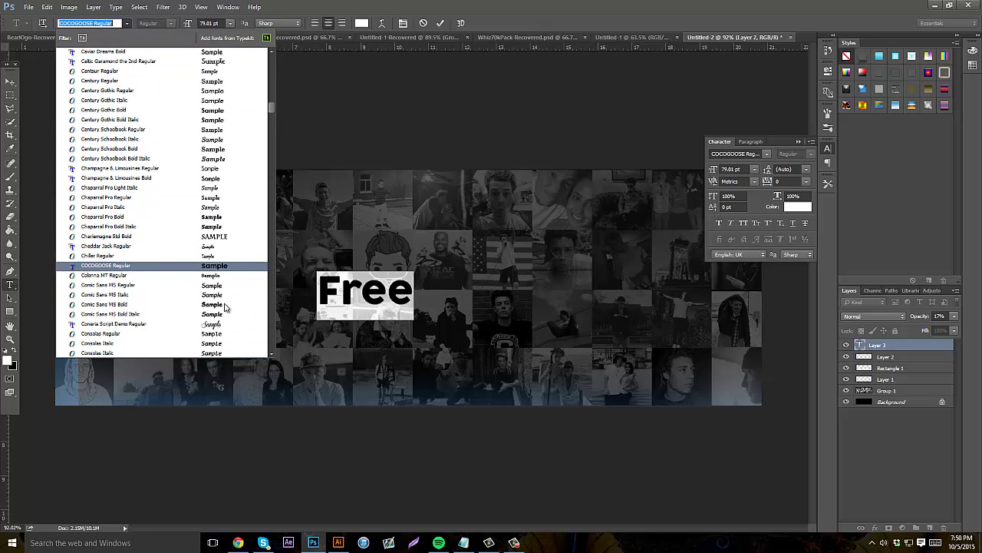
pyautogui.press('Down')
pyautogui.press('Down')
pyautogui.press('Down')
pyautogui.press('Down')
pyautogui.press('Down')
pyautogui.press('Down')
pyautogui.press('Down')
pyautogui.press('Down')
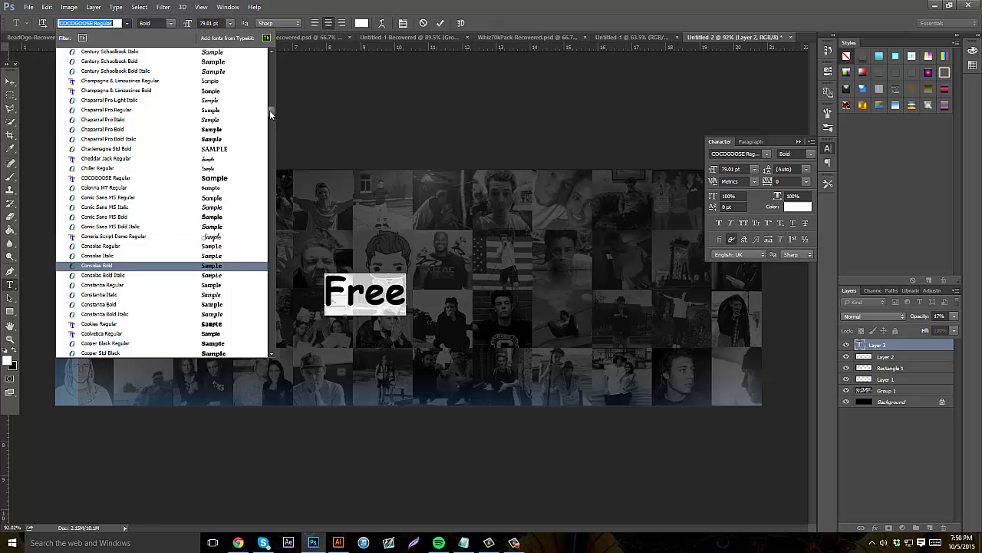
pyautogui.moveTo(271, 108); pyautogui.dragTo(261, 274)
pyautogui.scroll(-15, 260, 275)
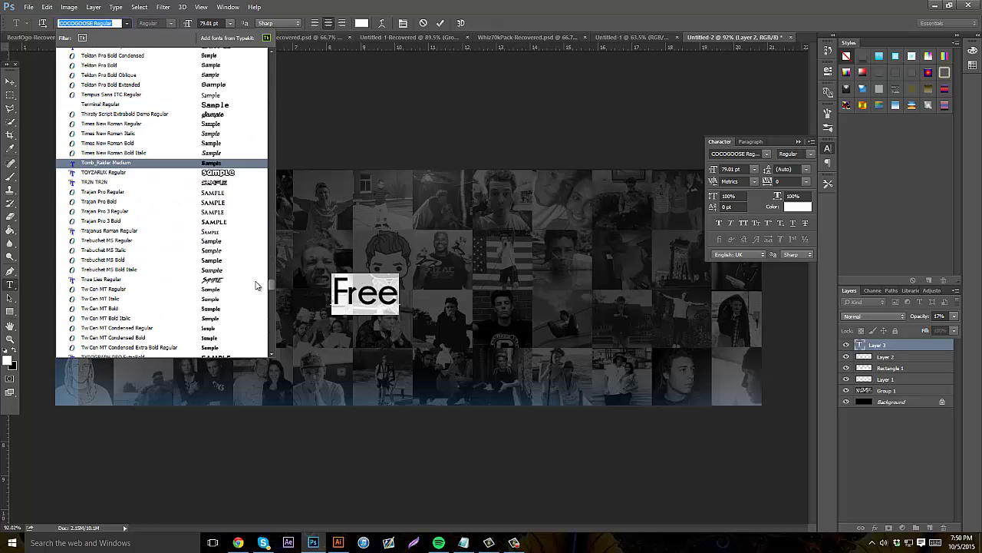
pyautogui.scroll(7, 256, 288)
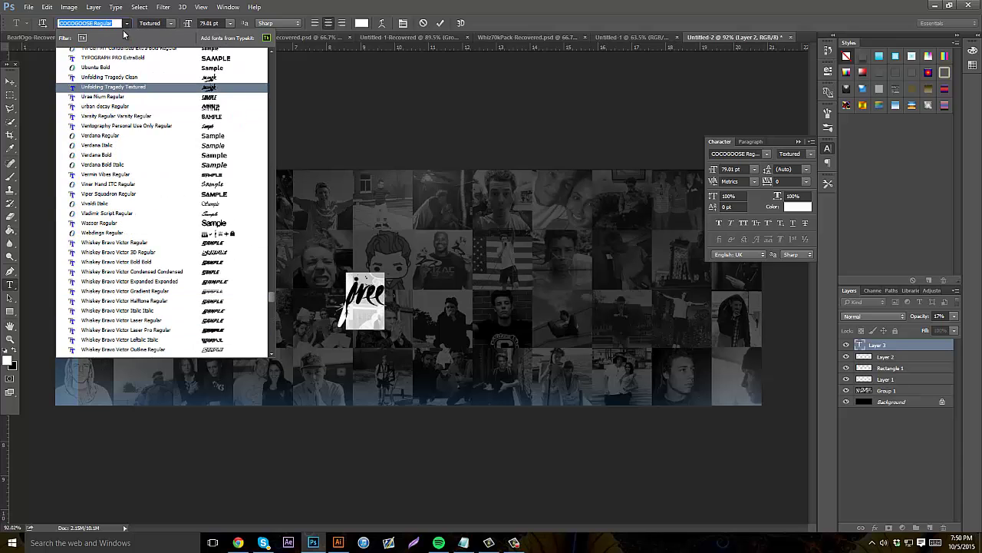
# Search the font list for "typo" and try TYPOGRAPH PRO ExtraBold on the selected "Free" text.
pyautogui.click(115, 23)
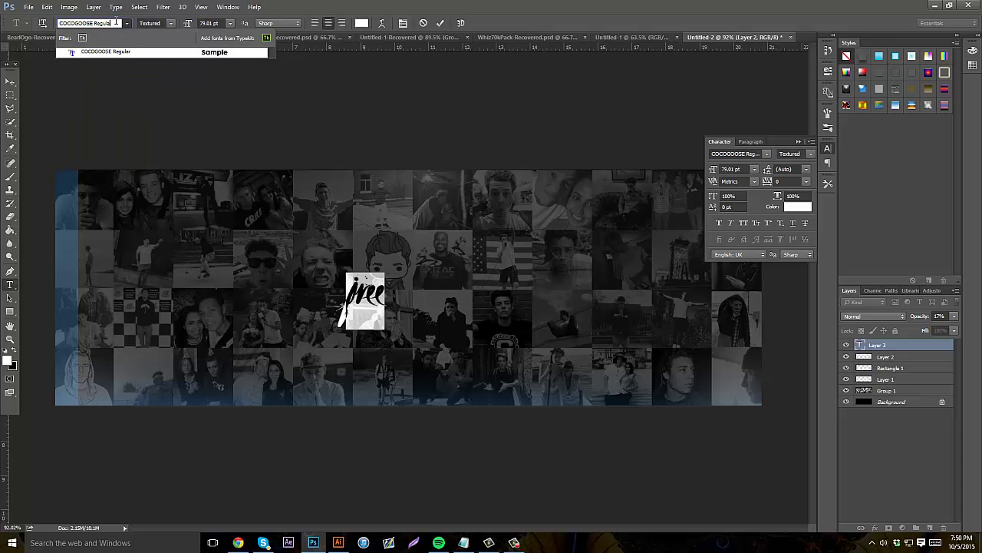
pyautogui.write('typo')
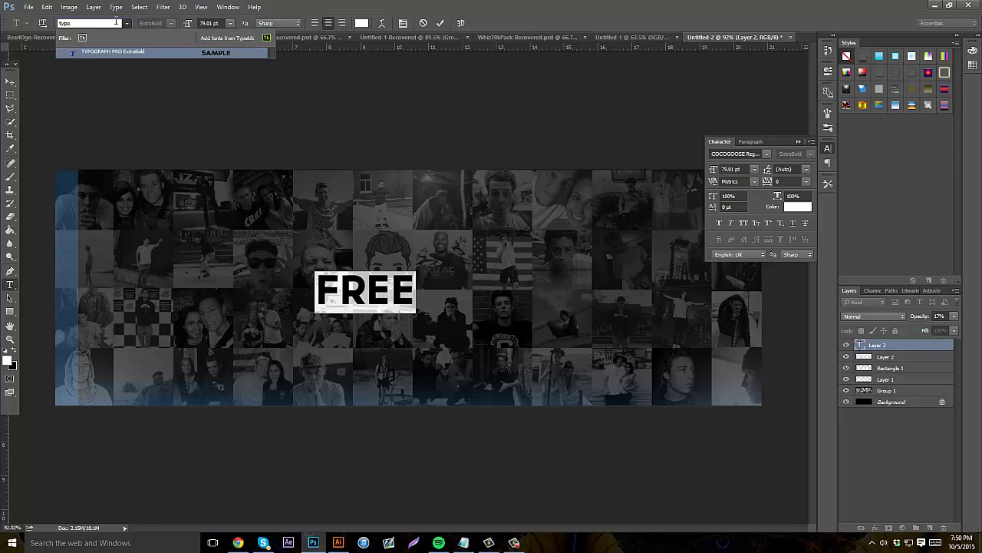
pyautogui.hotkey('alt', 'Tab')
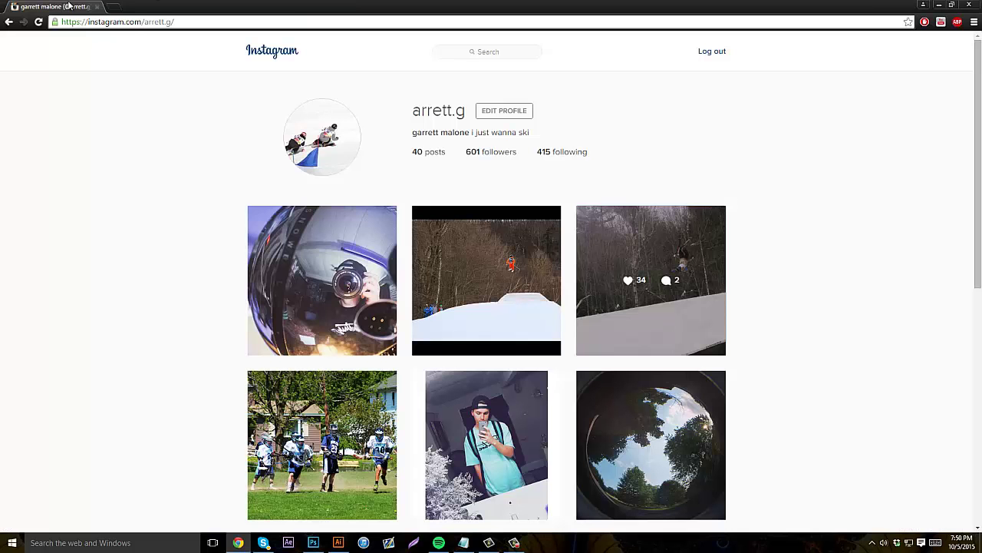
pyautogui.click(94, 22)
pyautogui.write('www.dafont.com')
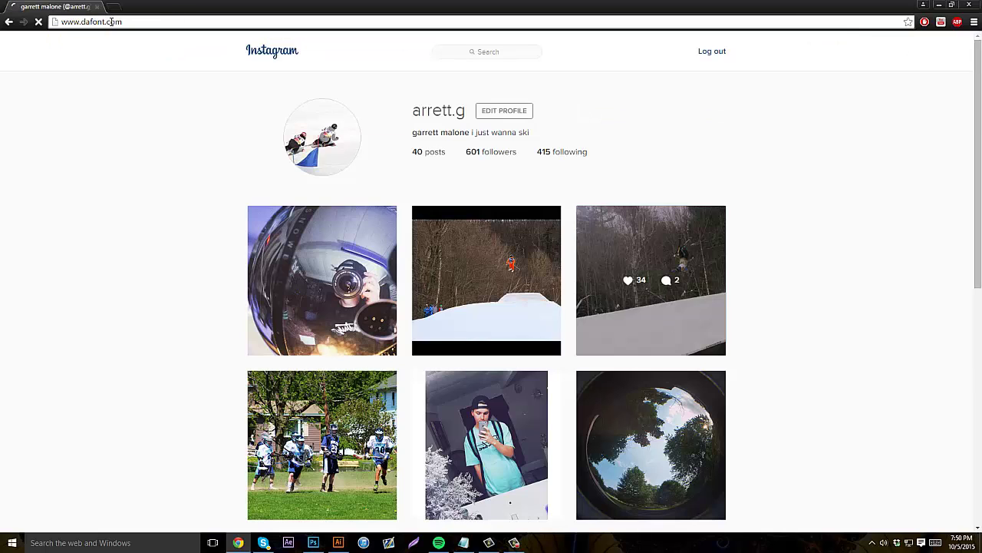
pyautogui.press('Return')
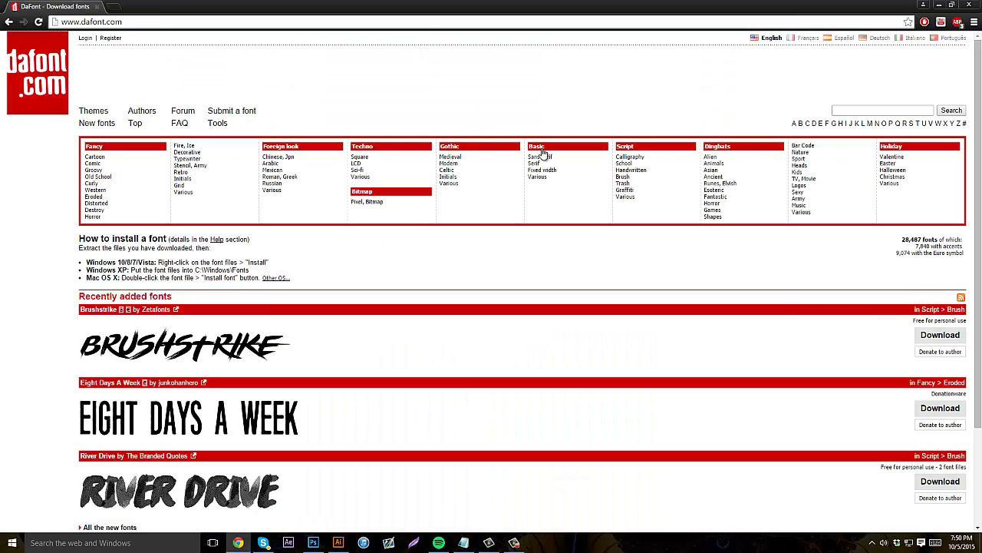
pyautogui.click(540, 149)
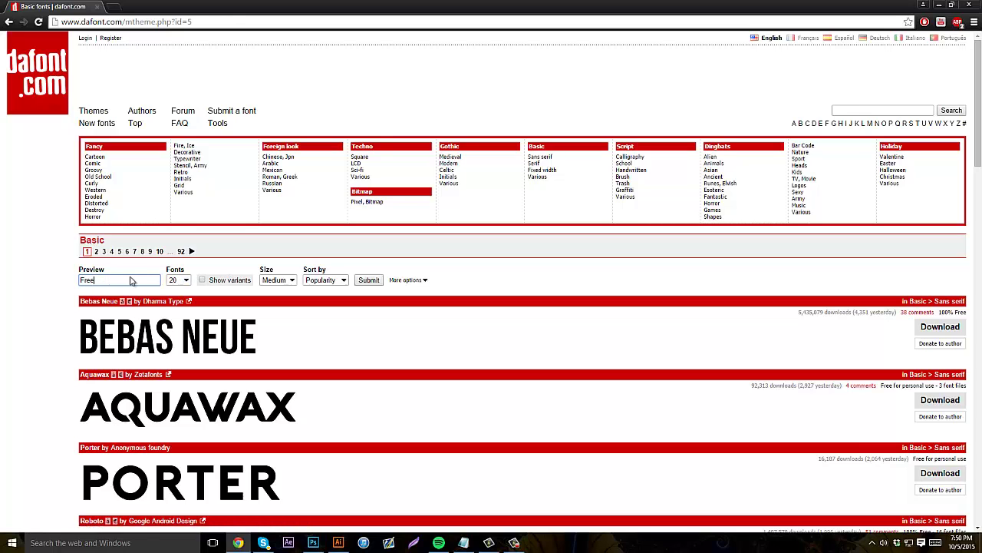
# Preview the word "Free" in the Basic fonts and look through the listed typefaces.
pyautogui.press('Return')
pyautogui.doubleClick(131, 278)
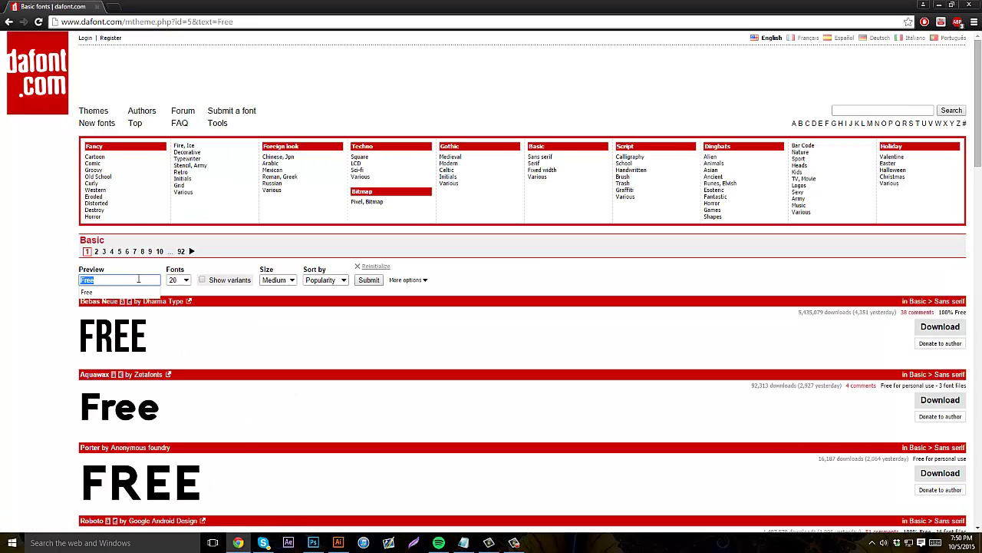
pyautogui.scroll(-3, 138, 279)
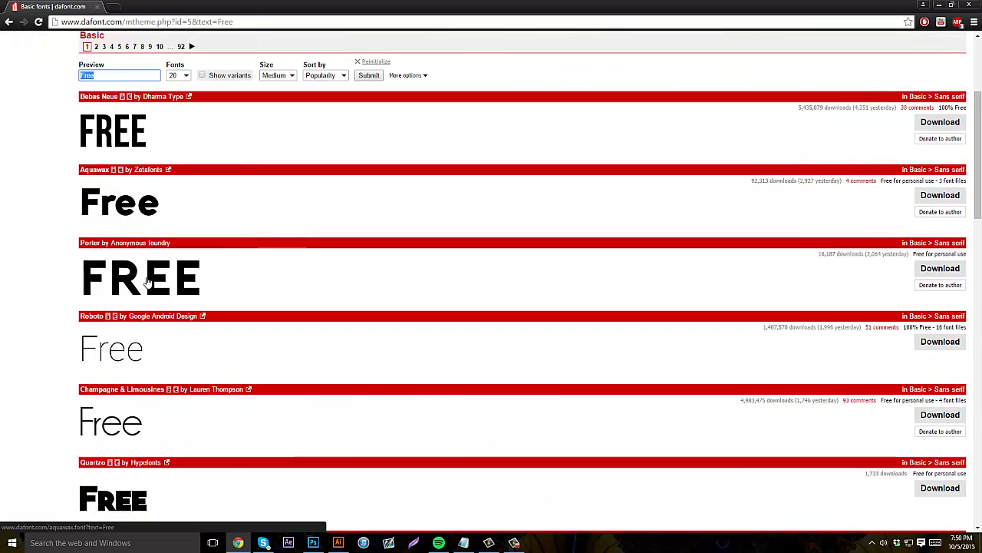
pyautogui.scroll(-2, 147, 282)
pyautogui.scroll(-3, 148, 281)
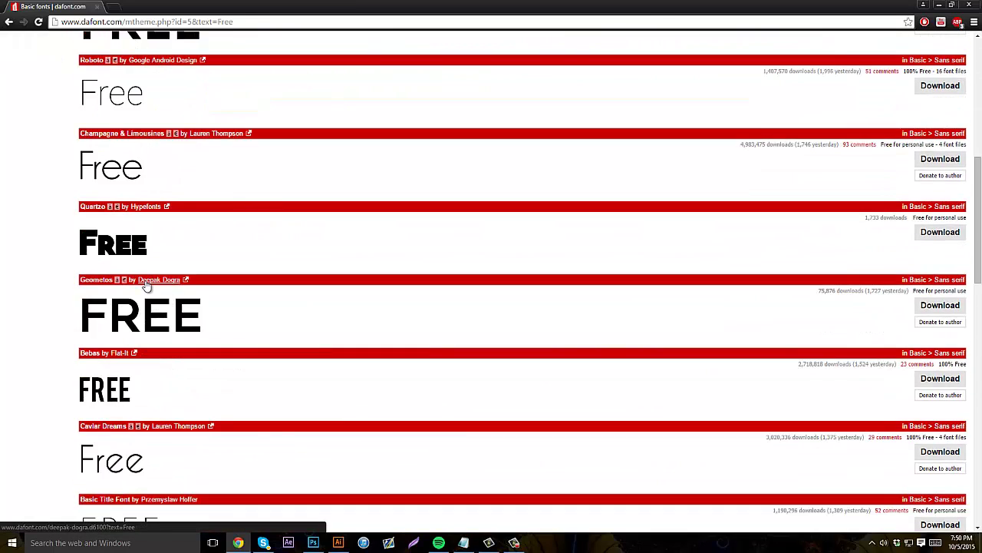
pyautogui.scroll(8, 147, 281)
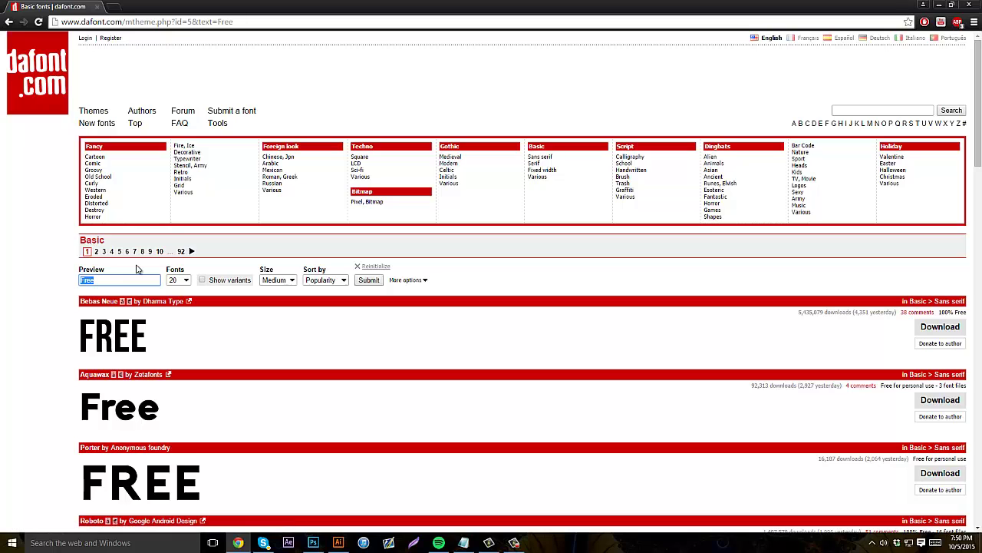
# Change the font preview text to "Template" and look over the Basic typefaces.
pyautogui.write('T')
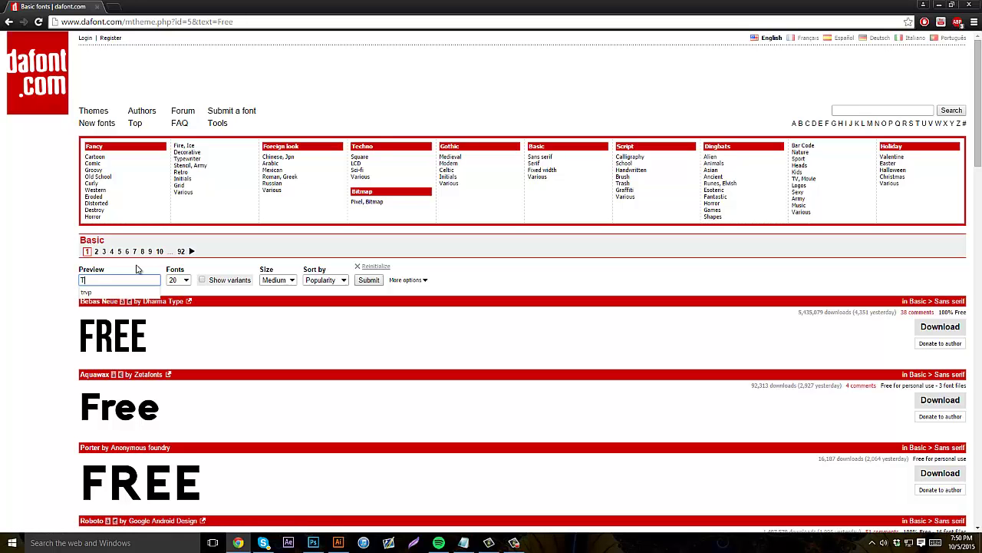
pyautogui.write('emplate')
pyautogui.press('Return')
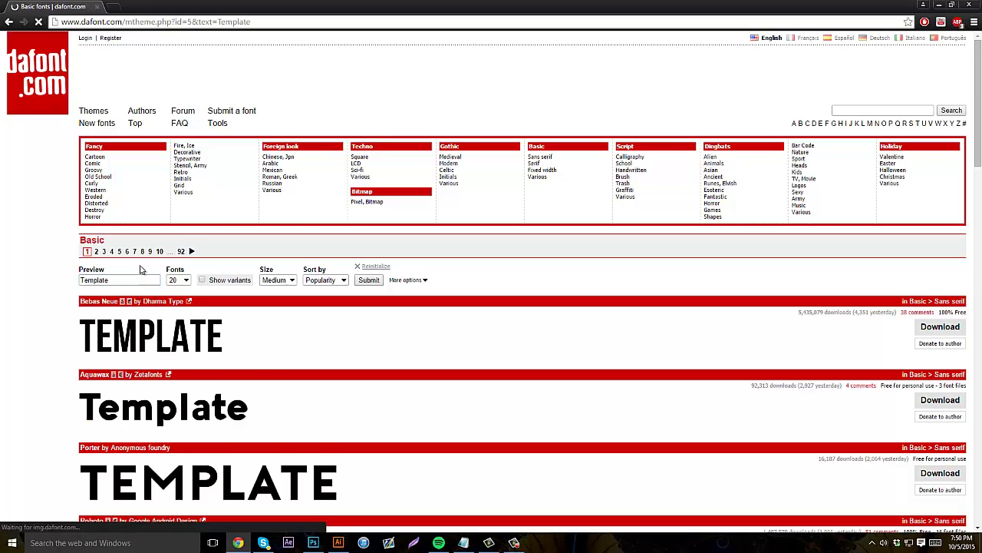
pyautogui.scroll(-2, 153, 284)
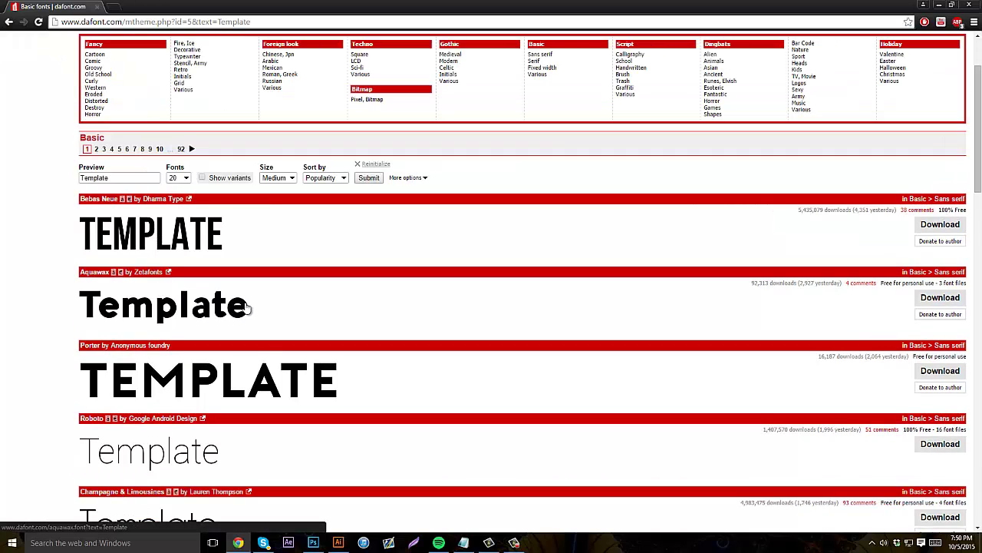
# Return to the header in Photoshop and replace the word "Free" with "Template".
pyautogui.click(313, 543)
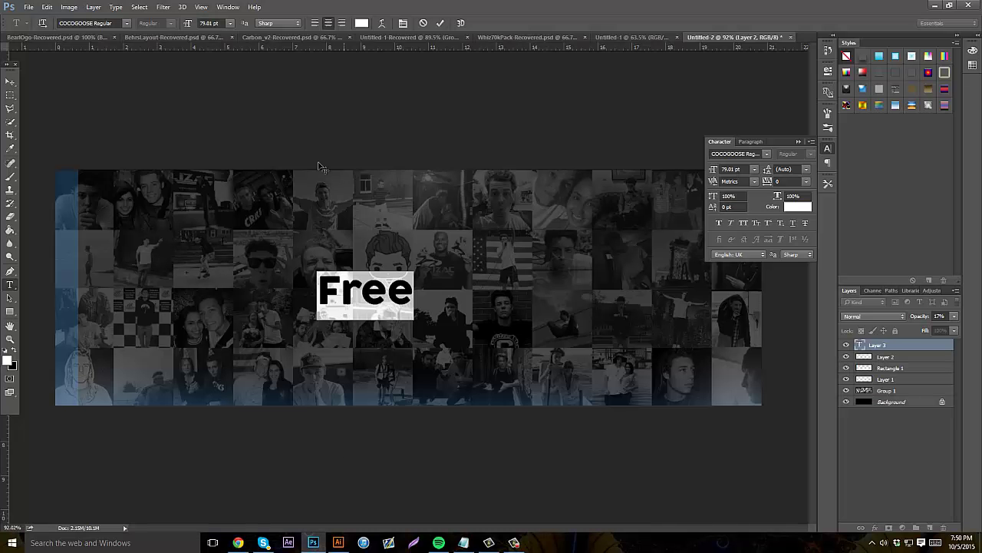
pyautogui.click(387, 296)
pyautogui.hotkey('ctrl', 'a')
pyautogui.write('Template.')
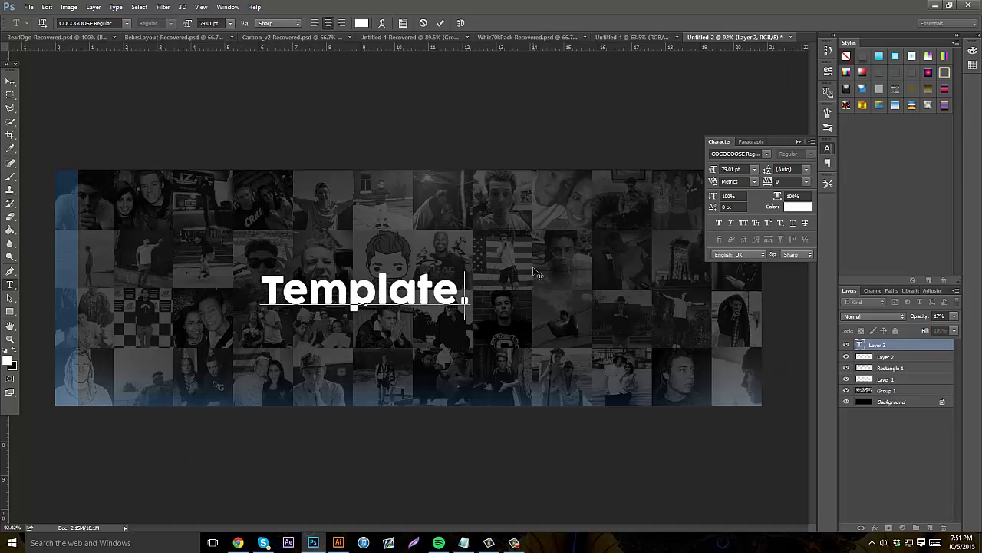
pyautogui.press('BackSpace')
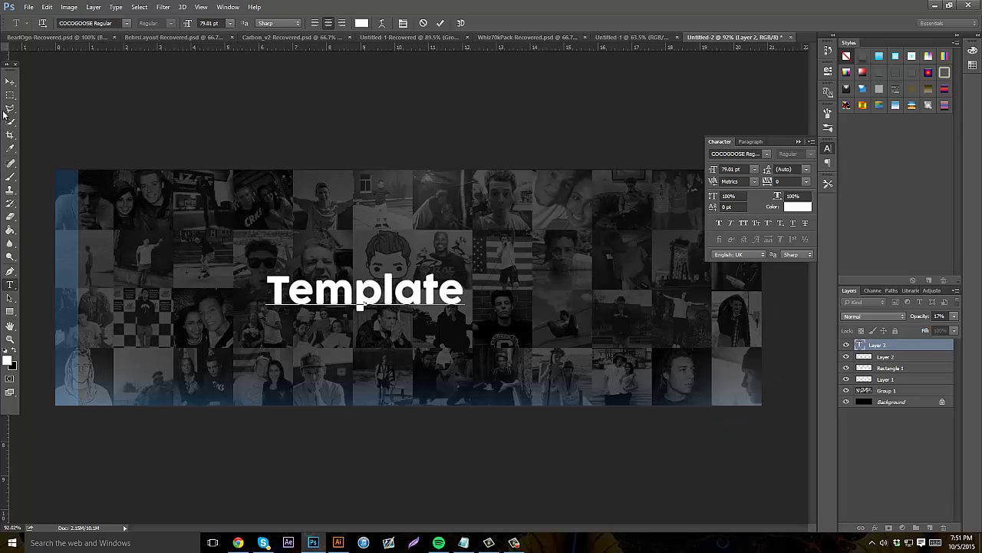
# Reduce the "Template" text to 72.01 pt and move it to the centre of the header.
pyautogui.moveTo(461, 292); pyautogui.dragTo(165, 207)
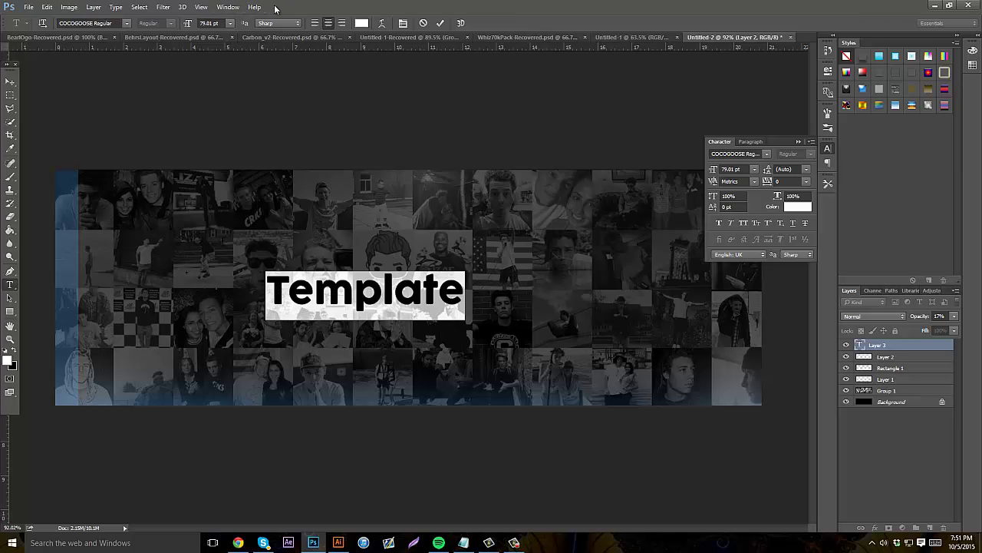
pyautogui.moveTo(189, 25); pyautogui.dragTo(100, 62)
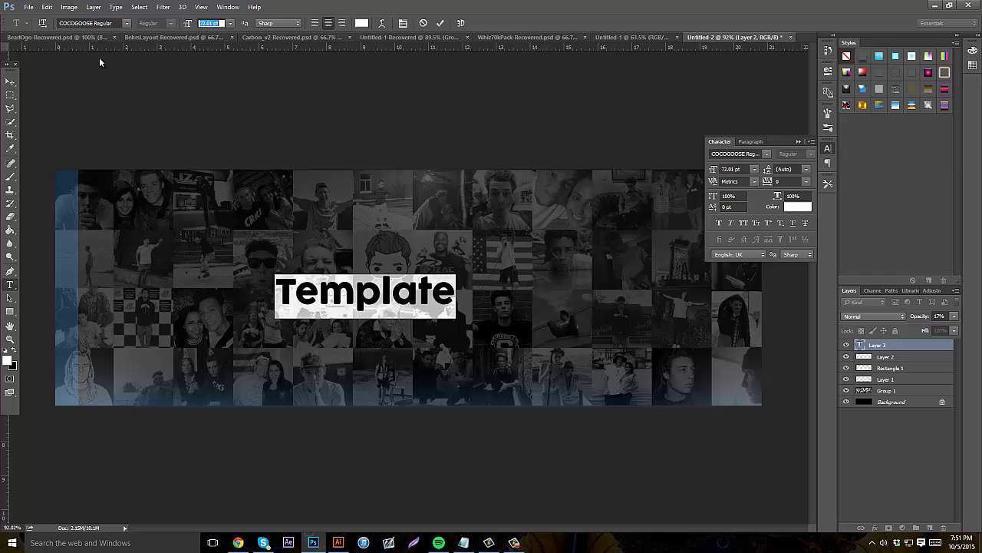
pyautogui.click(10, 82)
pyautogui.moveTo(375, 202); pyautogui.dragTo(415, 209)
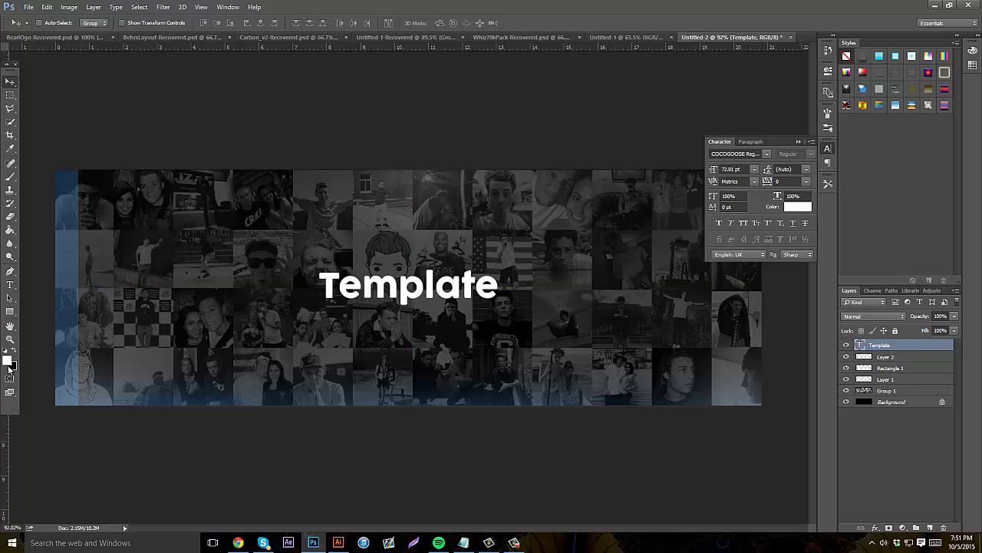
# Recolour the whole word "Template" bright blue, #2698f9.
pyautogui.click(10, 285)
pyautogui.moveTo(336, 288); pyautogui.dragTo(499, 292)
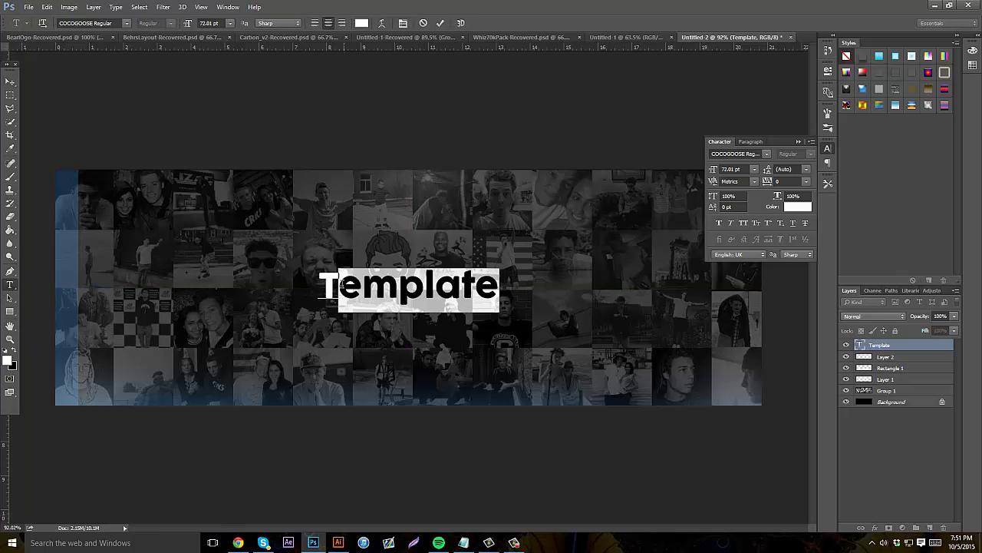
pyautogui.moveTo(314, 271); pyautogui.dragTo(551, 269)
pyautogui.click(361, 23)
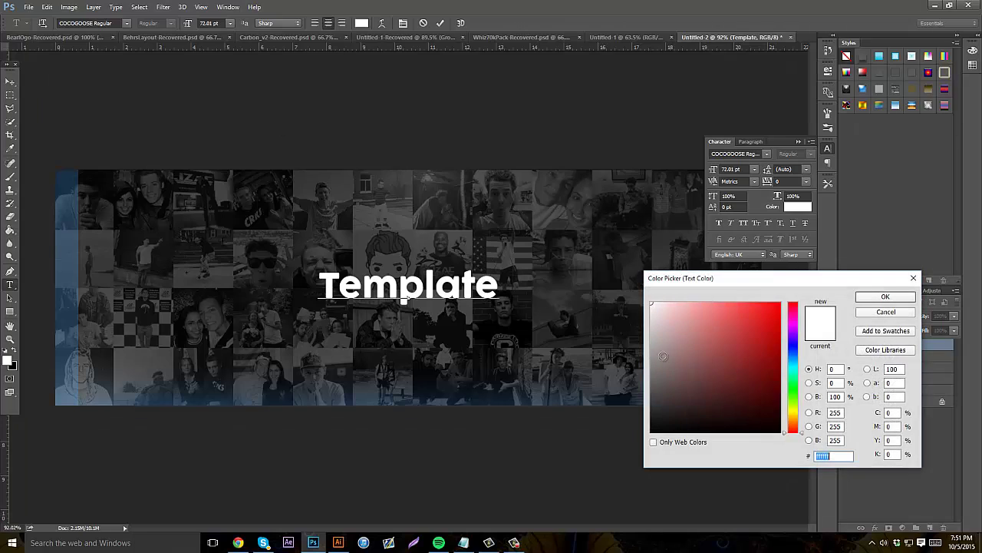
pyautogui.moveTo(696, 306)
pyautogui.mouseDown()
pyautogui.moveTo(778, 307)
pyautogui.moveTo(761, 305)
pyautogui.mouseUp()
pyautogui.moveTo(795, 359); pyautogui.dragTo(795, 357)
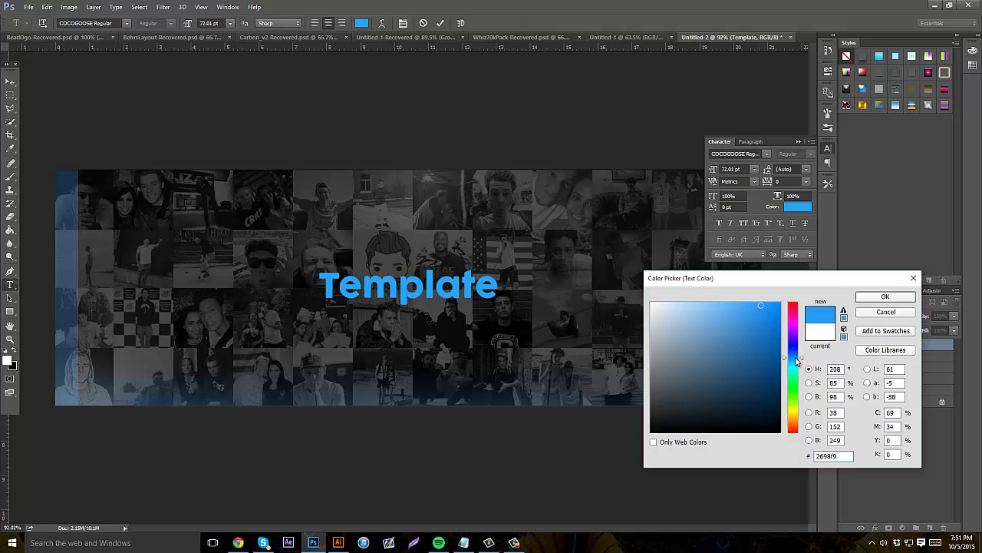
pyautogui.click(884, 296)
pyautogui.click(10, 83)
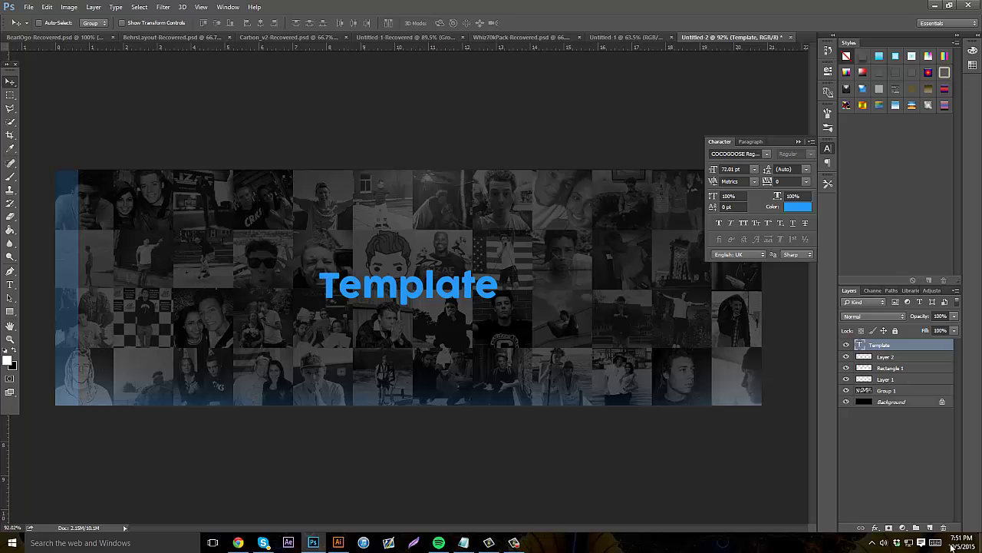
# Add a new layer clipped to the "Template" text and set up a 100 px brush with 100% hardness.
pyautogui.click(930, 528)
pyautogui.click(11, 177)
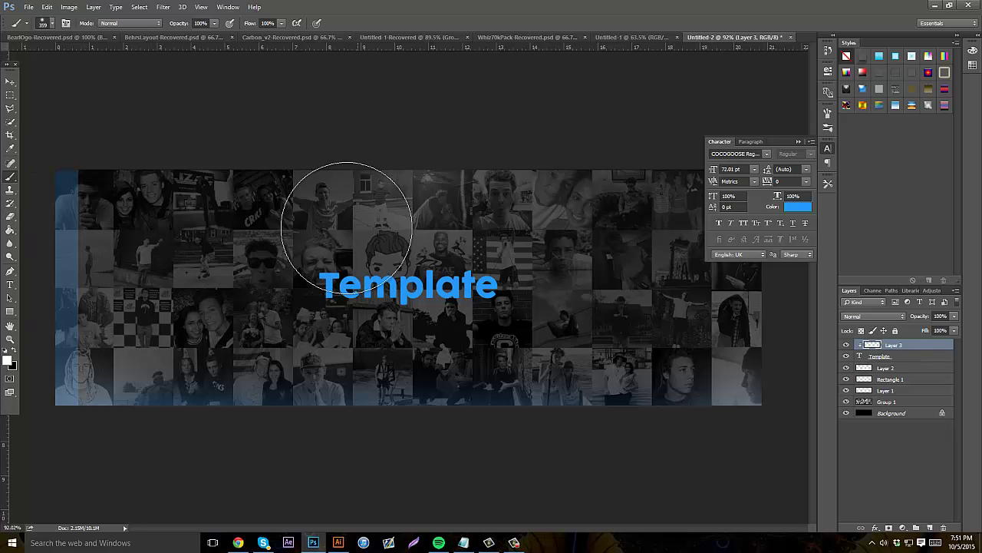
pyautogui.click(51, 24)
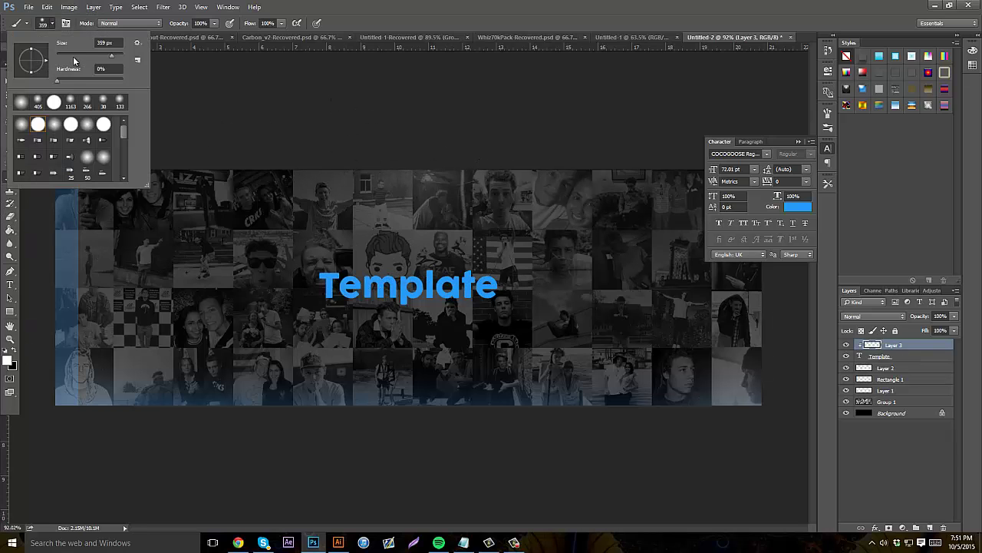
pyautogui.click(83, 56)
pyautogui.click(122, 80)
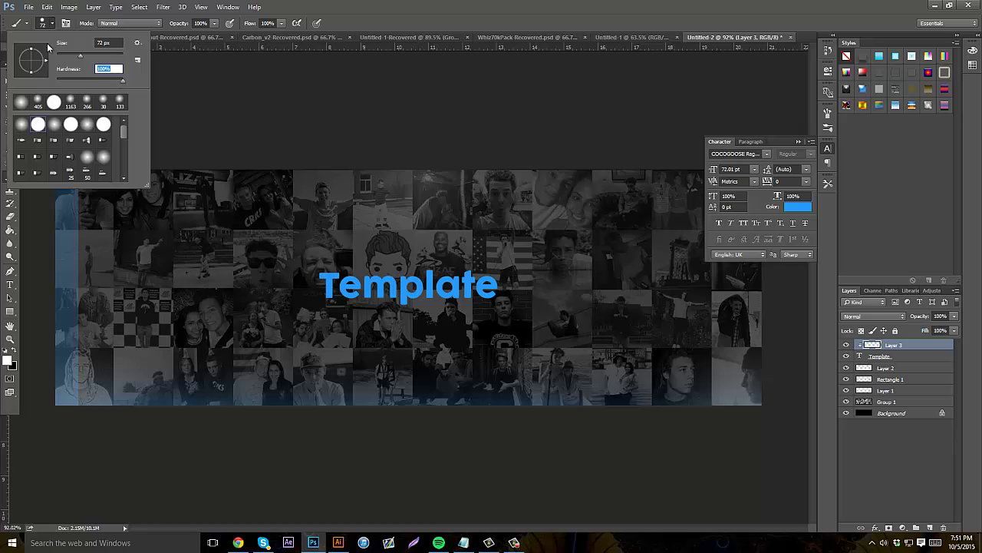
pyautogui.click(89, 55)
# Paint white across the upper half of the "Template" letters and lower the clipped layer's opacity to 21%.
pyautogui.click(335, 267)
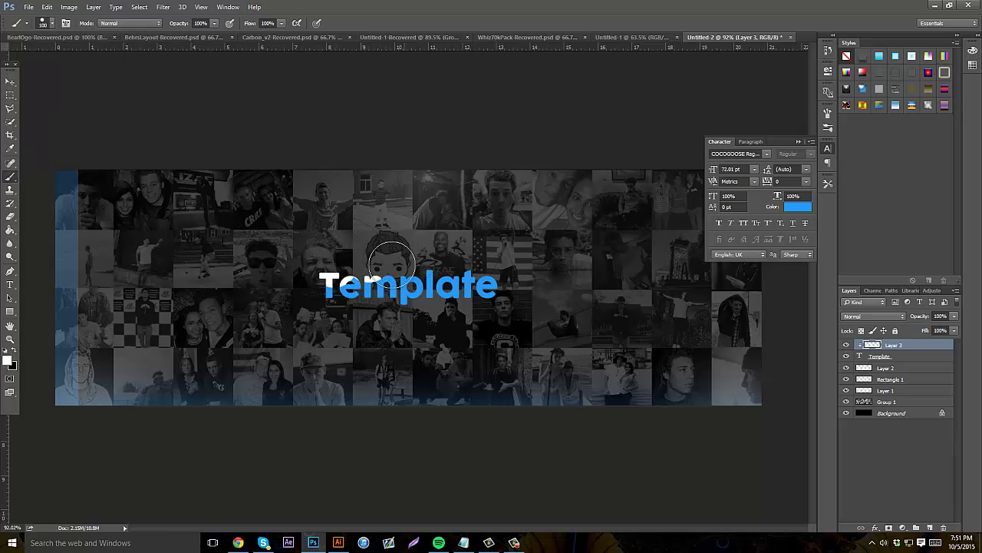
pyautogui.moveTo(373, 264)
pyautogui.mouseDown()
pyautogui.moveTo(446, 258)
pyautogui.moveTo(464, 260)
pyautogui.moveTo(451, 267)
pyautogui.moveTo(507, 269)
pyautogui.mouseUp()
pyautogui.moveTo(954, 316); pyautogui.dragTo(912, 324)
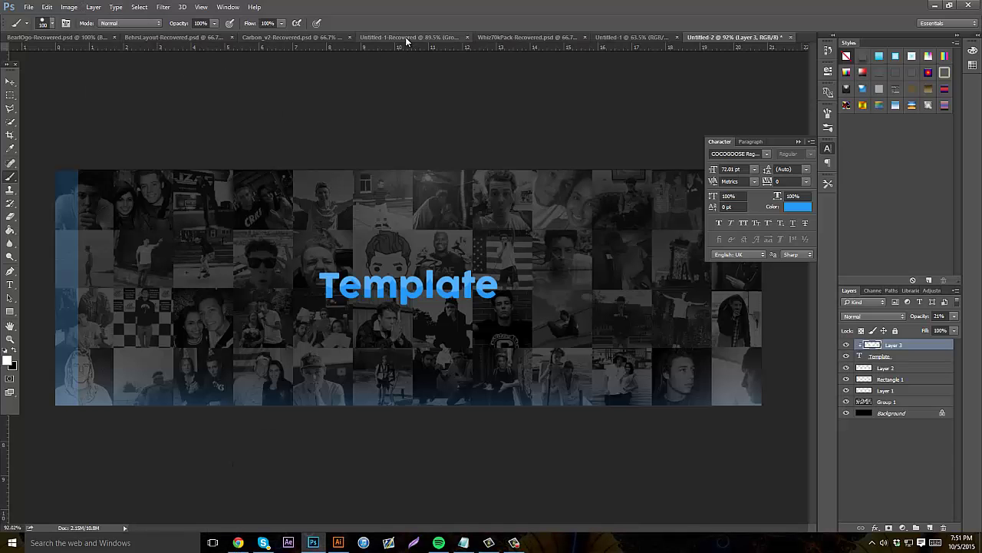
# Look at the finished orange Jzac header for reference and return to the blue header document.
pyautogui.click(405, 37)
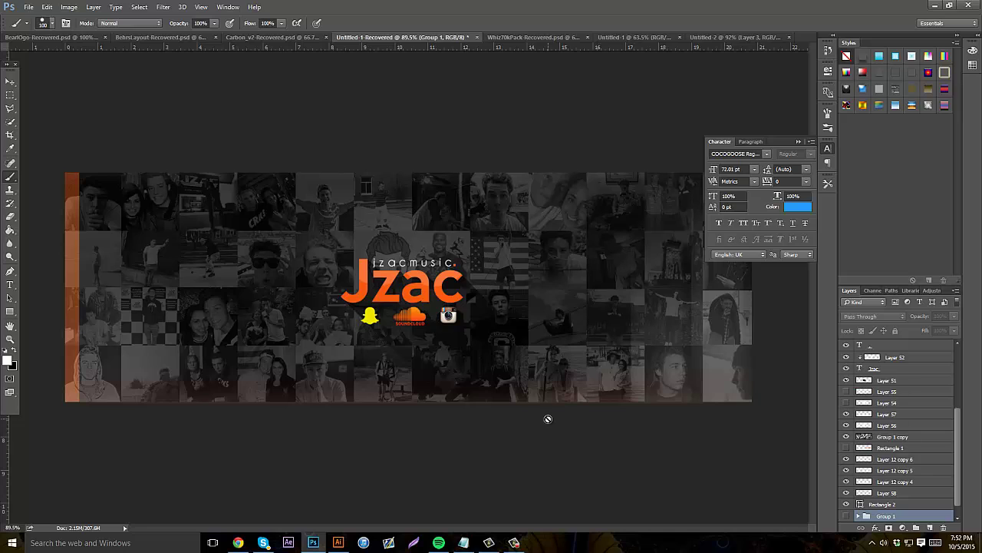
pyautogui.click(737, 37)
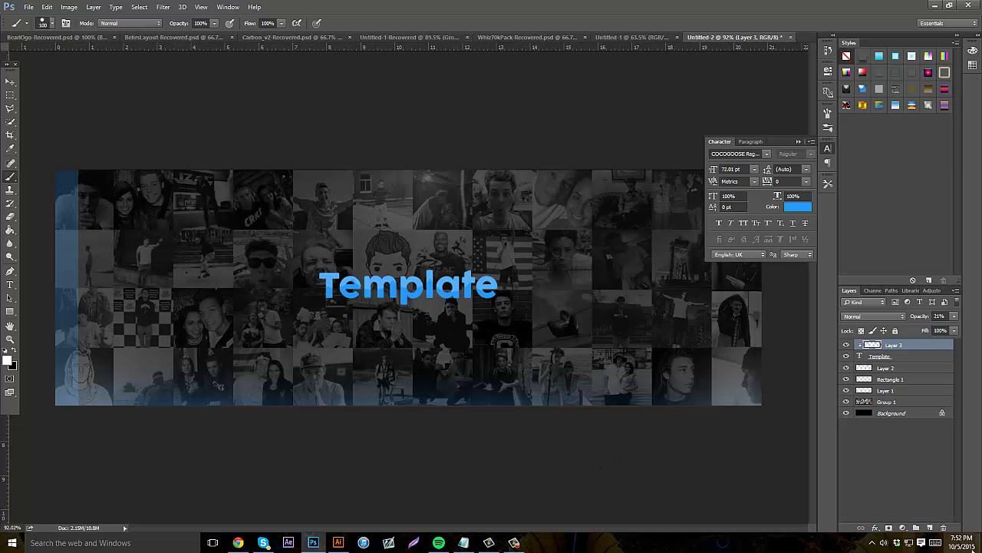
# Add a new layer beneath the "Template" text and select a long diagonal shadow area from the letters past the canvas's lower edge.
pyautogui.click(909, 368)
pyautogui.click(931, 527)
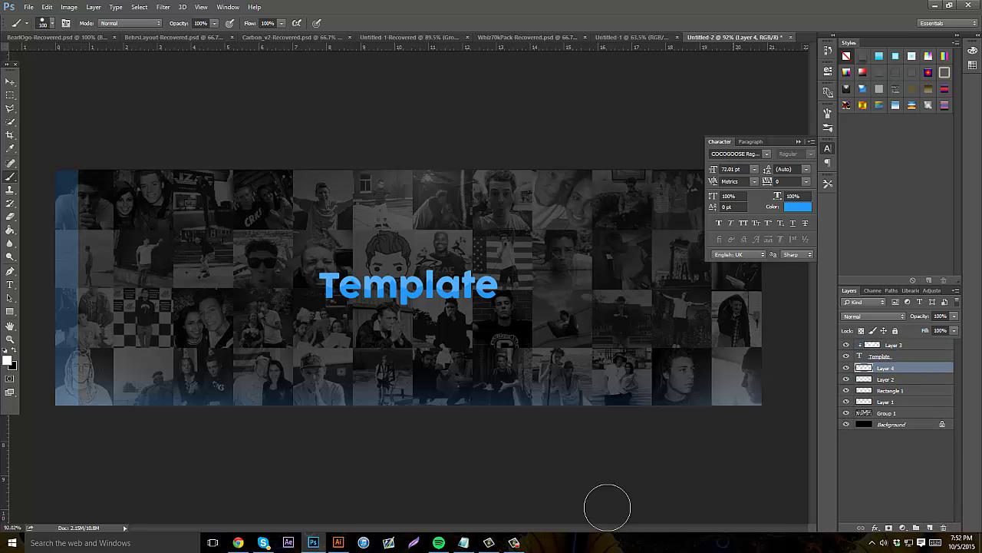
pyautogui.click(10, 339)
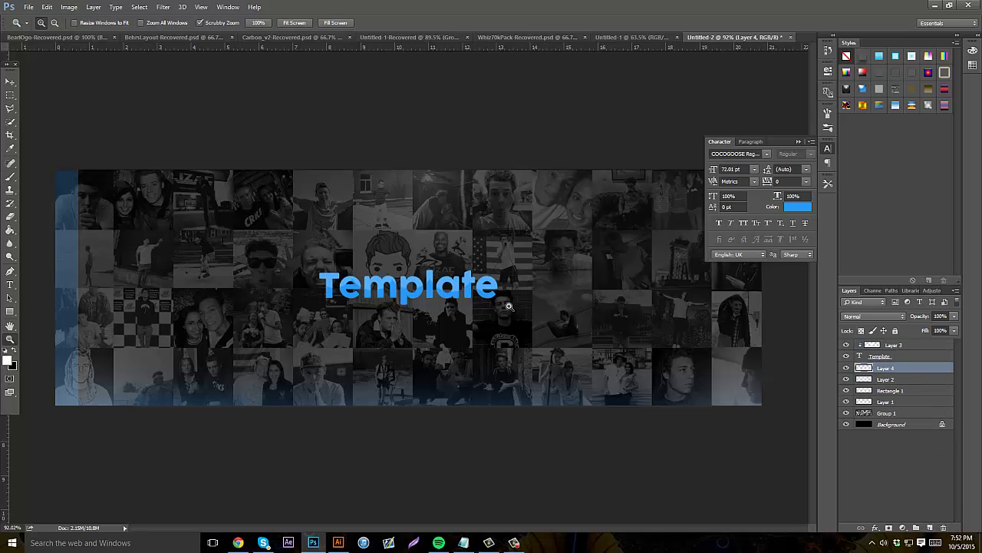
pyautogui.moveTo(509, 306); pyautogui.dragTo(355, 280)
pyautogui.moveTo(495, 269); pyautogui.dragTo(467, 269)
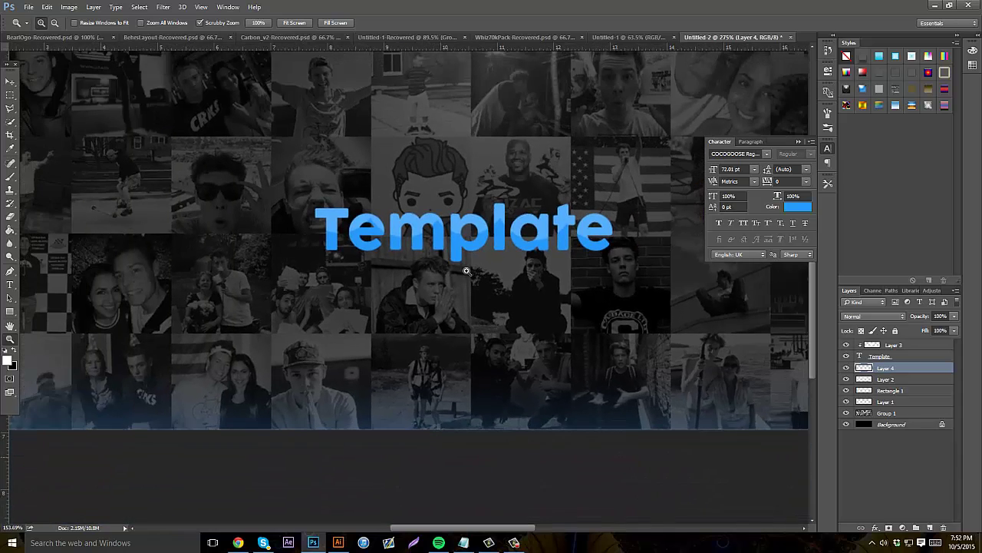
pyautogui.scroll(-2, 468, 269)
pyautogui.click(10, 109)
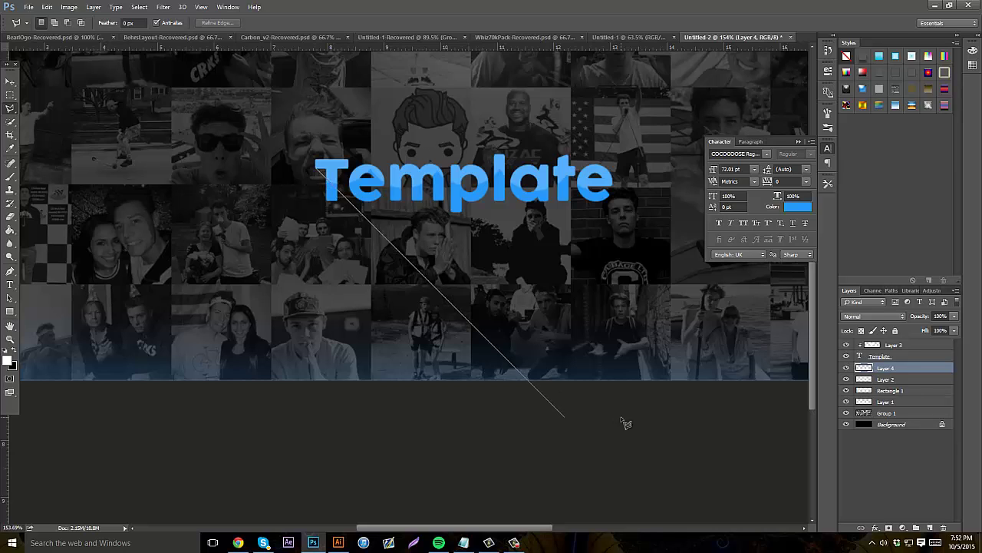
pyautogui.click(779, 395)
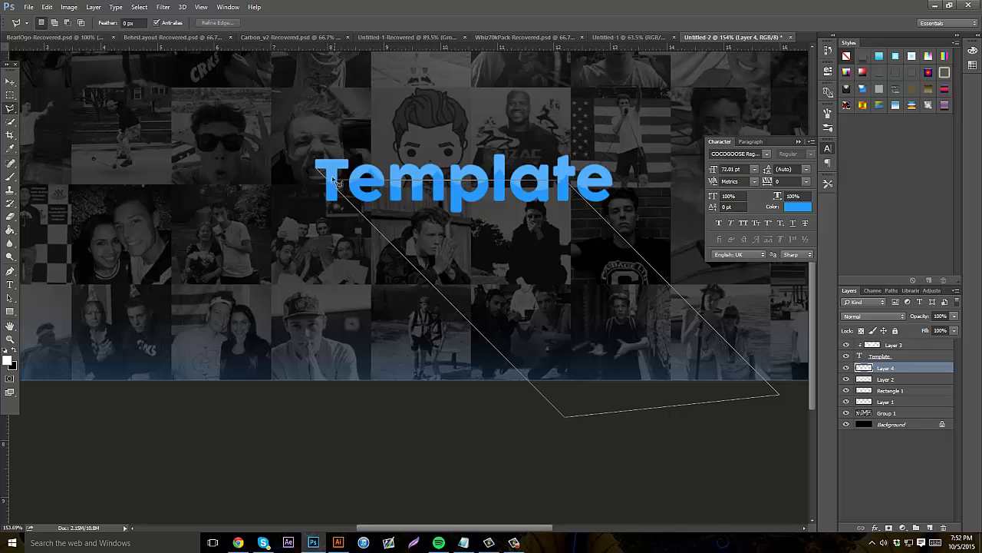
pyautogui.click(351, 186)
# Fill the diagonal shadow selection with black at 100% opacity and deselect it.
pyautogui.rightClick(352, 186)
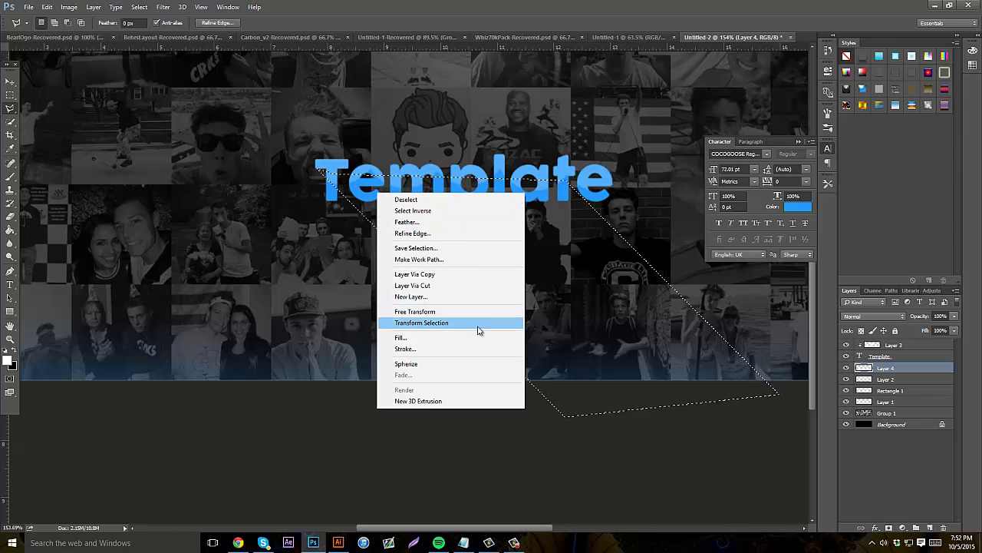
pyautogui.click(480, 335)
pyautogui.click(507, 162)
pyautogui.click(497, 172)
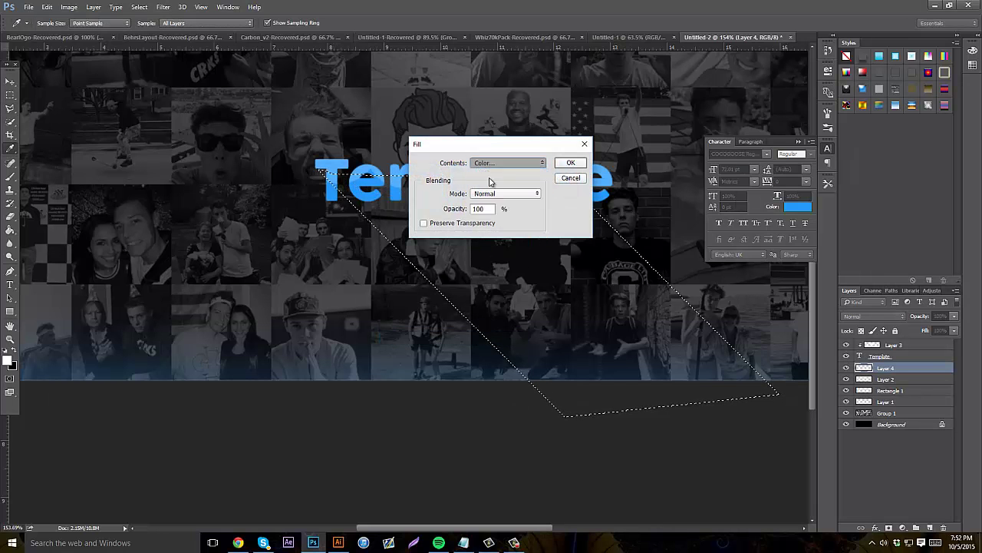
pyautogui.click(574, 165)
pyautogui.rightClick(436, 232)
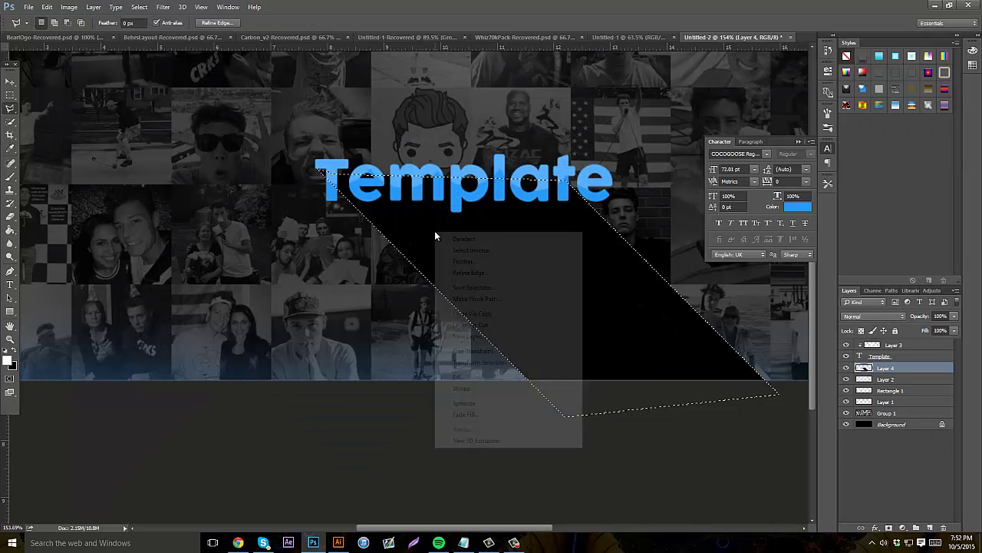
pyautogui.click(463, 238)
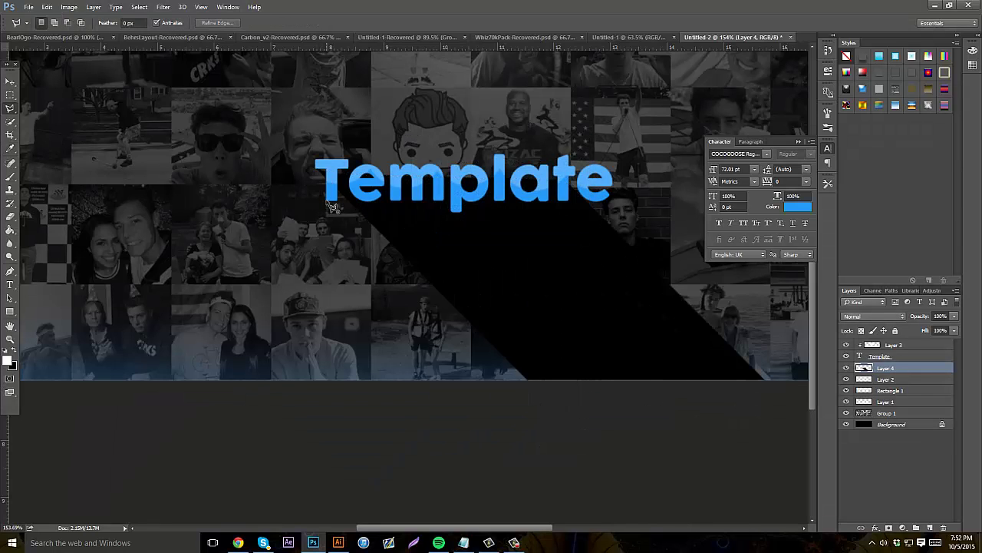
# Widen the shadow with a black-filled diagonal polygon running from the base of the "T" past the canvas's lower edge, and deselect it.
pyautogui.click(329, 203)
pyautogui.click(551, 424)
pyautogui.click(630, 400)
pyautogui.click(484, 244)
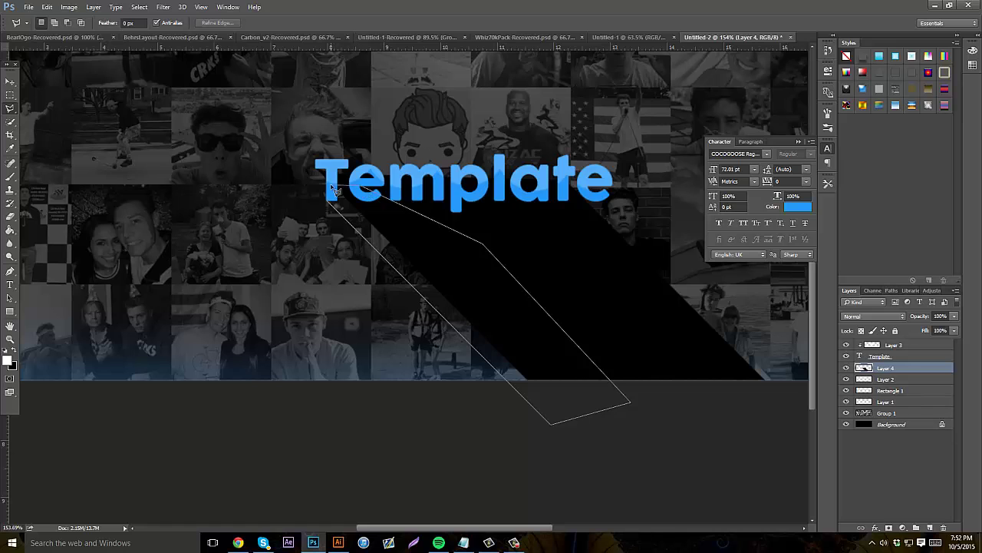
pyautogui.click(332, 194)
pyautogui.rightClick(368, 199)
pyautogui.click(469, 350)
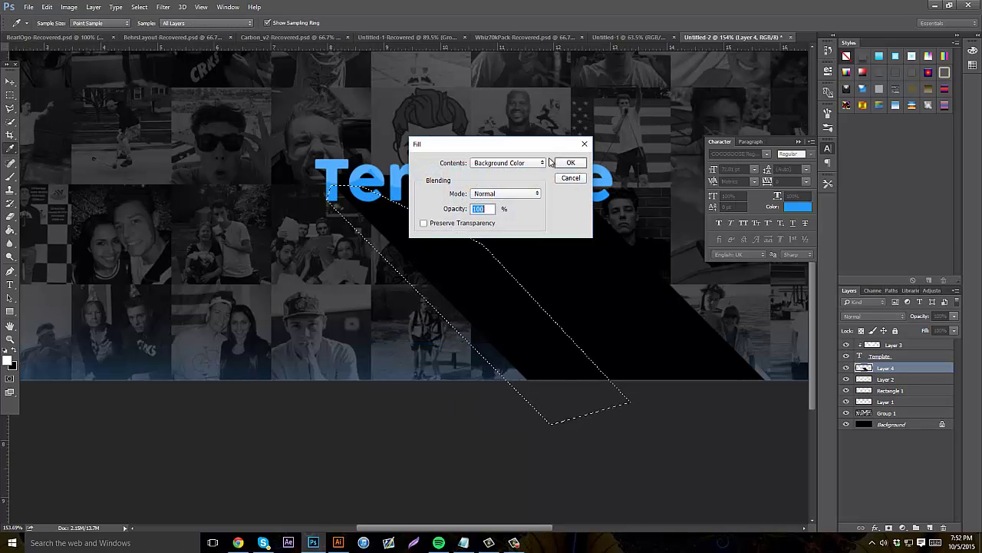
pyautogui.click(569, 162)
pyautogui.click(10, 339)
pyautogui.scroll(1, 682, 366)
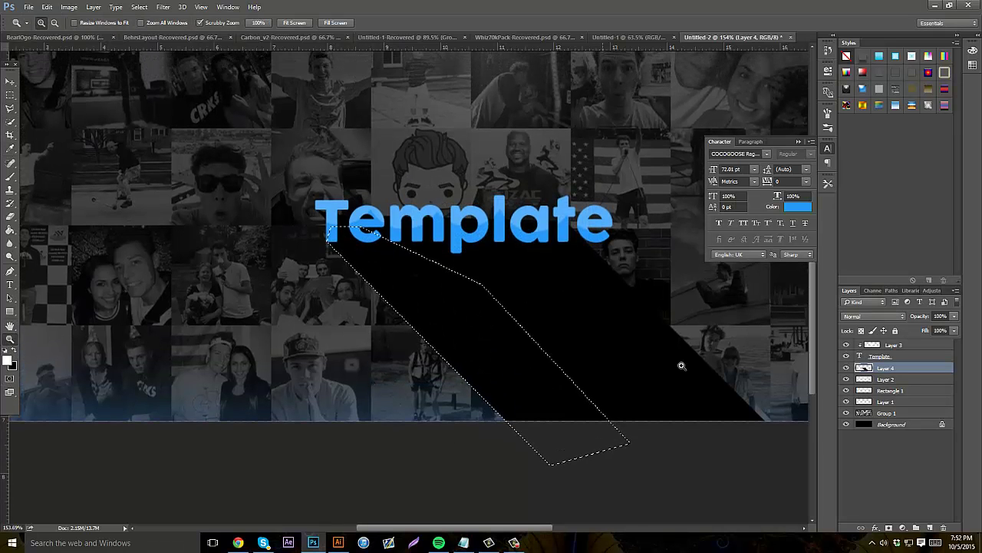
pyautogui.moveTo(459, 204); pyautogui.dragTo(495, 189)
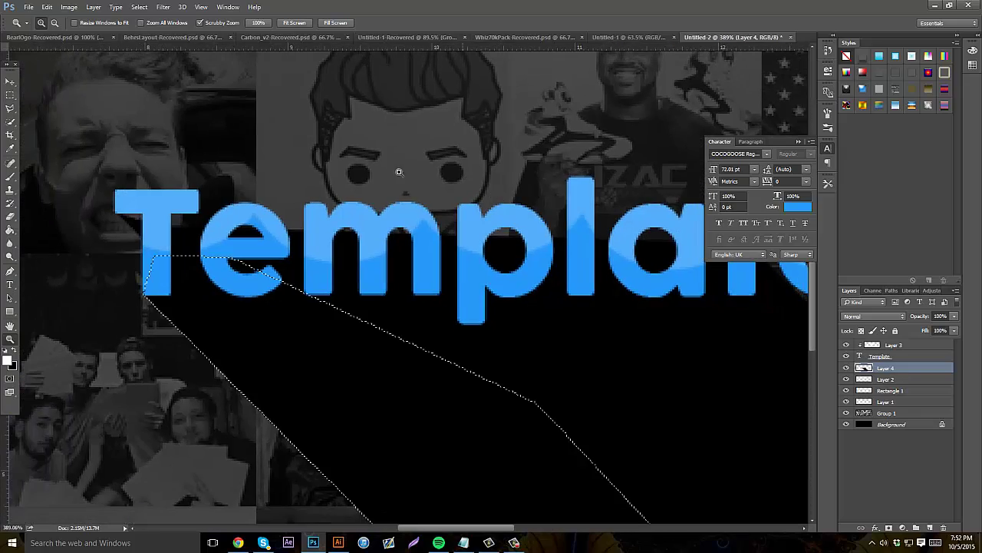
pyautogui.click(9, 95)
pyautogui.click(63, 93)
# Select a zigzag of 45° shadow edges behind the letters from "T" to "a", fill it with the black background colour and deselect.
pyautogui.click(9, 108)
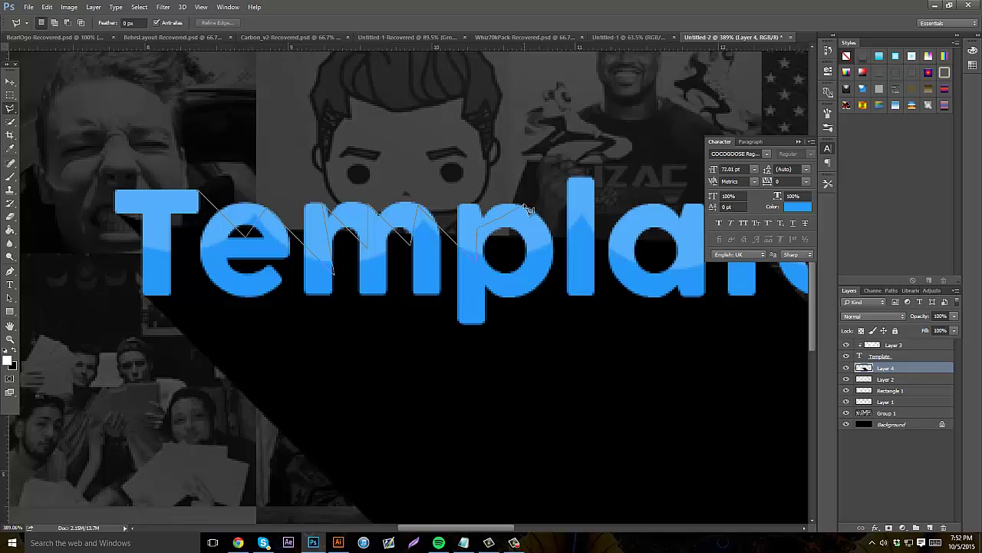
pyautogui.click(526, 208)
pyautogui.hscroll(5, 729, 297)
pyautogui.click(503, 267)
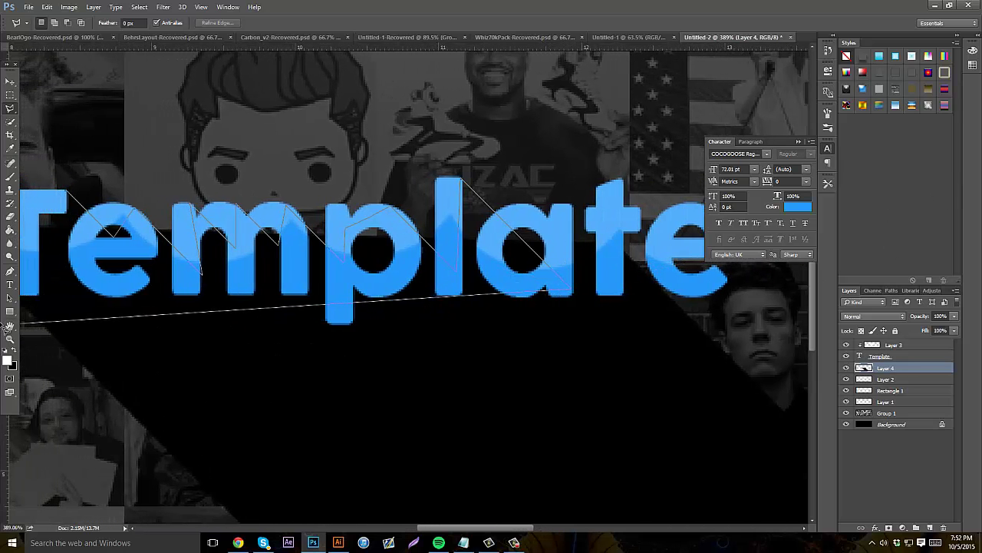
pyautogui.click(67, 303)
pyautogui.click(86, 213)
pyautogui.rightClick(86, 213)
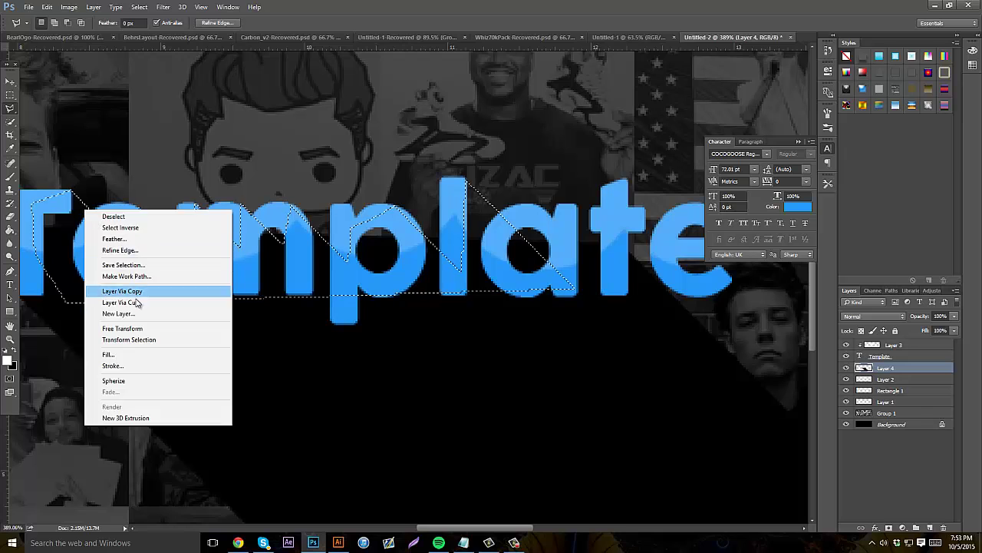
pyautogui.click(192, 350)
pyautogui.click(572, 164)
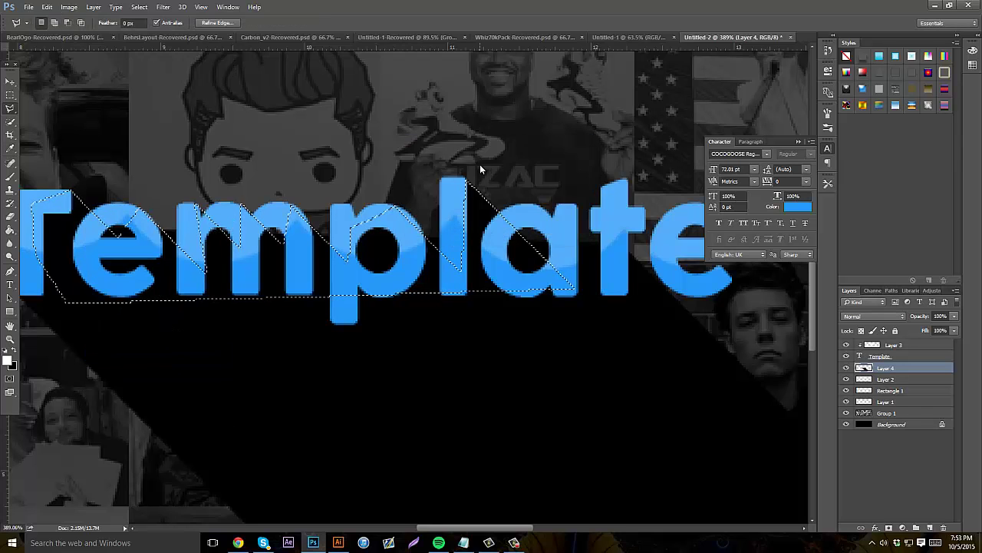
pyautogui.rightClick(470, 166)
pyautogui.click(507, 173)
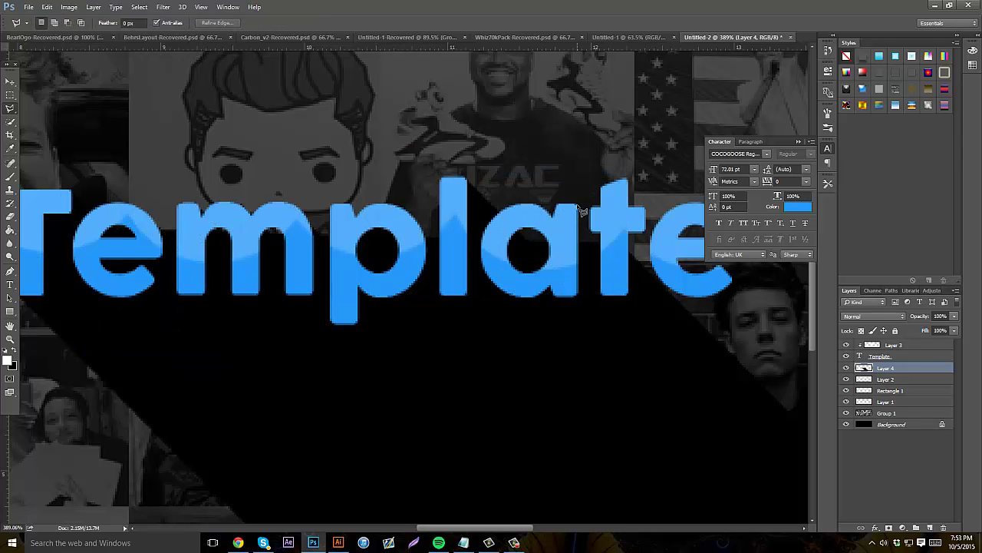
# Fill a small triangular shadow between the "a" and the second "t" with black and deselect it.
pyautogui.click(596, 251)
pyautogui.rightClick(597, 251)
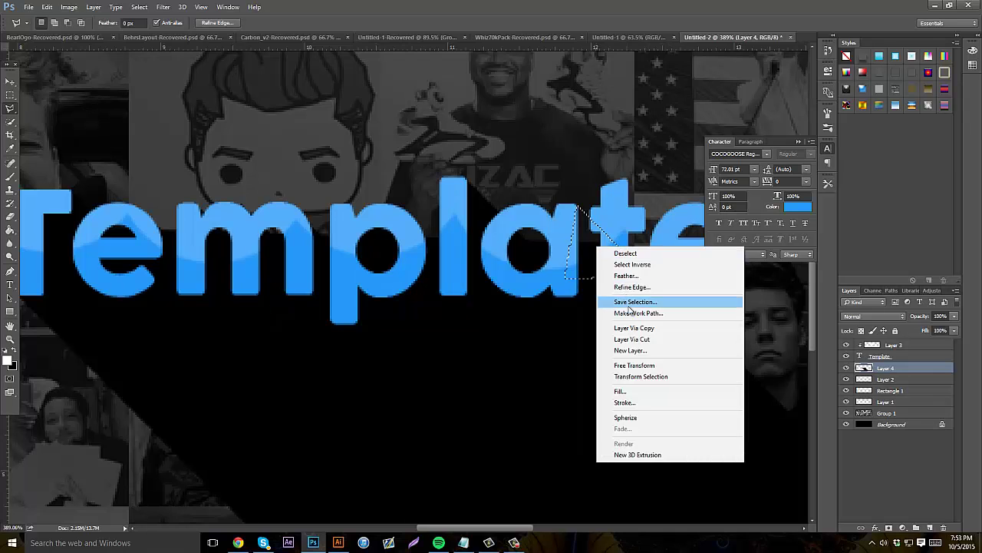
pyautogui.click(629, 390)
pyautogui.click(568, 162)
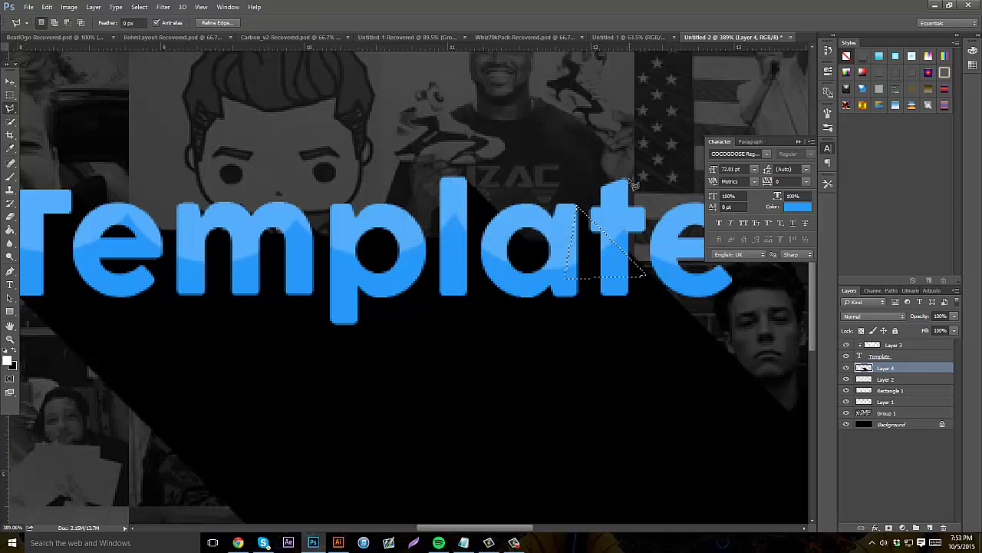
pyautogui.hotkey('ctrl', 'd')
# Select the shadow area running diagonally from the top of the second "t" behind the final "e", fill it black and deselect.
pyautogui.moveTo(711, 263); pyautogui.dragTo(649, 263)
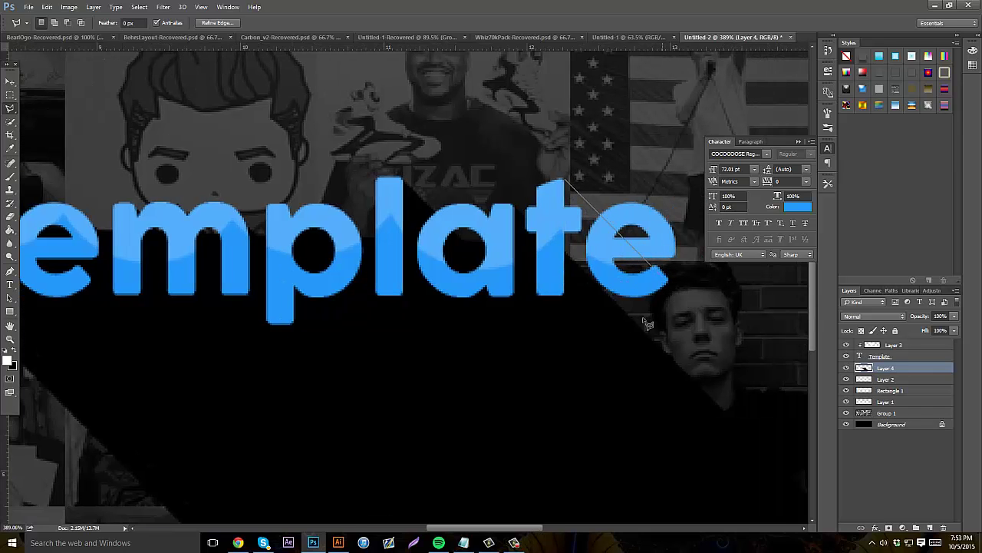
pyautogui.click(621, 350)
pyautogui.doubleClick(545, 213)
pyautogui.rightClick(552, 213)
pyautogui.click(589, 358)
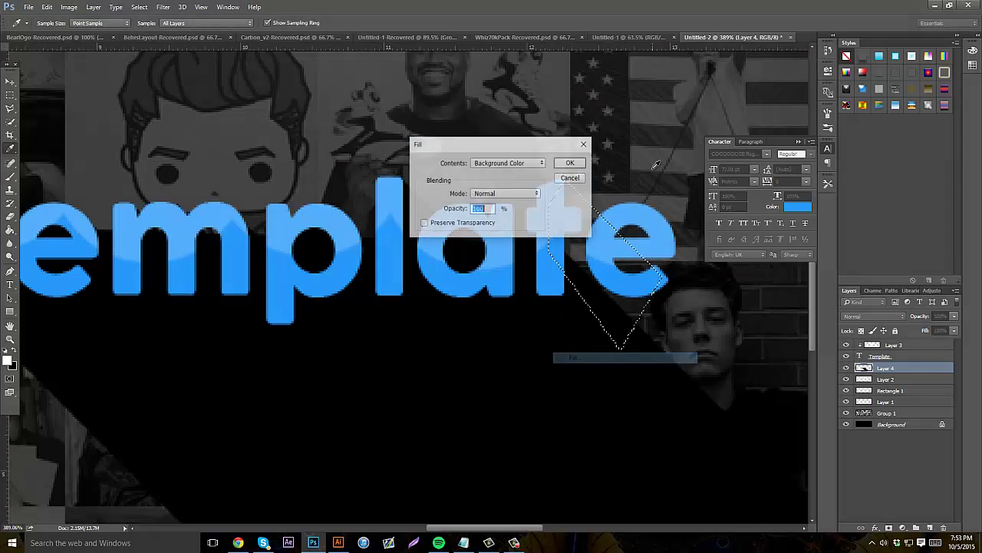
pyautogui.click(572, 162)
pyautogui.rightClick(608, 177)
pyautogui.click(628, 184)
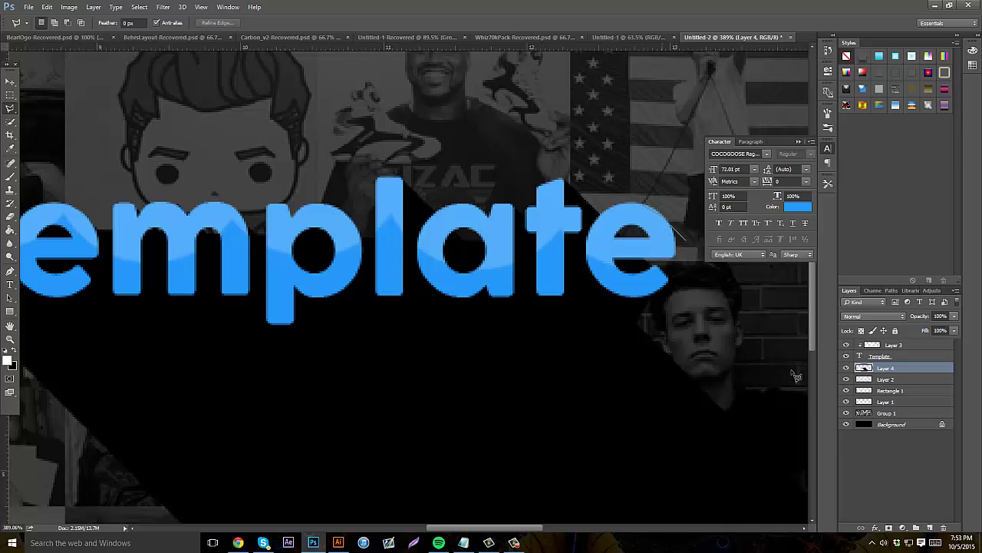
pyautogui.hscroll(10, 796, 376)
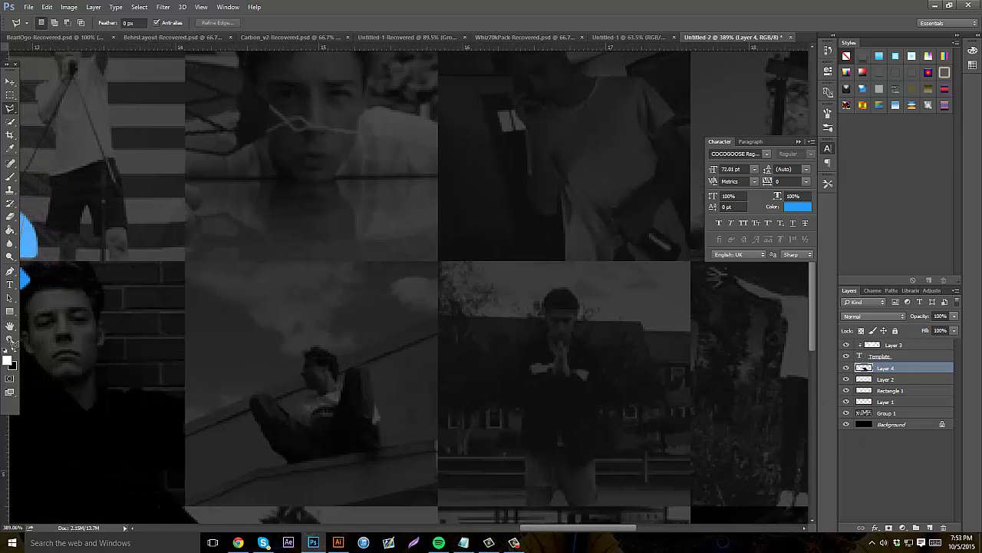
pyautogui.click(10, 339)
pyautogui.moveTo(168, 322); pyautogui.dragTo(132, 313)
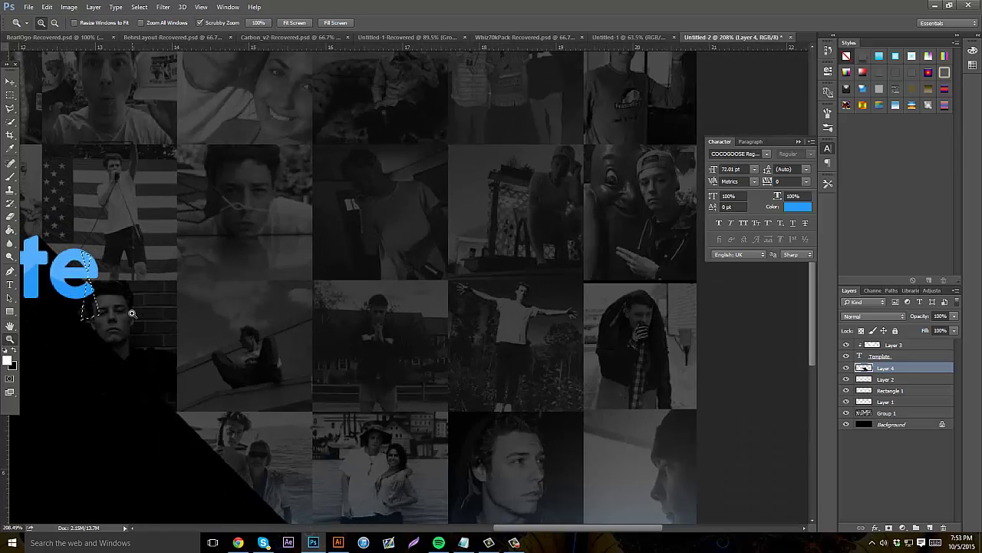
pyautogui.click(10, 96)
pyautogui.hotkey('ctrl', 'd')
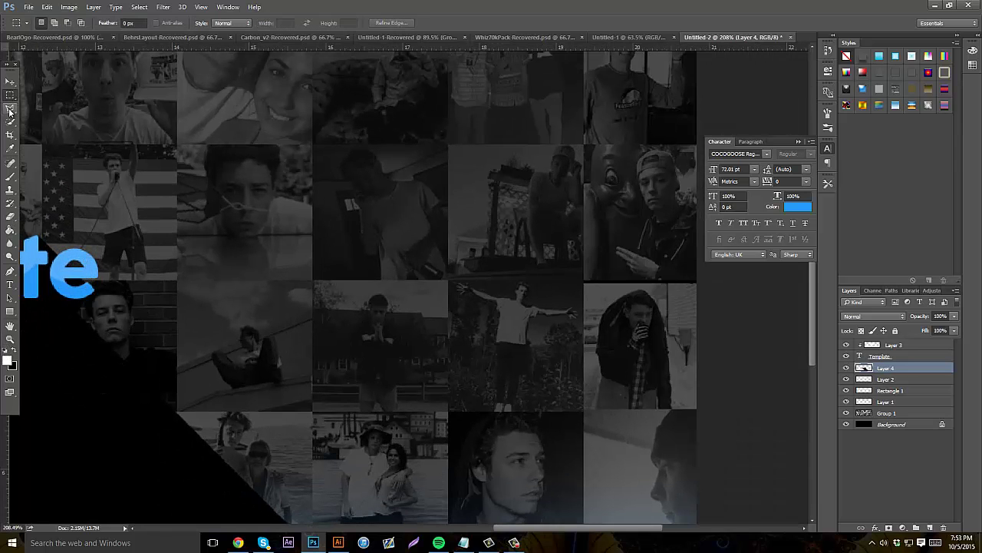
# Outline a diagonal selection from the final "e" past the canvas's lower edge, overlapping the existing shadow.
pyautogui.click(10, 110)
pyautogui.click(96, 261)
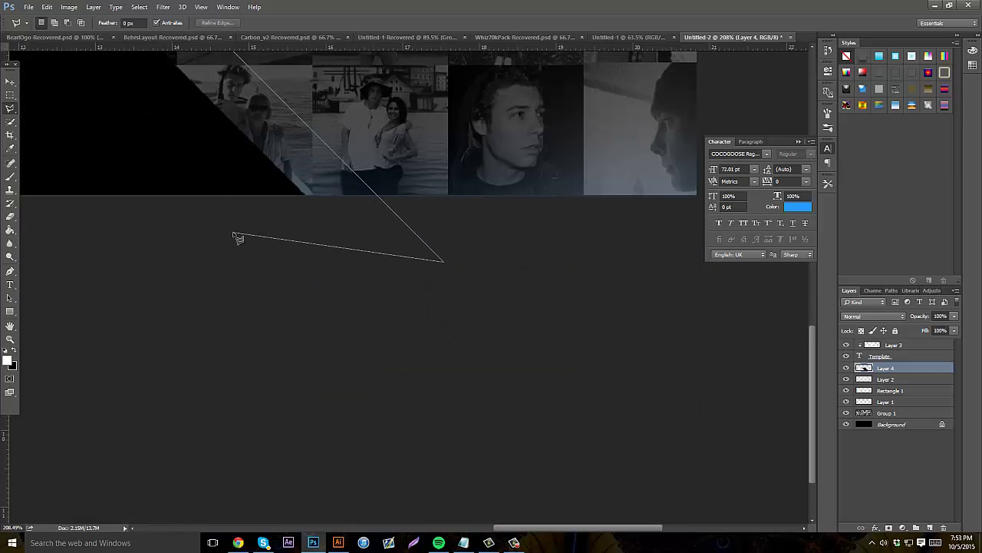
pyautogui.click(236, 235)
pyautogui.click(100, 188)
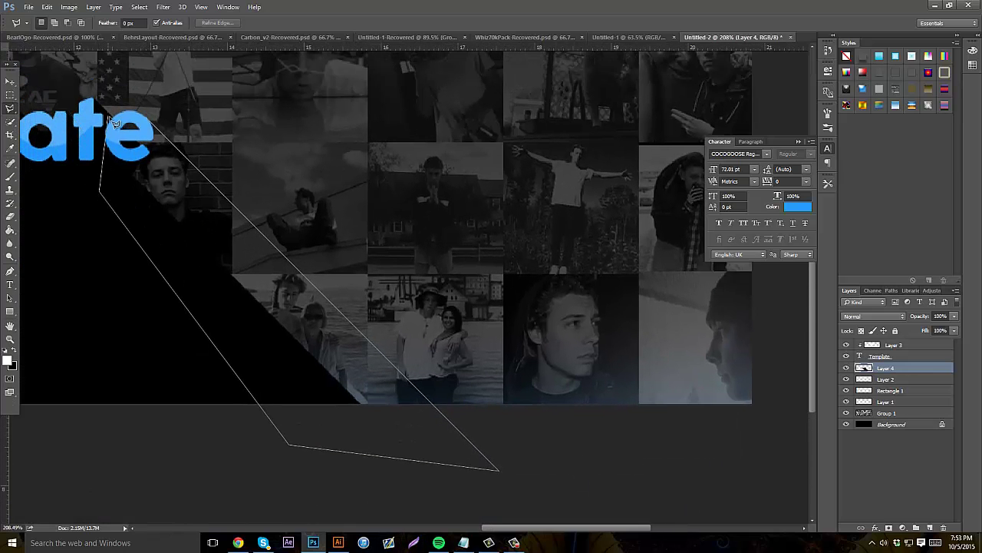
pyautogui.click(134, 121)
# Fill the selection beside the final "e" with the black background colour and deselect it.
pyautogui.rightClick(131, 119)
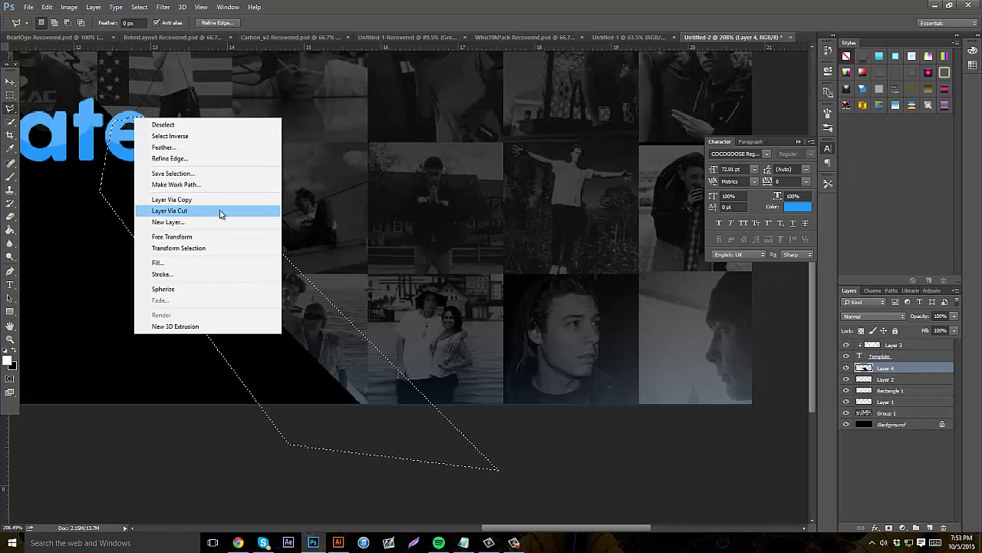
pyautogui.click(175, 258)
pyautogui.click(571, 163)
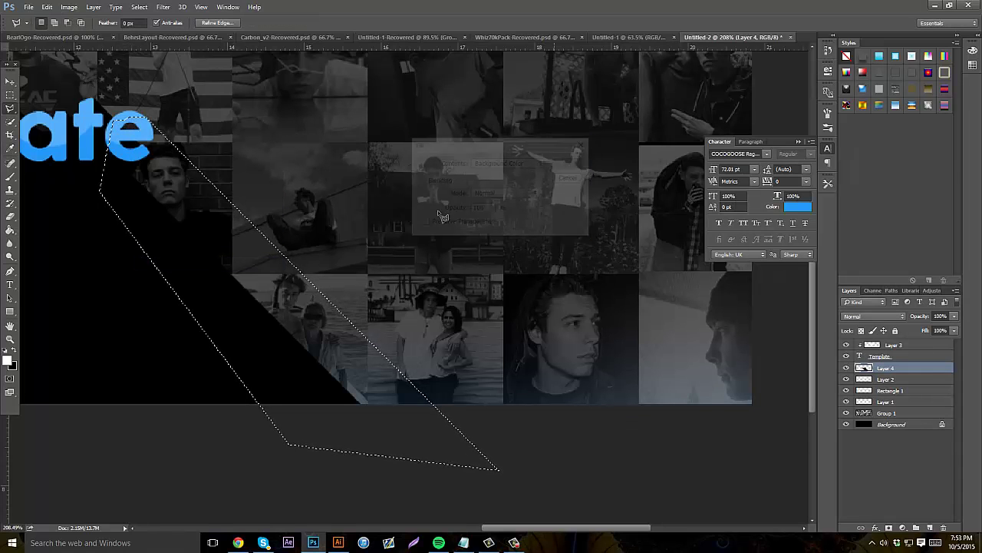
pyautogui.click(10, 339)
pyautogui.moveTo(372, 230); pyautogui.dragTo(339, 251)
pyautogui.hotkey('ctrl', 'd')
pyautogui.moveTo(413, 287); pyautogui.dragTo(511, 287)
pyautogui.click(10, 96)
pyautogui.hotkey('ctrl', 'd')
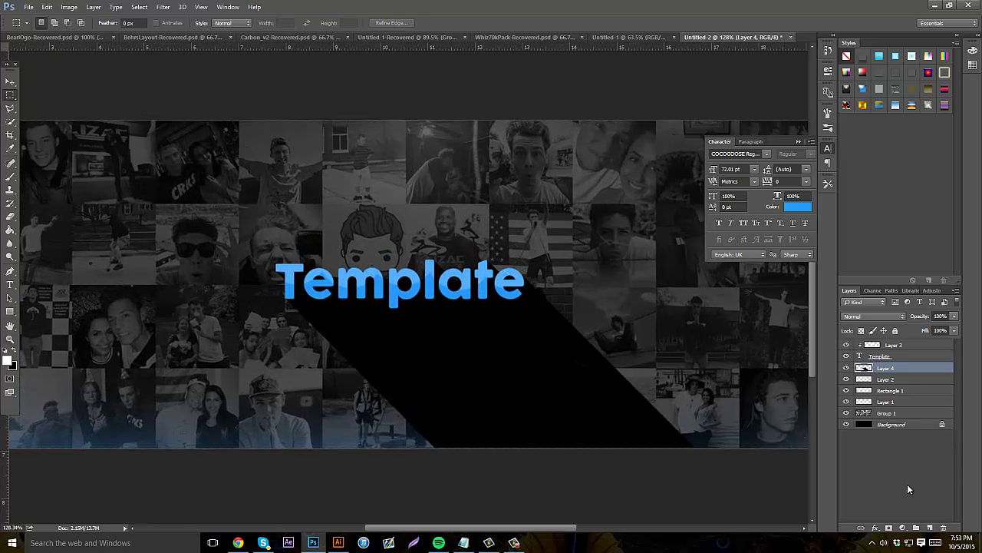
# Lower the long shadow layer's opacity to 70%.
pyautogui.moveTo(955, 316); pyautogui.dragTo(937, 329)
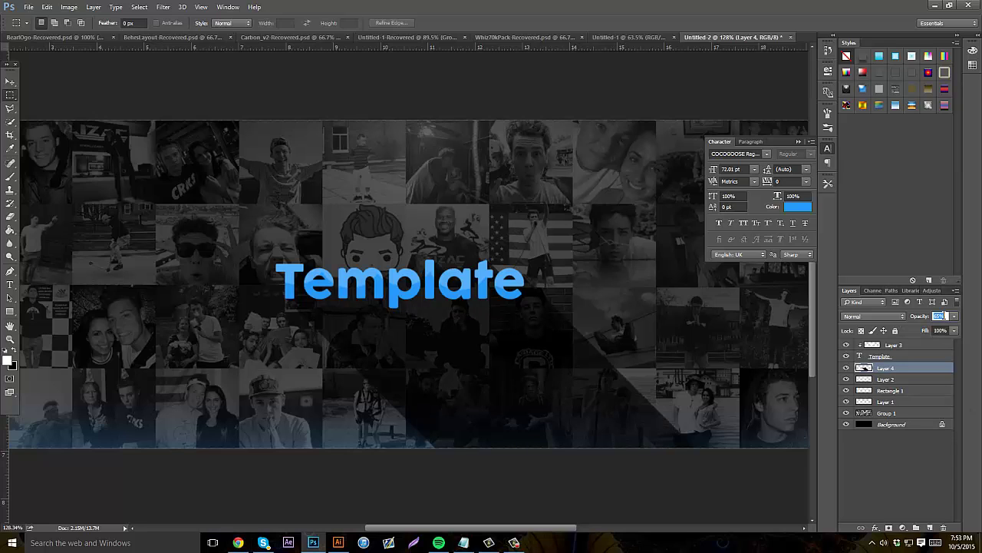
pyautogui.write('70')
# Try to fade the lower end of the long shadow with a 405 px eraser, and undo the stroke.
pyautogui.click(10, 217)
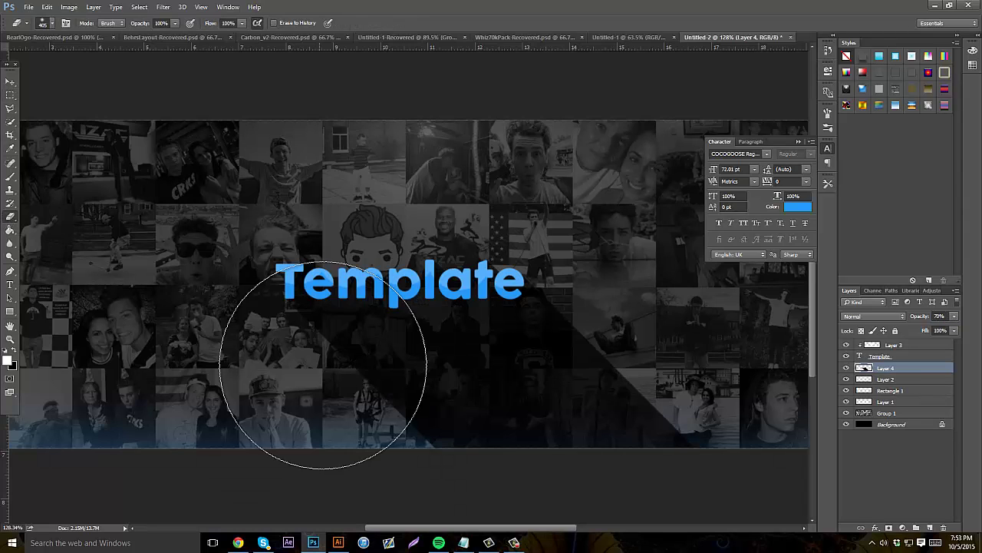
pyautogui.scroll(-2, 88, 66)
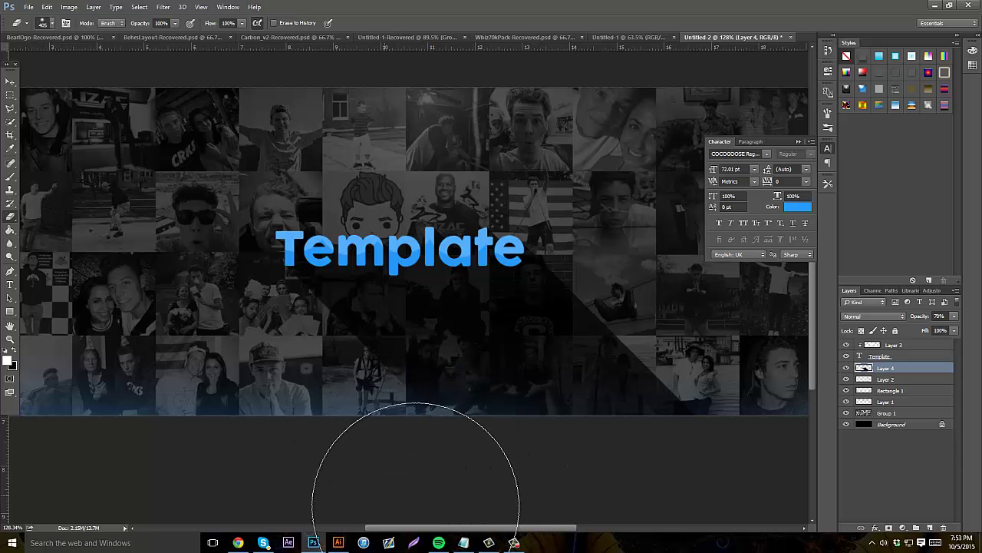
pyautogui.moveTo(564, 537)
pyautogui.mouseDown()
pyautogui.moveTo(606, 511)
pyautogui.moveTo(584, 487)
pyautogui.moveTo(613, 459)
pyautogui.moveTo(674, 439)
pyautogui.moveTo(722, 400)
pyautogui.moveTo(708, 354)
pyautogui.moveTo(709, 283)
pyautogui.moveTo(698, 269)
pyautogui.moveTo(721, 294)
pyautogui.moveTo(714, 323)
pyautogui.moveTo(616, 477)
pyautogui.moveTo(538, 518)
pyautogui.moveTo(308, 450)
pyautogui.moveTo(345, 450)
pyautogui.mouseUp()
pyautogui.hotkey('ctrl', 'z')
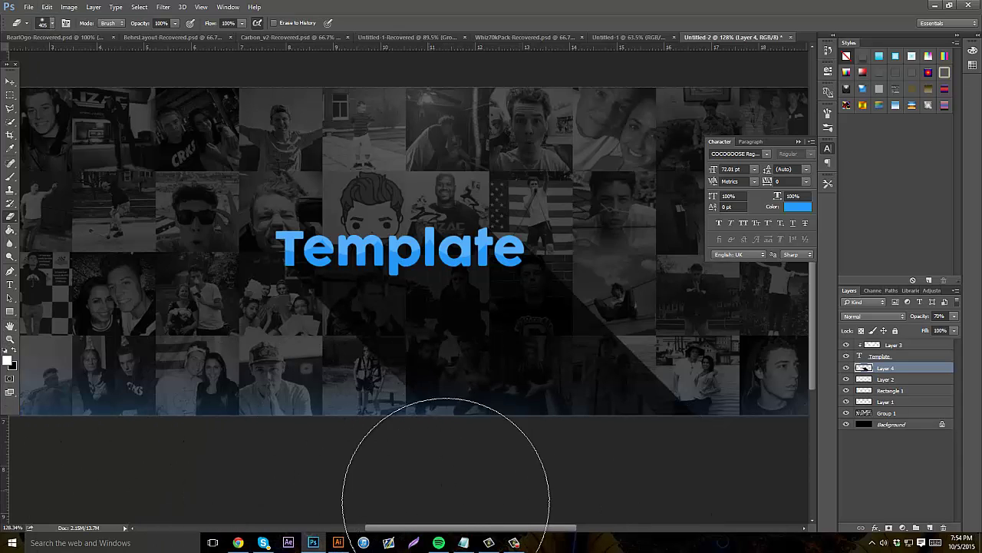
# Fade the lower end of the long shadow with a 405 px eraser stroke.
pyautogui.moveTo(558, 542)
pyautogui.mouseDown()
pyautogui.moveTo(592, 517)
pyautogui.moveTo(587, 446)
pyautogui.moveTo(665, 422)
pyautogui.mouseUp()
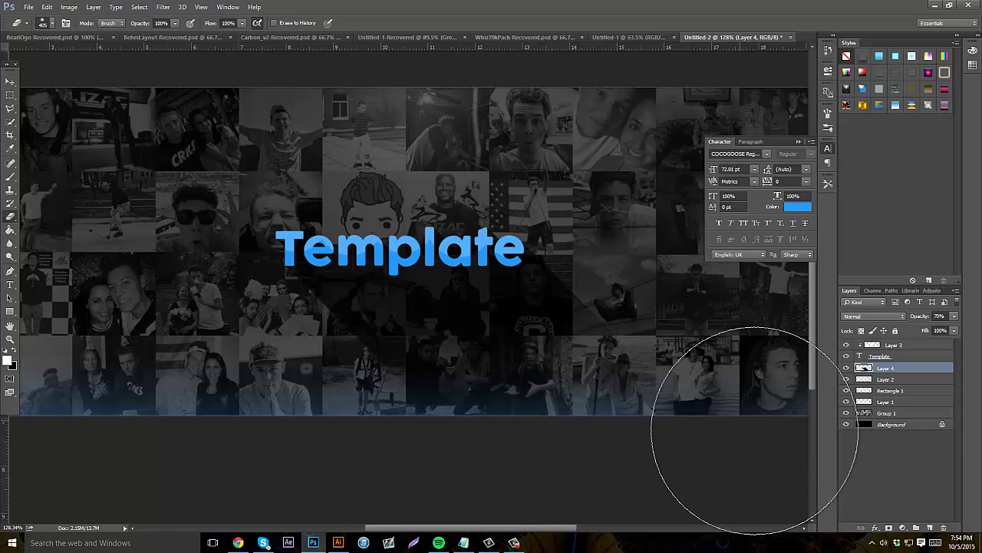
pyautogui.click(10, 340)
pyautogui.moveTo(488, 333); pyautogui.dragTo(419, 340)
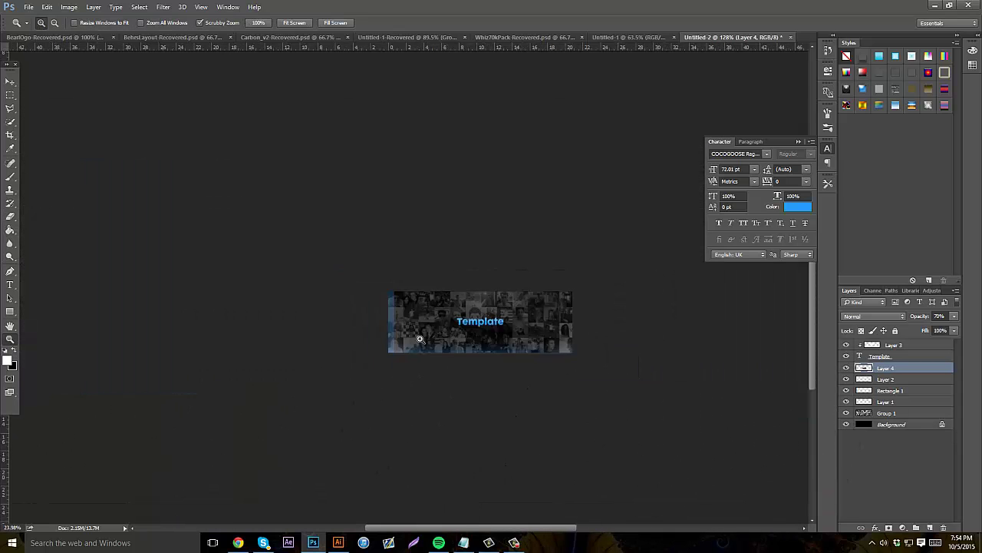
pyautogui.moveTo(408, 300); pyautogui.dragTo(437, 342)
# Compare the Template header with the orange Jzac header in the Untitled-1-Recovered document.
pyautogui.click(240, 542)
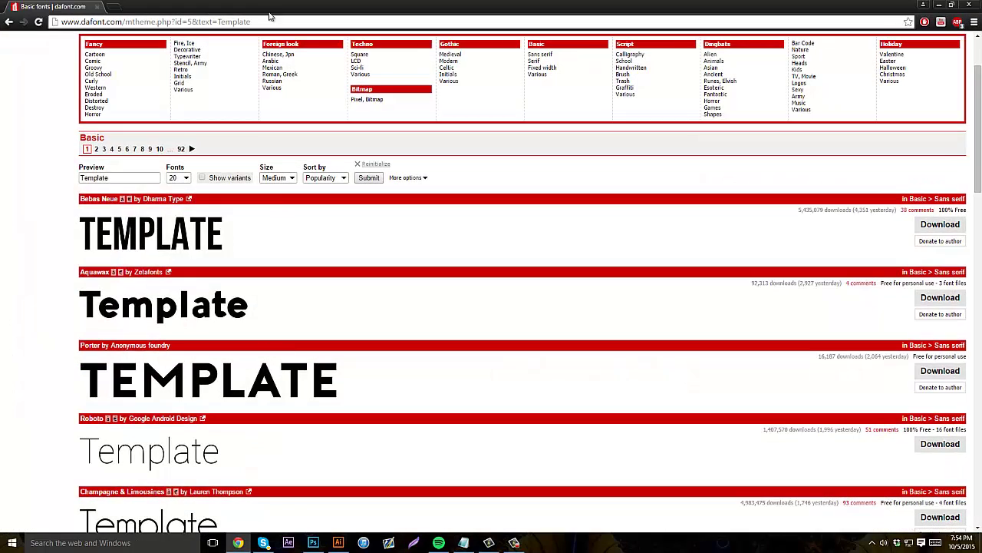
pyautogui.hotkey('alt', 'Tab')
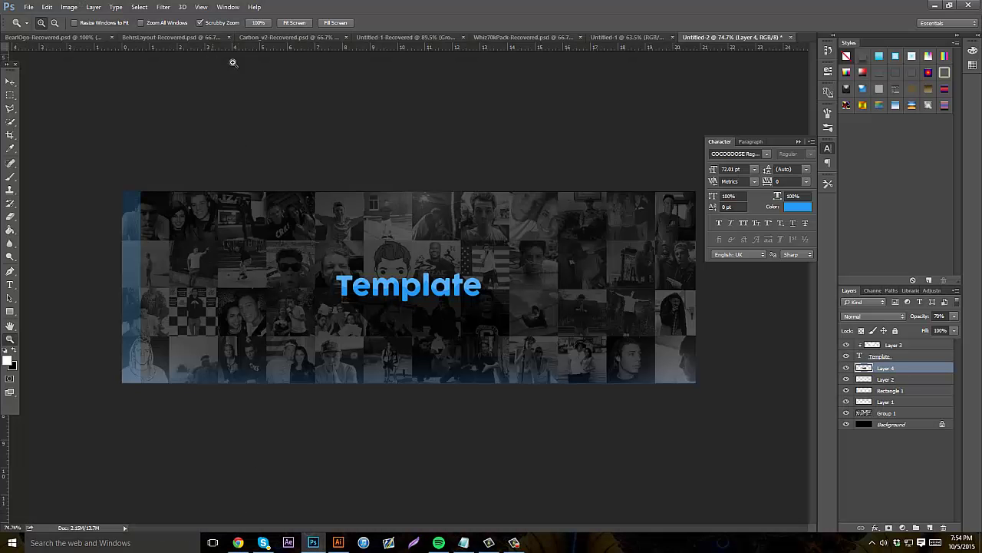
pyautogui.click(409, 37)
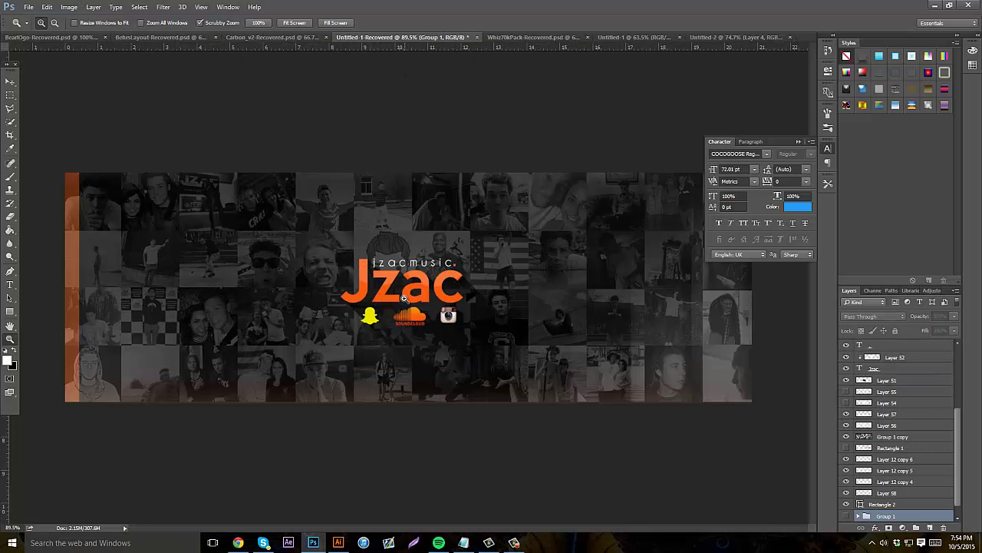
pyautogui.click(708, 36)
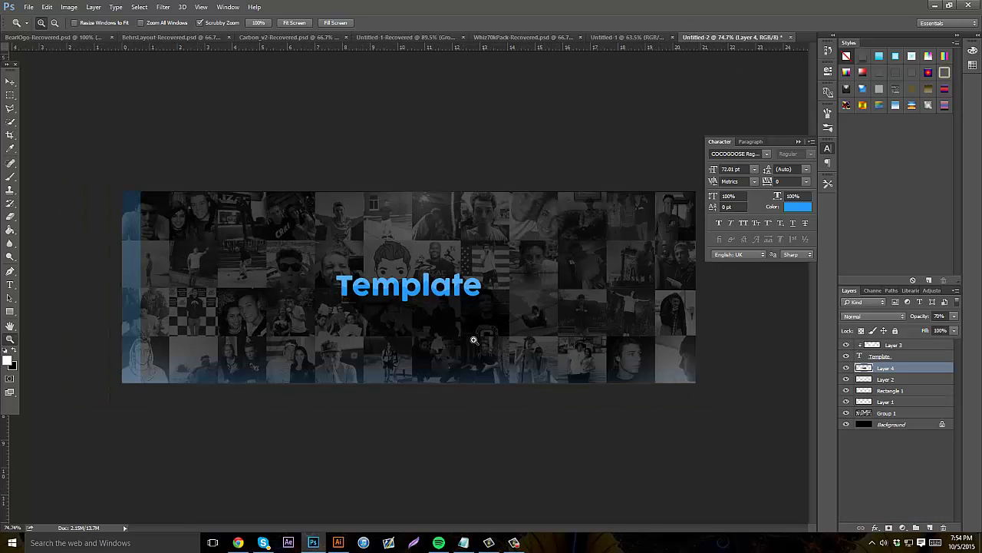
pyautogui.moveTo(450, 335); pyautogui.dragTo(481, 323)
pyautogui.click(10, 217)
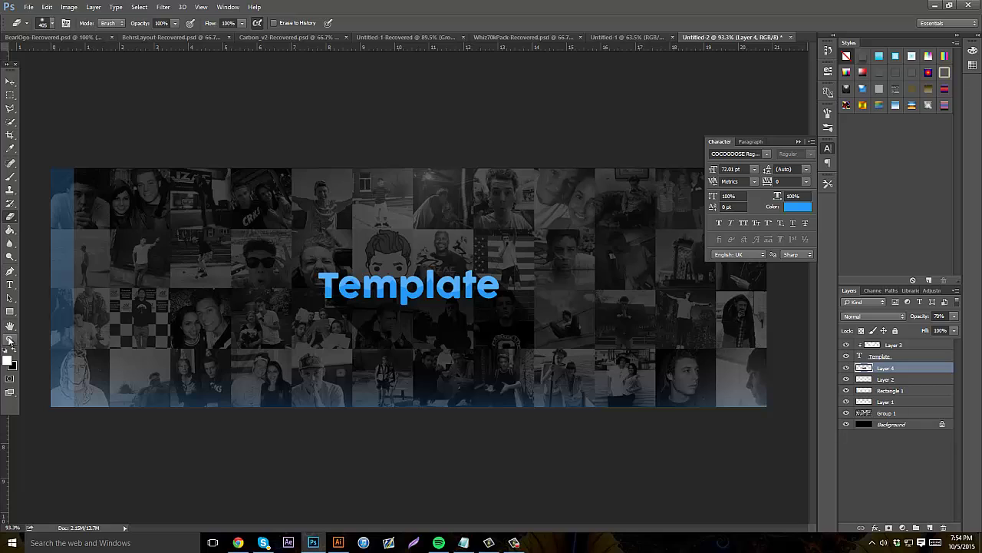
pyautogui.click(10, 340)
pyautogui.click(394, 285)
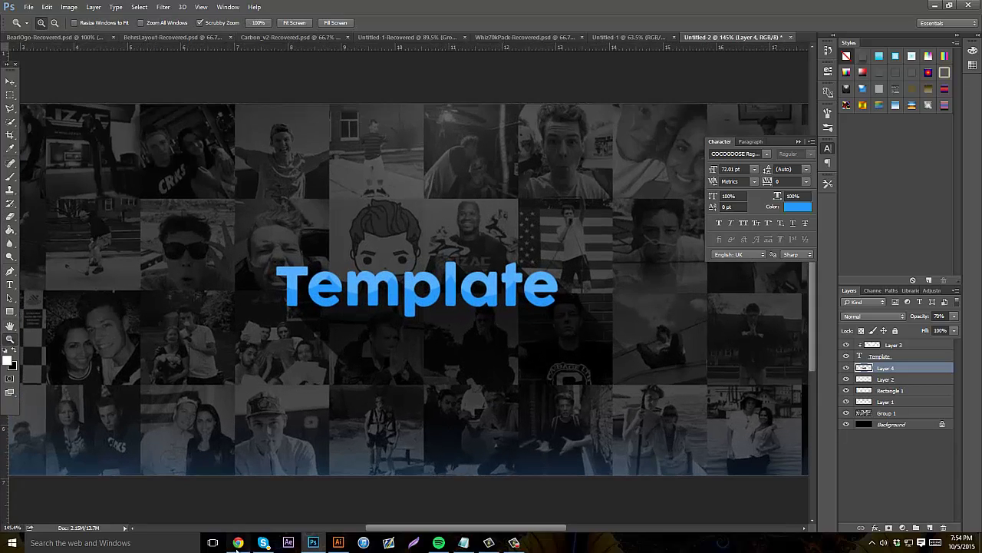
pyautogui.click(238, 543)
pyautogui.click(314, 543)
pyautogui.click(403, 37)
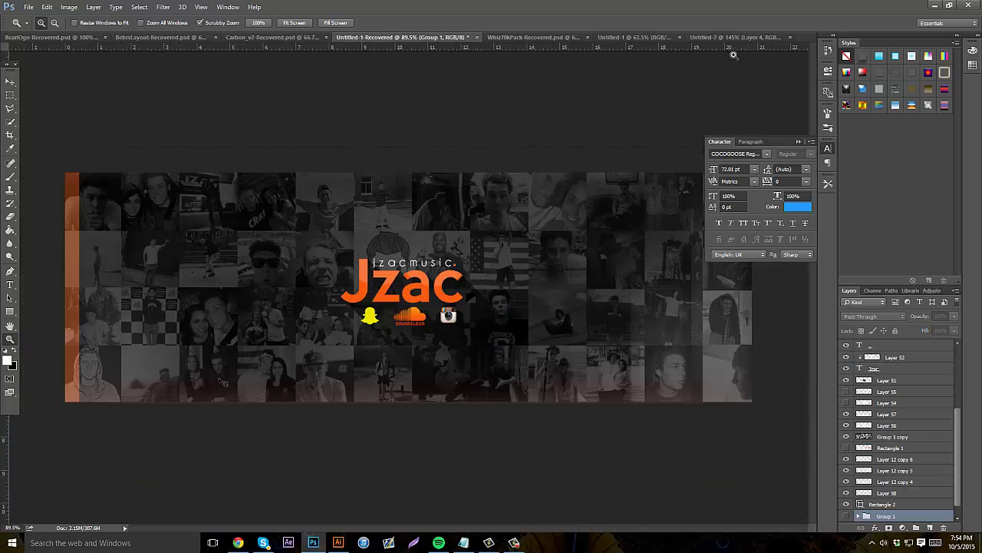
pyautogui.click(721, 38)
pyautogui.click(28, 7)
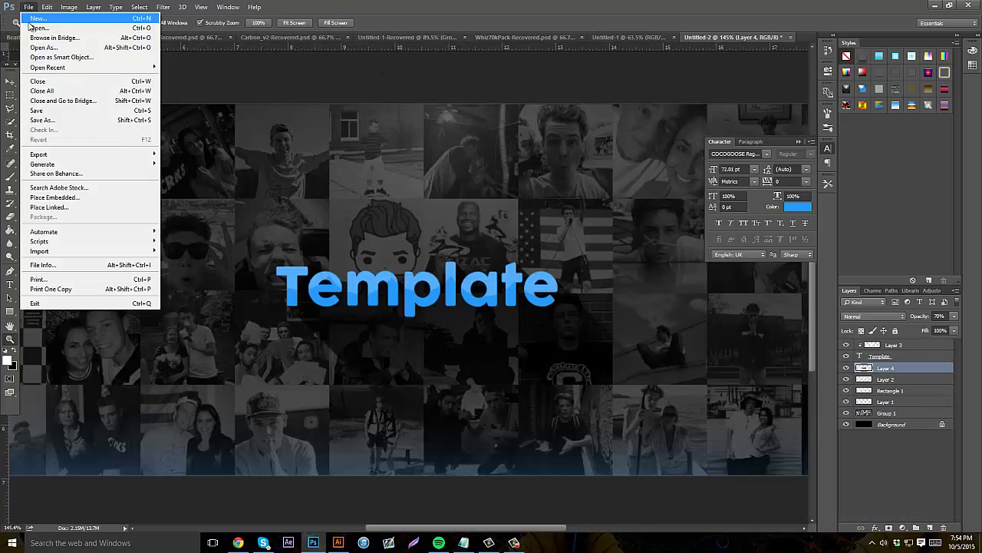
pyautogui.click(32, 23)
pyautogui.write('soc')
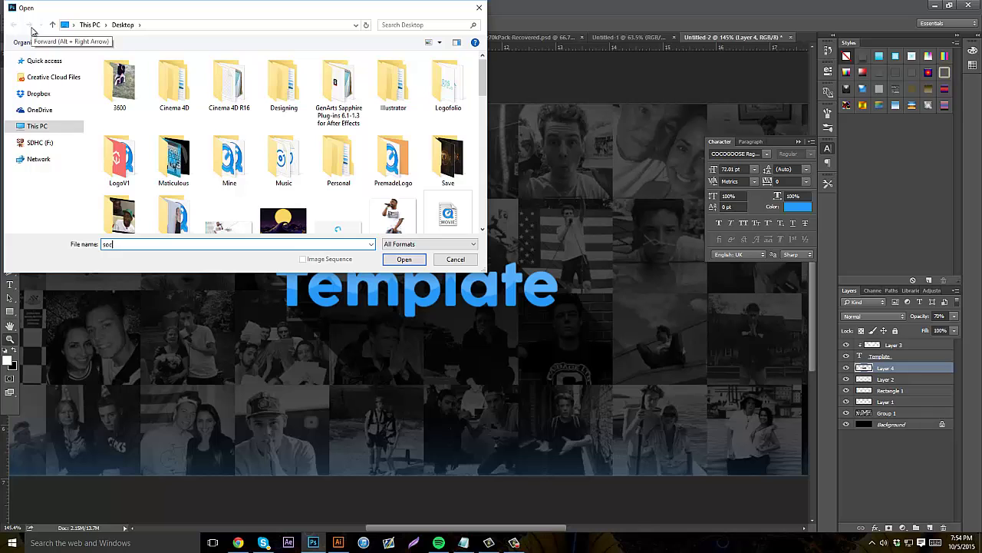
pyautogui.doubleClick(241, 175)
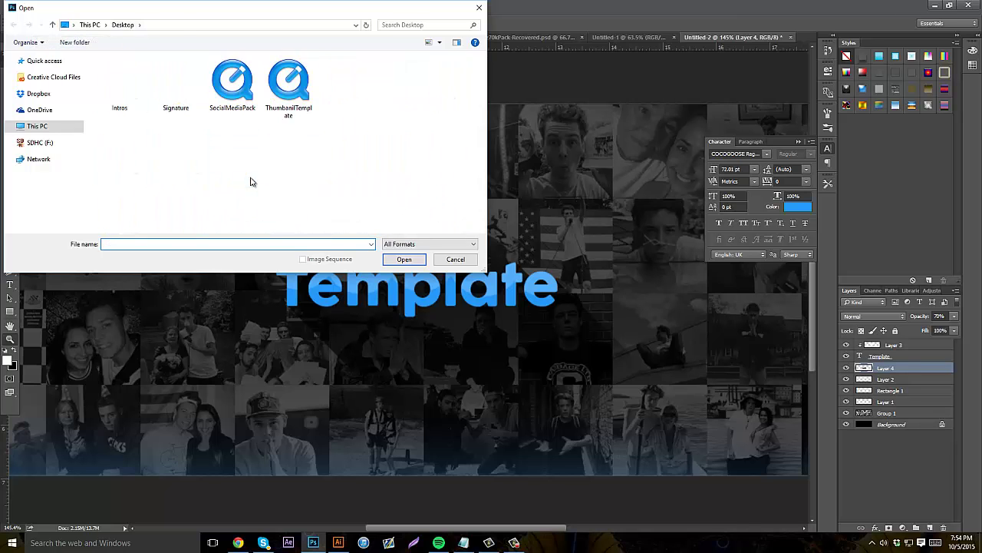
pyautogui.doubleClick(277, 86)
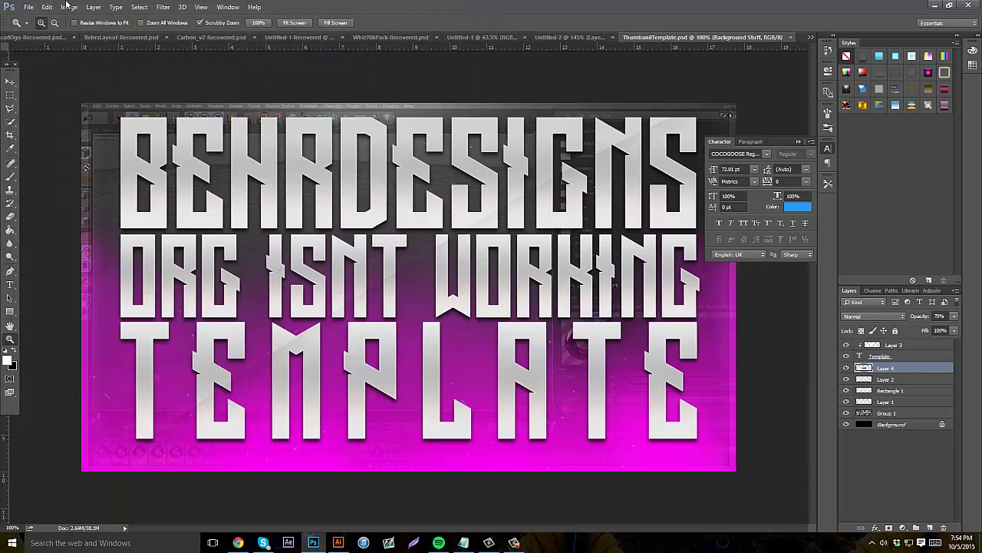
pyautogui.click(791, 37)
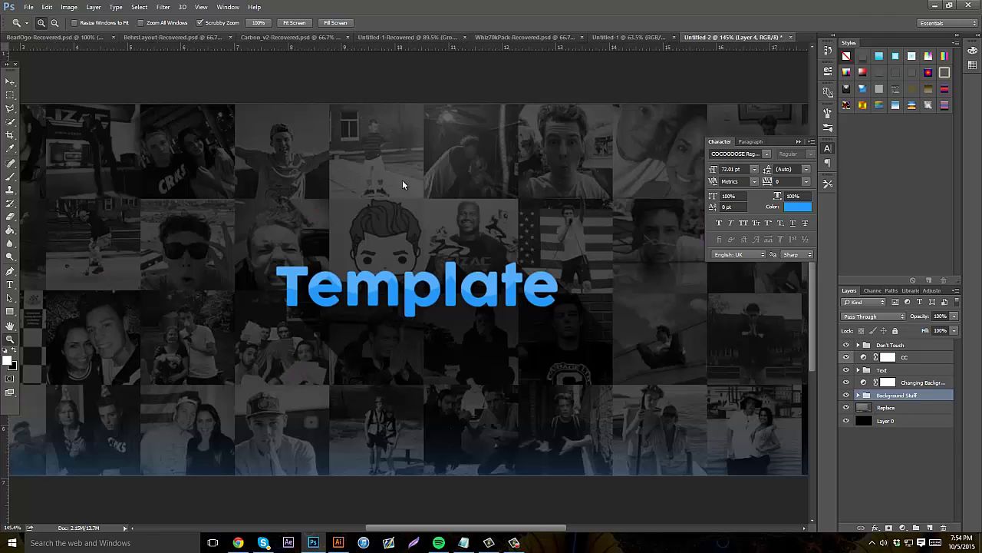
# Open the SocialMediaPack file and expand its Social Icons group.
pyautogui.click(28, 7)
pyautogui.click(32, 23)
pyautogui.doubleClick(231, 81)
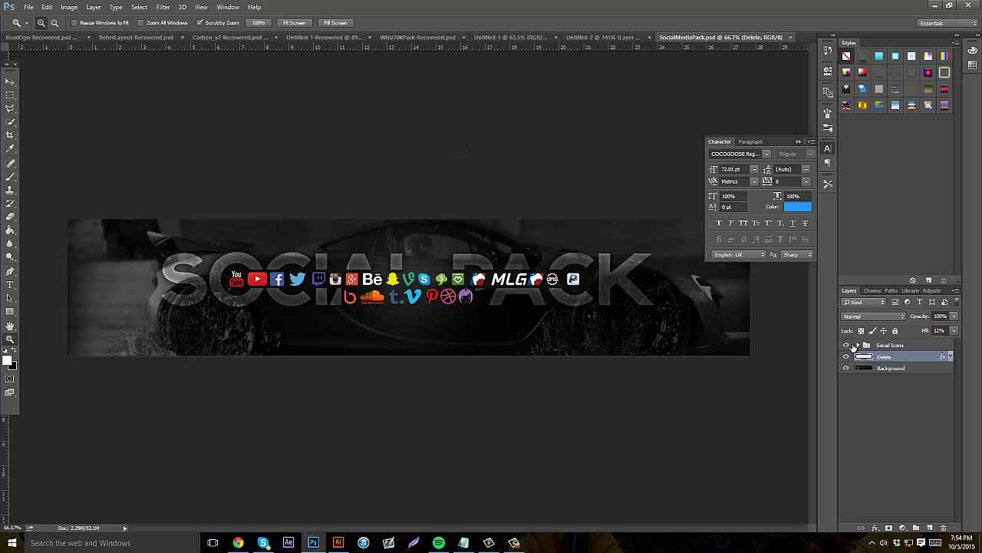
pyautogui.click(847, 345)
pyautogui.click(847, 345)
pyautogui.click(858, 345)
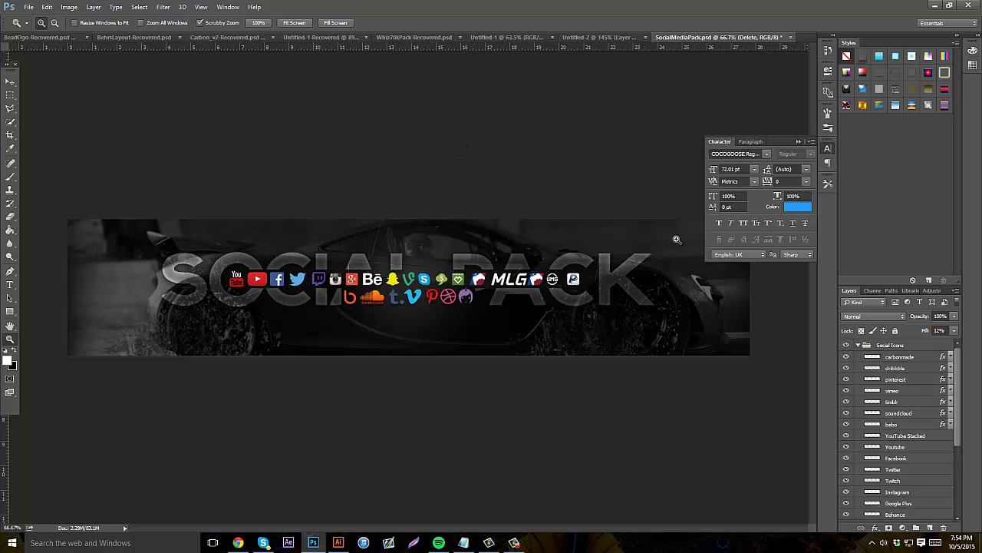
# Copy the Behance icon from the social pack into the Untitled-2 header, below the final "e" of the title.
pyautogui.click(901, 358)
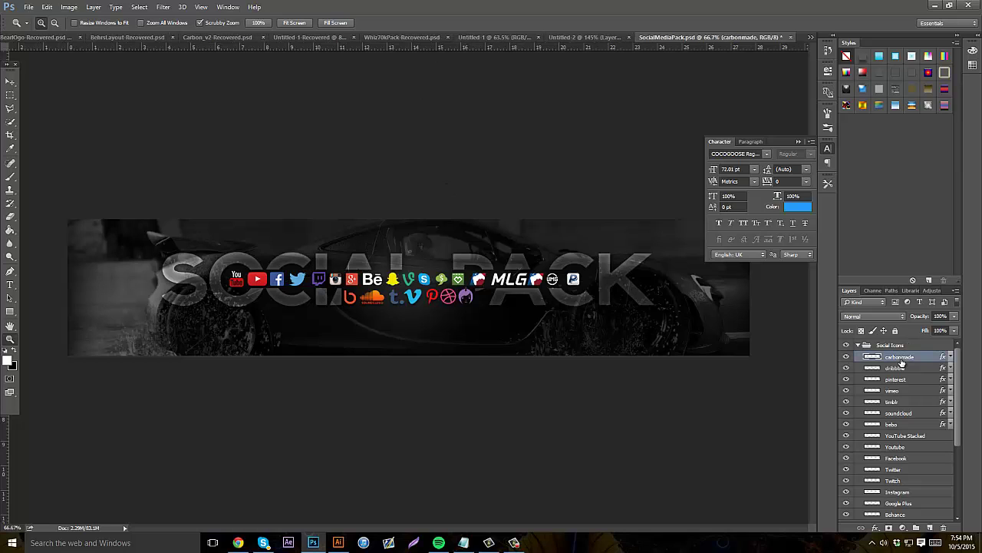
pyautogui.click(898, 368)
pyautogui.scroll(-3, 898, 368)
pyautogui.click(898, 369)
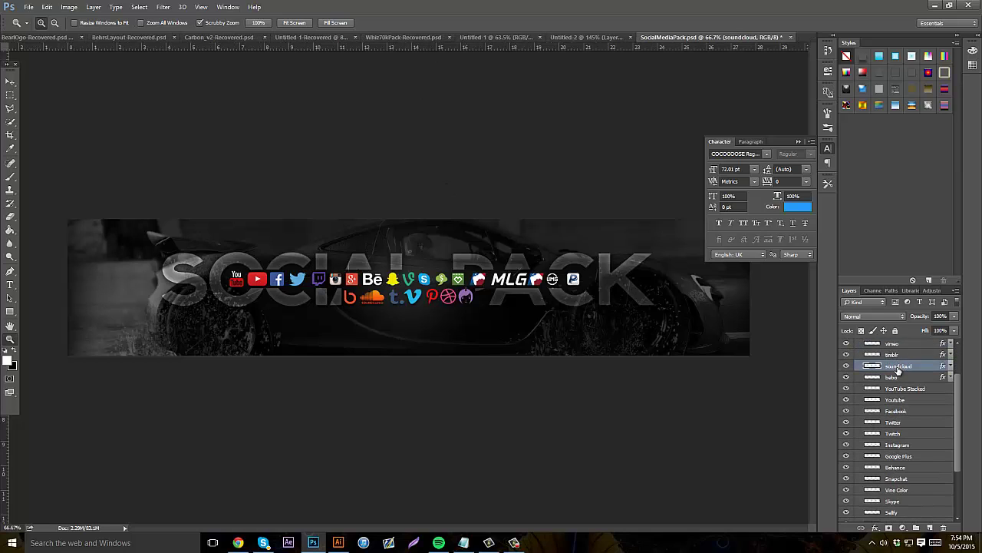
pyautogui.scroll(-2, 901, 376)
pyautogui.scroll(-1, 904, 379)
pyautogui.click(894, 433)
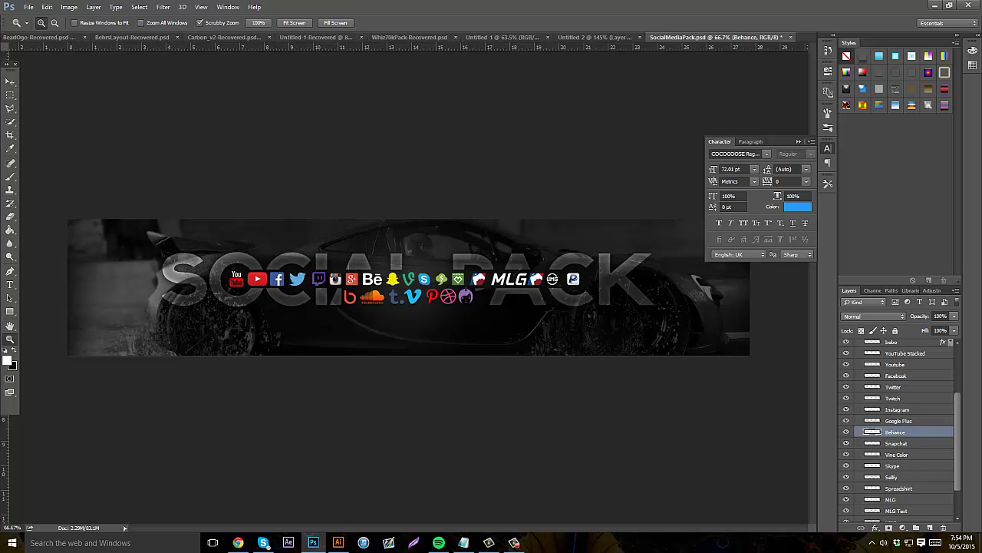
pyautogui.click(10, 82)
pyautogui.moveTo(392, 211); pyautogui.dragTo(418, 264)
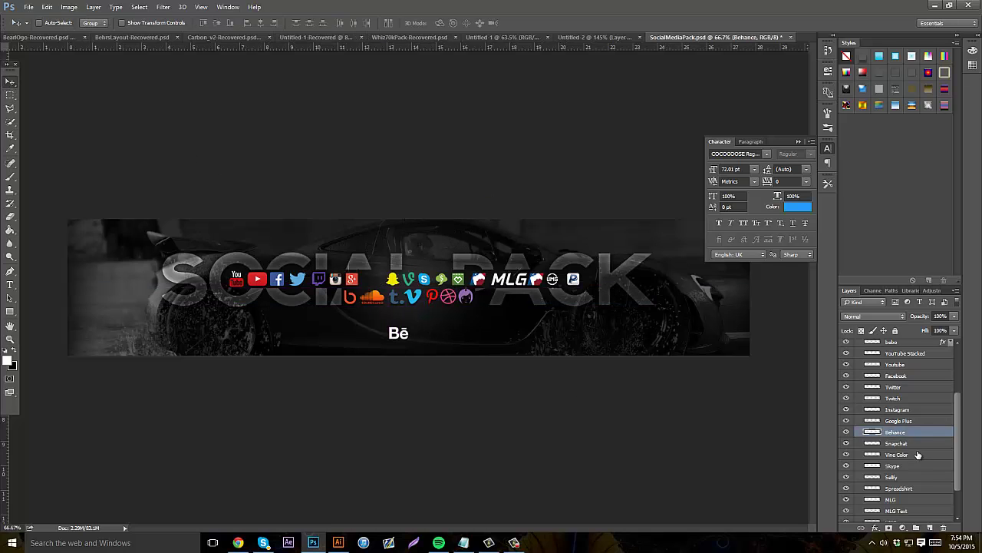
pyautogui.moveTo(319, 256); pyautogui.dragTo(398, 212)
pyautogui.moveTo(481, 230); pyautogui.dragTo(413, 246)
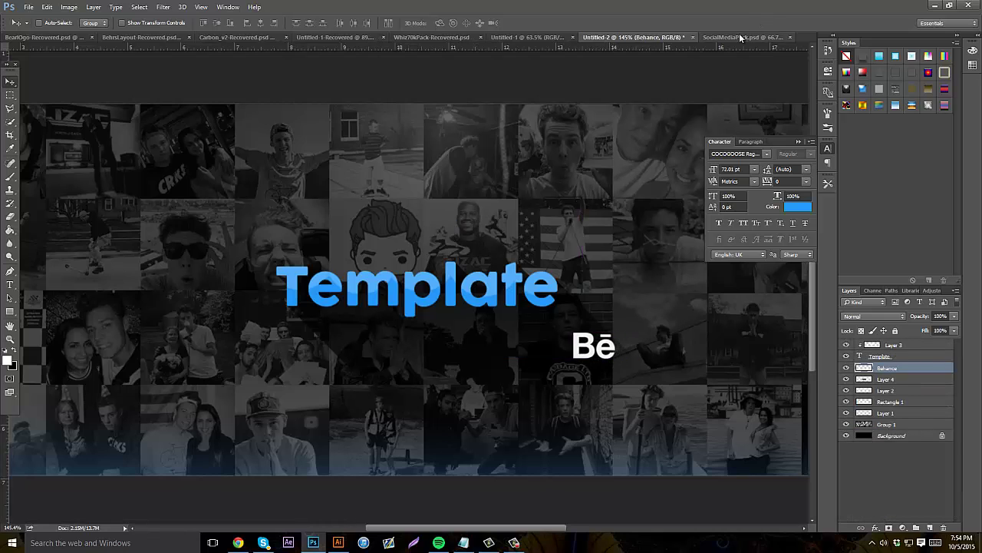
# Copy the Instagram icon from the social pack into the header, directly left of the Behance icon.
pyautogui.click(741, 39)
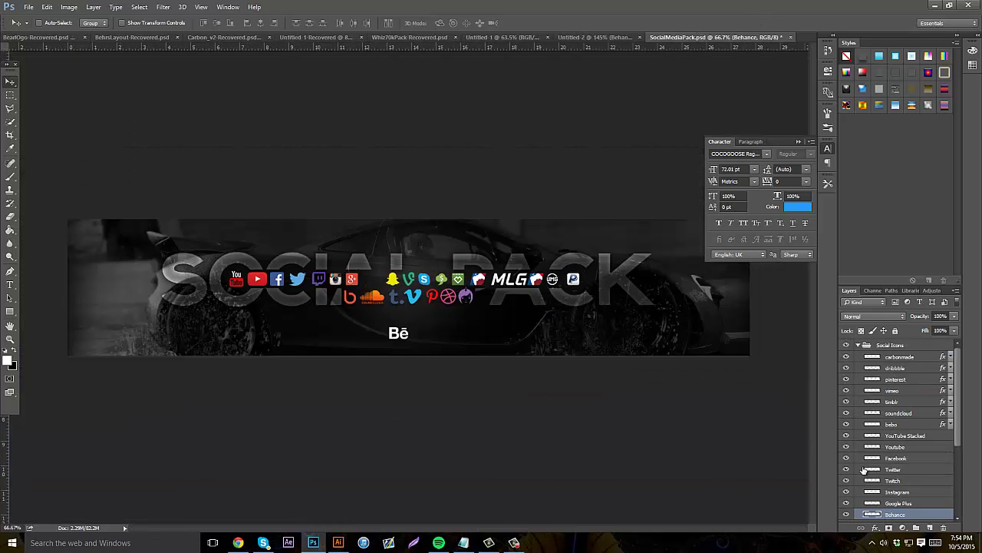
pyautogui.scroll(-3, 863, 470)
pyautogui.click(896, 421)
pyautogui.moveTo(335, 279); pyautogui.dragTo(544, 346)
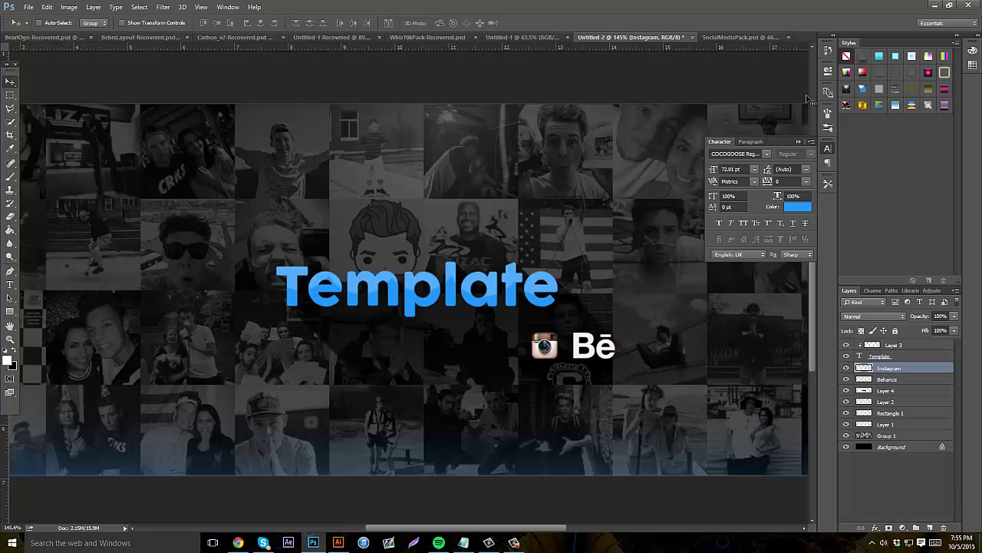
# Copy the Sellfy and Twitter icons from the social pack into the header, lined up to the right of the Behance icon.
pyautogui.click(738, 37)
pyautogui.scroll(-5, 905, 460)
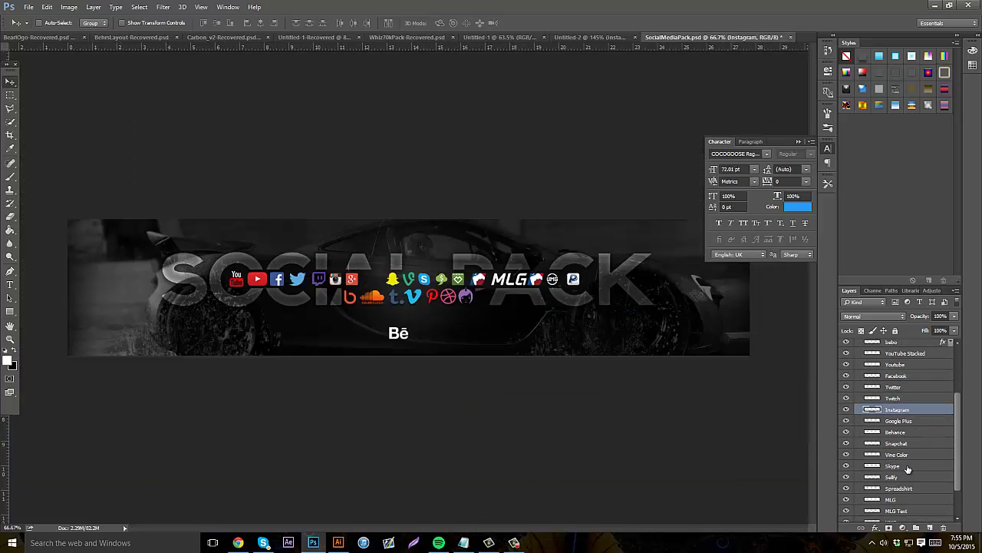
pyautogui.scroll(-2, 903, 468)
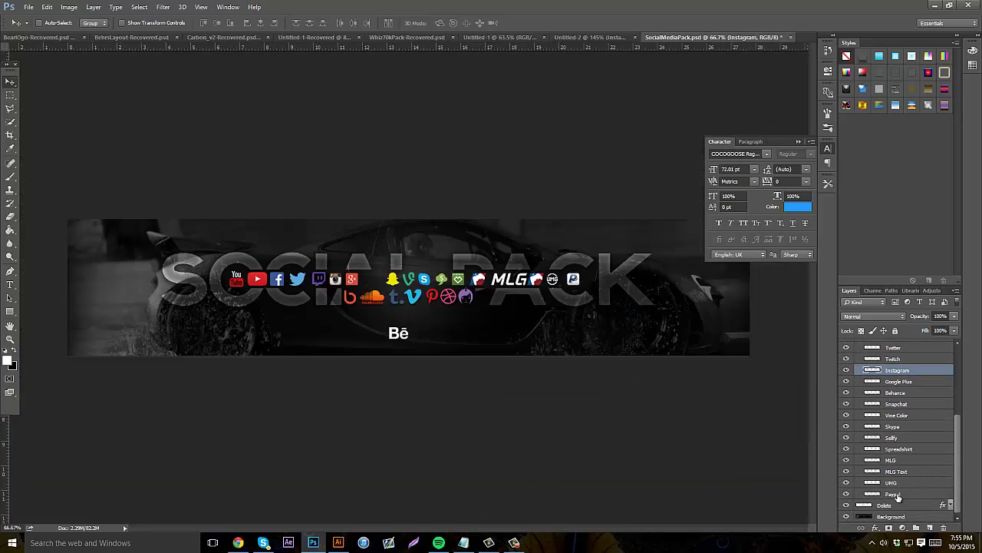
pyautogui.click(900, 429)
pyautogui.click(893, 439)
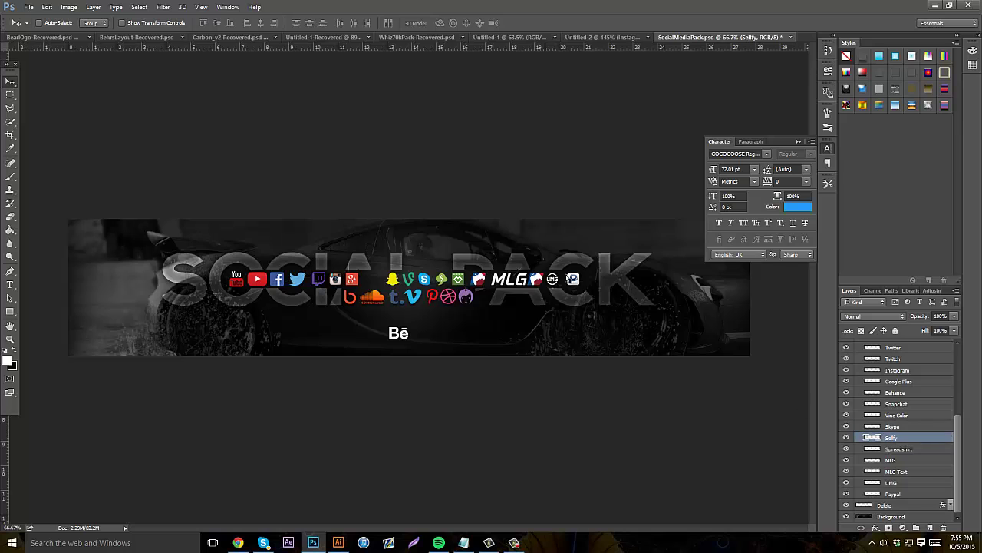
pyautogui.moveTo(549, 288); pyautogui.dragTo(636, 374)
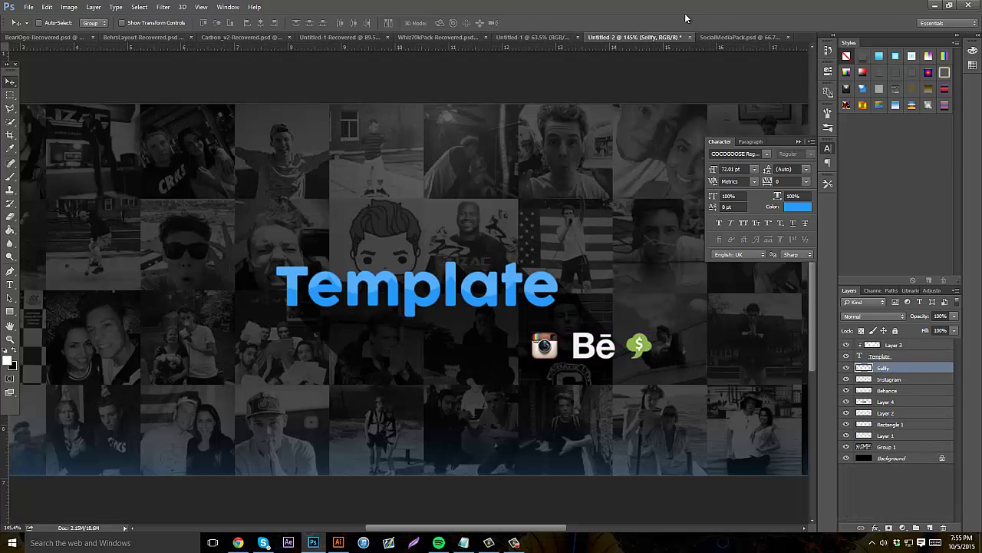
pyautogui.click(729, 37)
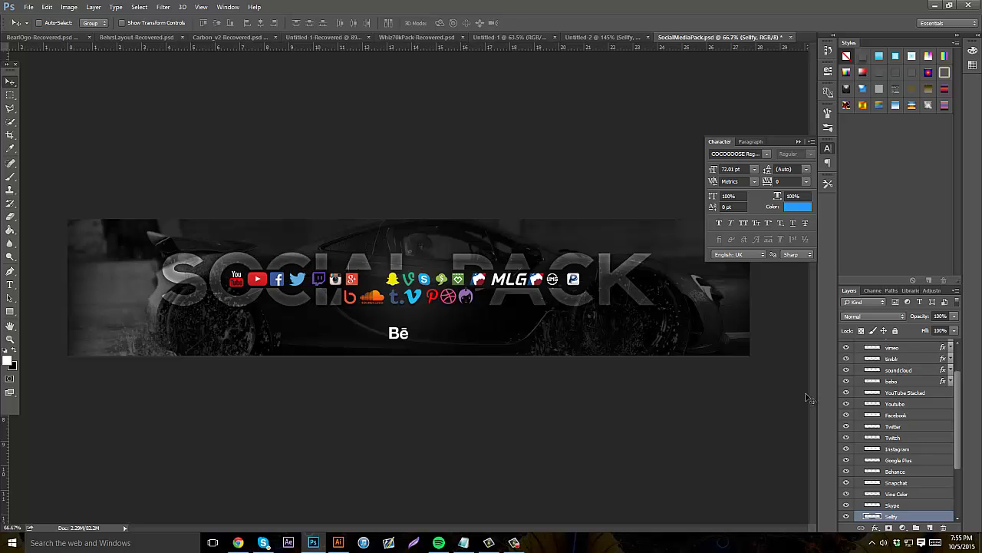
pyautogui.moveTo(893, 426); pyautogui.dragTo(630, 305)
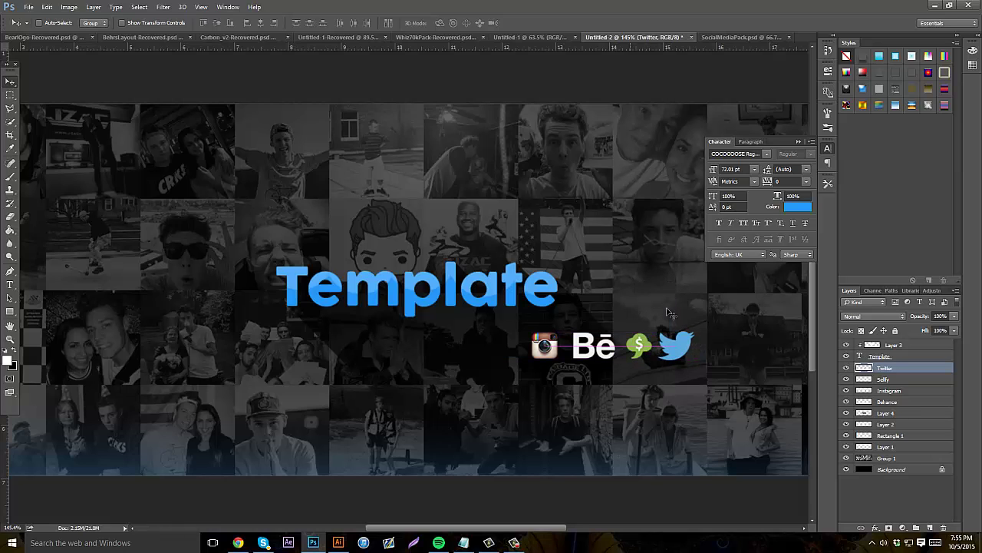
# Select the four social icon layers, scale them down together and place them beneath the first letters of the "Template" title.
pyautogui.keyDown('shift'); pyautogui.click(888, 402); pyautogui.keyUp('shift')
pyautogui.moveTo(690, 337); pyautogui.dragTo(414, 301)
pyautogui.hotkey('ctrl', 't')
pyautogui.press('Return')
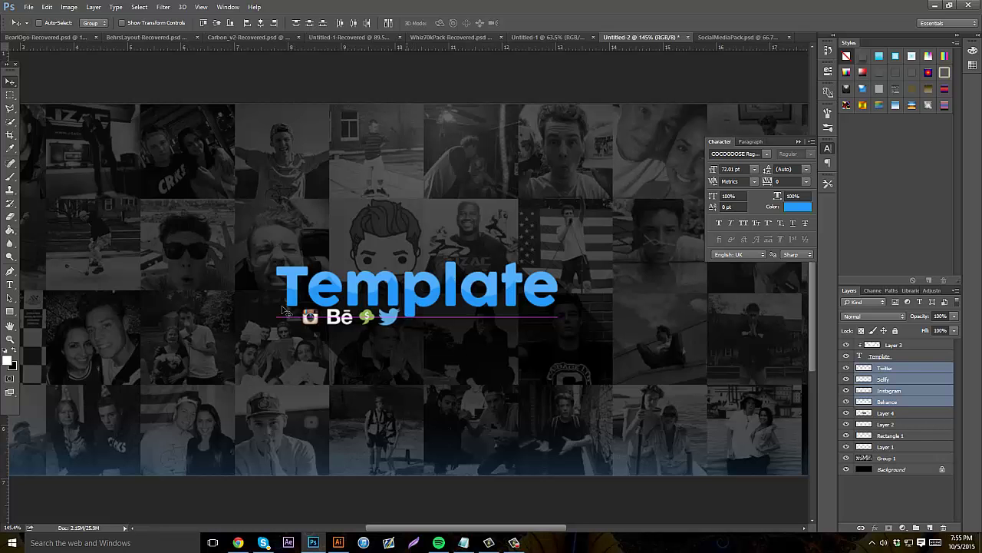
# Try the row of social icons further right, beneath the "plat" letters of the title.
pyautogui.click(10, 338)
pyautogui.moveTo(311, 296); pyautogui.dragTo(484, 295)
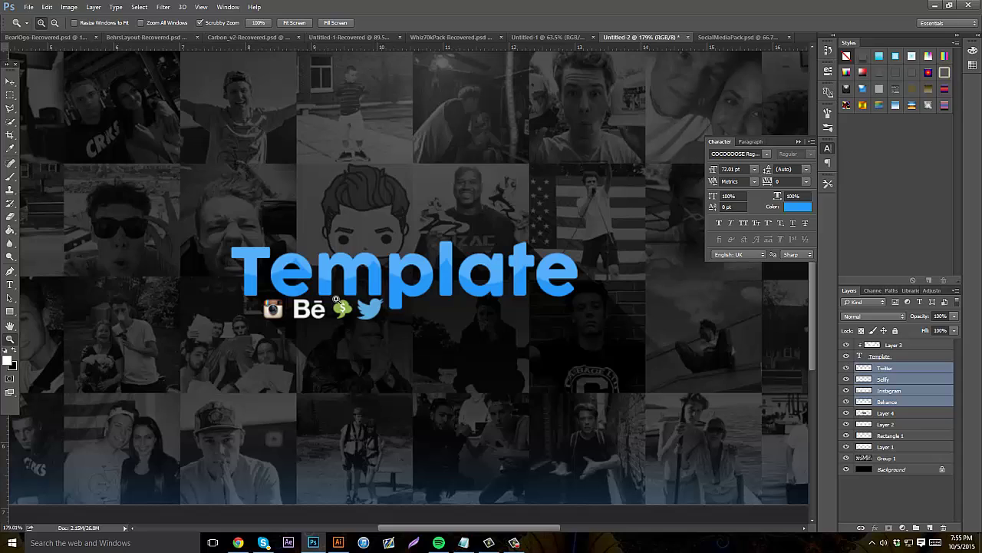
pyautogui.click(10, 81)
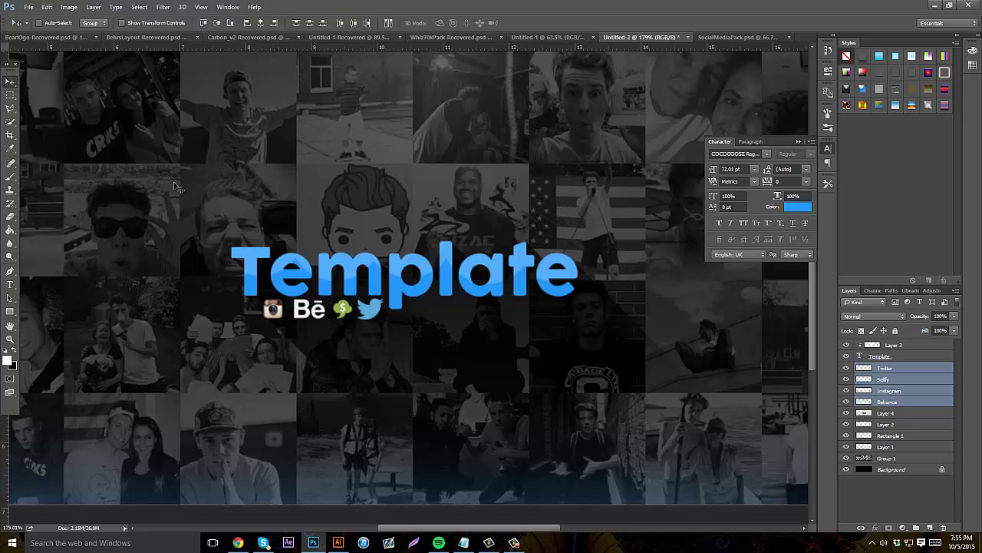
pyautogui.moveTo(332, 281); pyautogui.dragTo(476, 286)
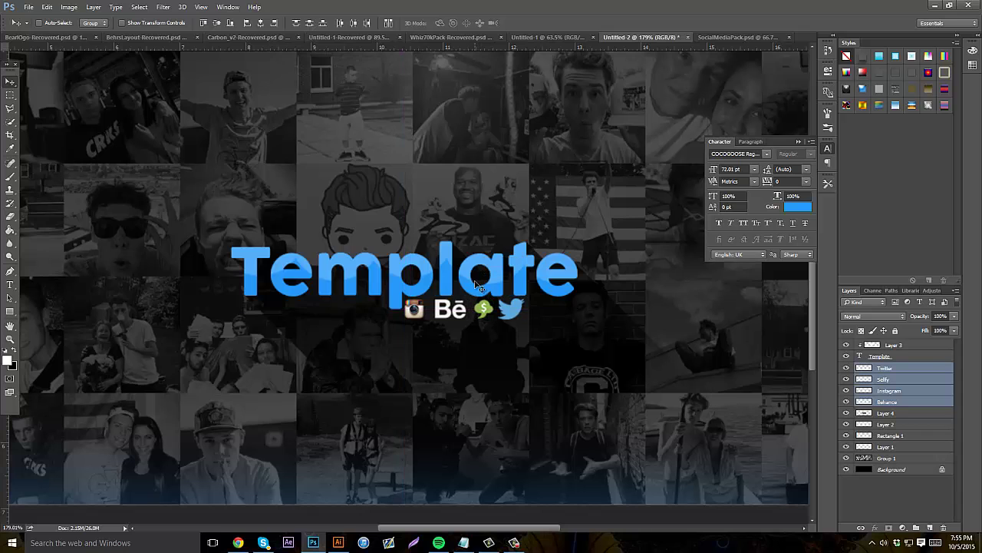
# Move the row of social icons back left, close beneath the "em" letters and beside the stem of the "p".
pyautogui.click(12, 340)
pyautogui.moveTo(559, 313); pyautogui.dragTo(595, 280)
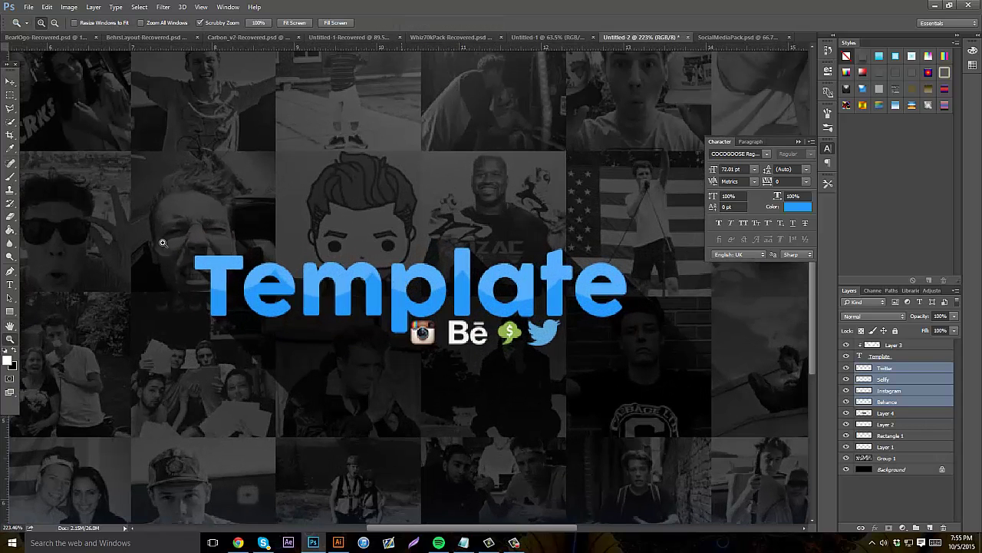
pyautogui.click(10, 82)
pyautogui.moveTo(482, 261); pyautogui.dragTo(315, 262)
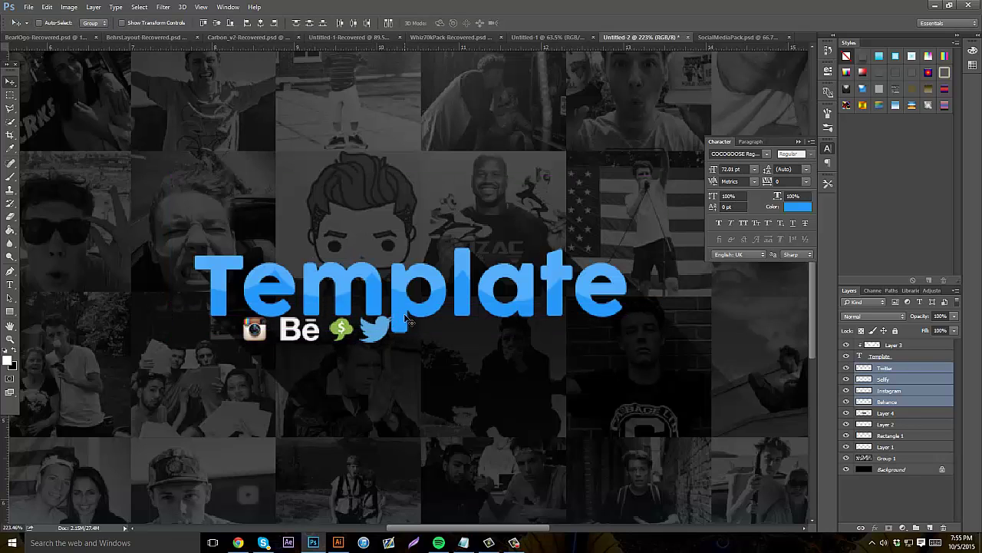
# Nudge the row of social icons slightly left and down, and add an empty layer directly below the icon layers.
pyautogui.moveTo(353, 316); pyautogui.dragTo(342, 315)
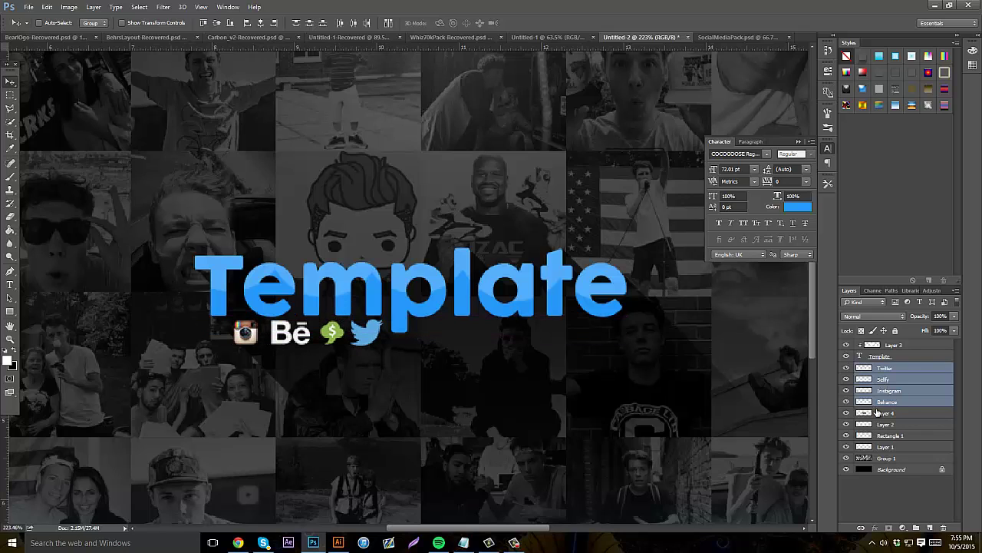
pyautogui.click(877, 413)
pyautogui.click(927, 528)
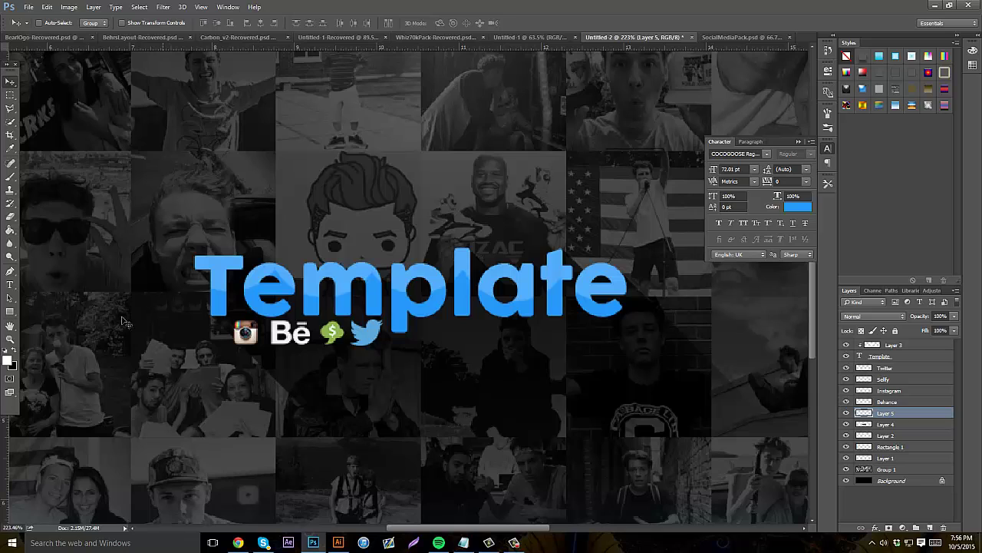
# Outline a diagonal long-shadow area running down-right from the social icons with the Polygonal Lasso and fill it with black.
pyautogui.press('l')
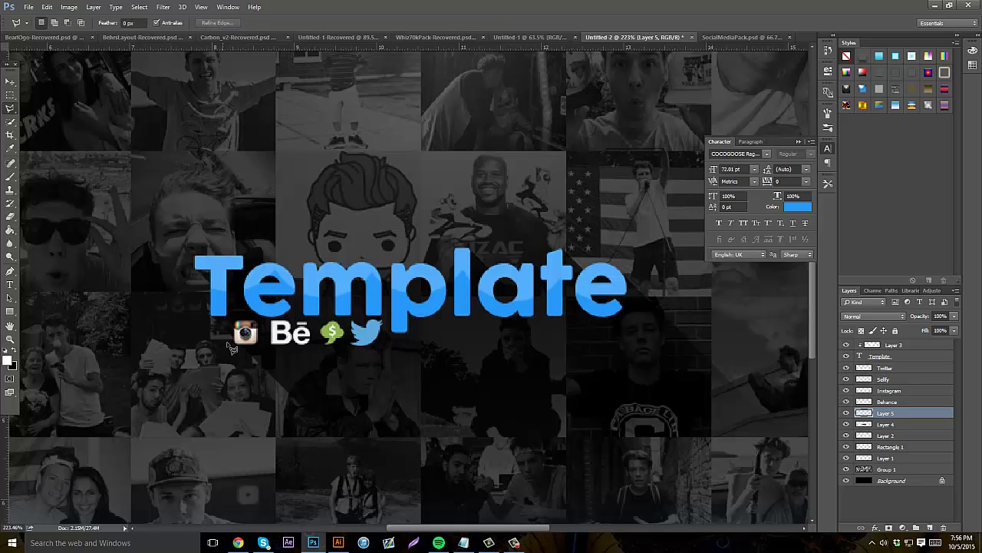
pyautogui.click(234, 343)
pyautogui.click(236, 342)
pyautogui.rightClick(302, 361)
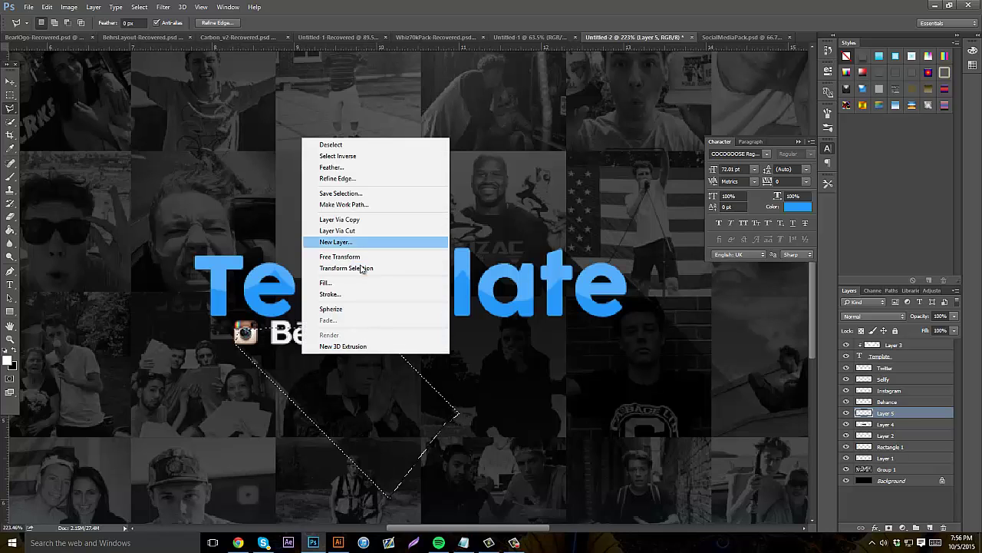
pyautogui.click(369, 281)
pyautogui.click(569, 164)
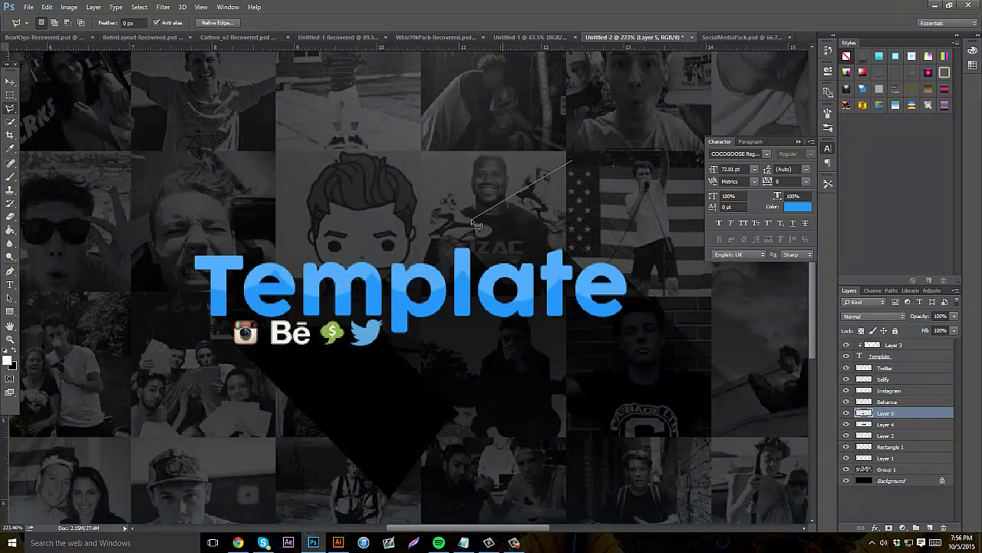
# Extend the icons' long shadow with a black-filled lasso area running down-right from the Twitter icon, and clear the selection.
pyautogui.doubleClick(506, 226)
pyautogui.click(399, 207)
pyautogui.click(380, 393)
pyautogui.rightClick(399, 385)
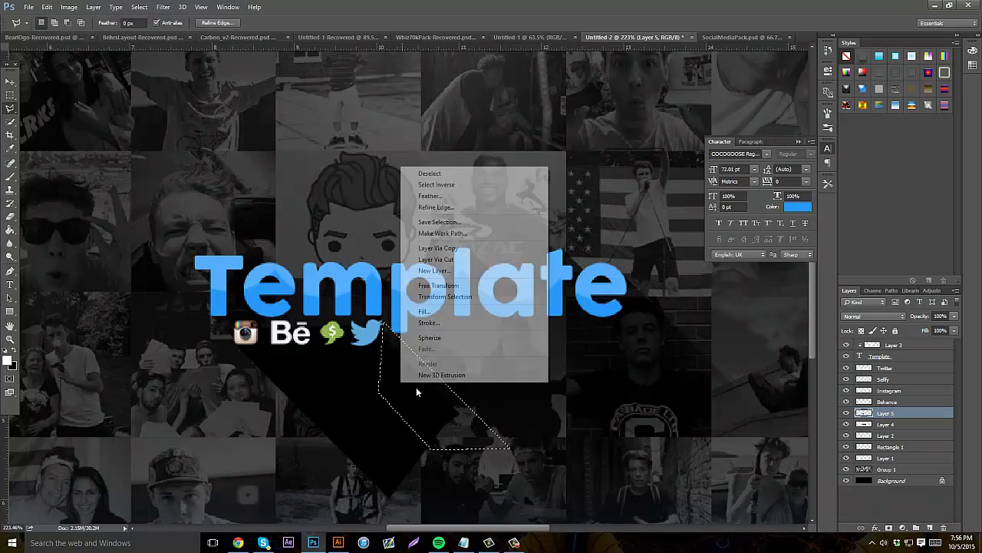
pyautogui.click(417, 282)
pyautogui.click(571, 164)
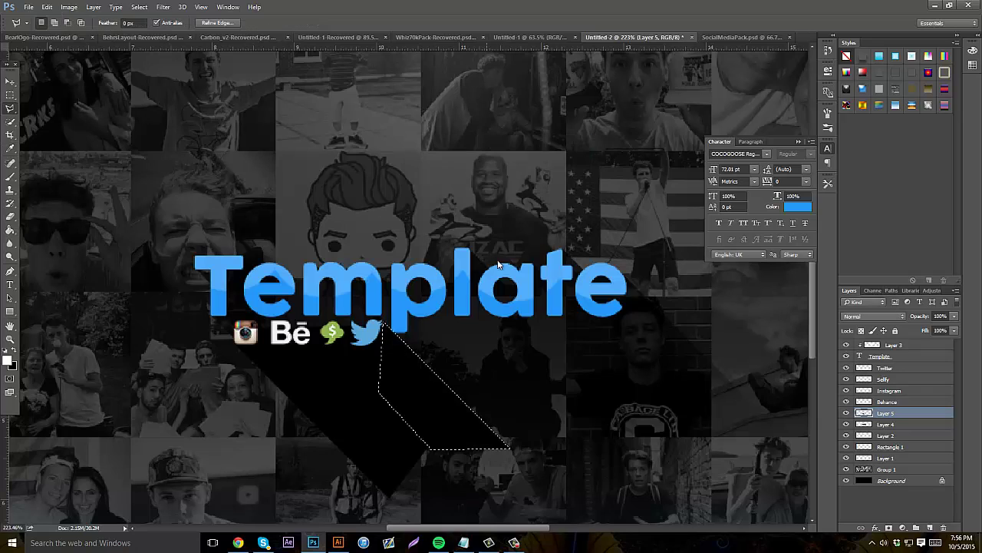
pyautogui.hotkey('ctrl', 'd')
# Lower the icon shadow layer's opacity to 27% and fade the shadow's lower end with the Eraser at brush size 108.
pyautogui.moveTo(943, 329); pyautogui.dragTo(907, 330)
pyautogui.scroll(-2, 399, 293)
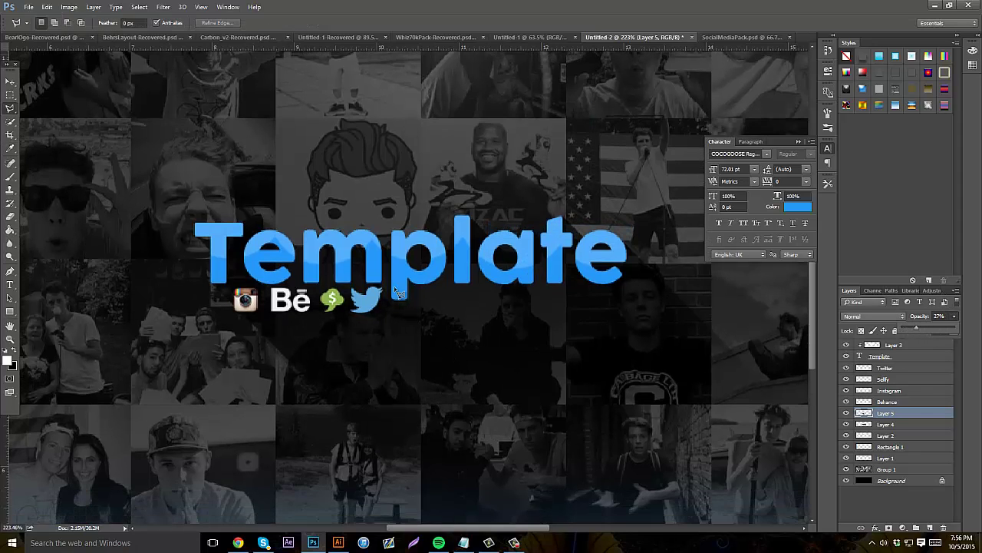
pyautogui.click(11, 217)
pyautogui.click(11, 218)
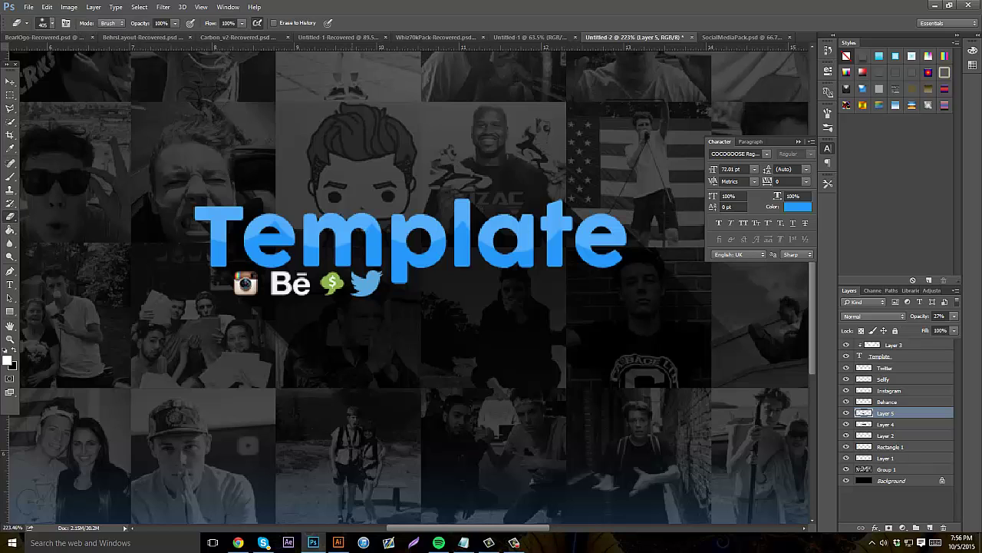
pyautogui.click(48, 23)
pyautogui.click(383, 434)
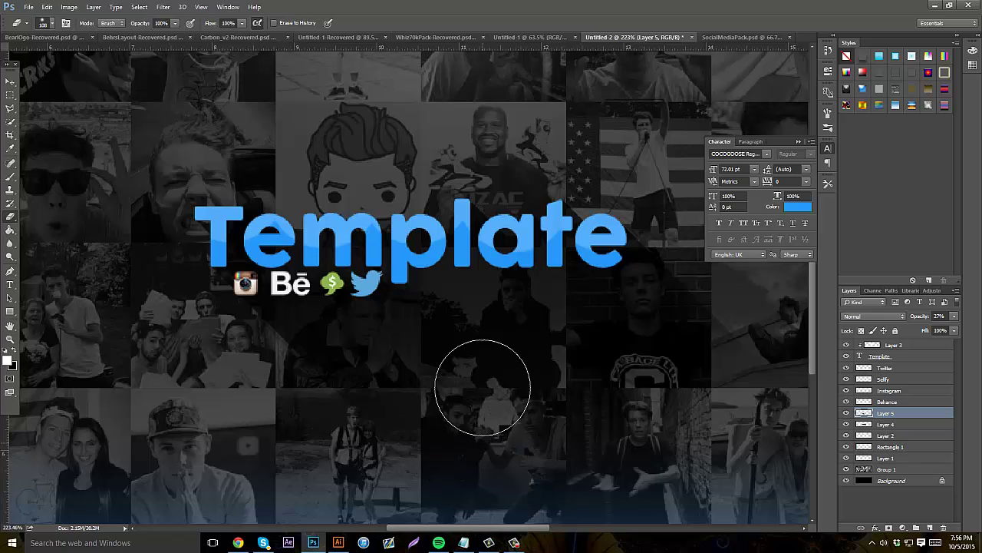
# Try stronger opacities for the icon shadow layer and settle it at 47%.
pyautogui.moveTo(956, 318); pyautogui.dragTo(934, 330)
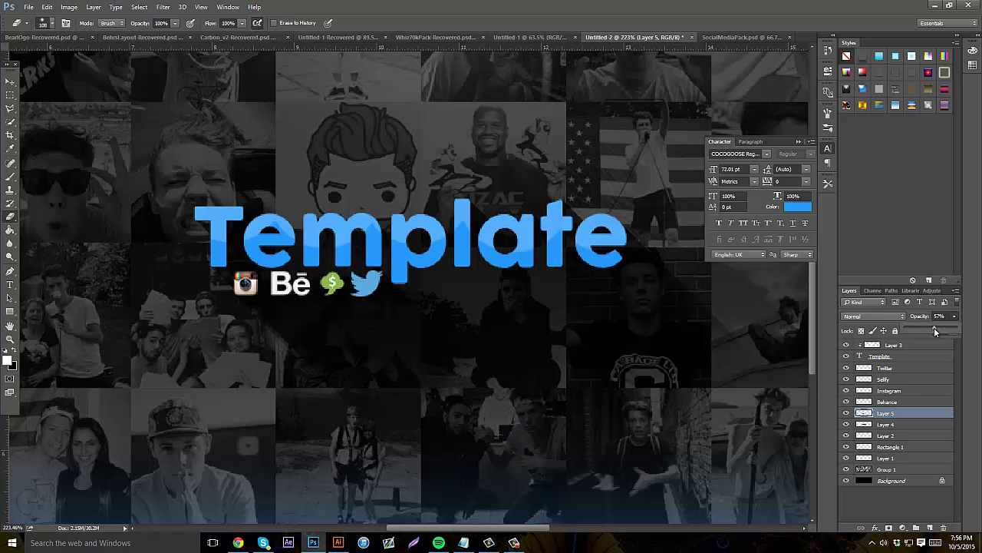
pyautogui.click(10, 339)
pyautogui.moveTo(421, 330); pyautogui.dragTo(394, 318)
pyautogui.scroll(-2, 452, 306)
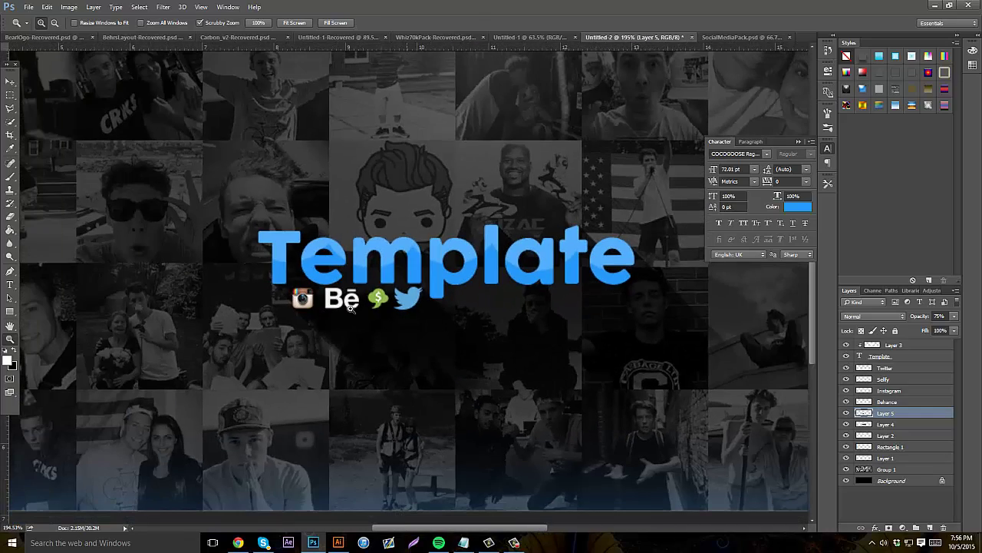
pyautogui.scroll(-4, 524, 282)
pyautogui.scroll(3, 442, 286)
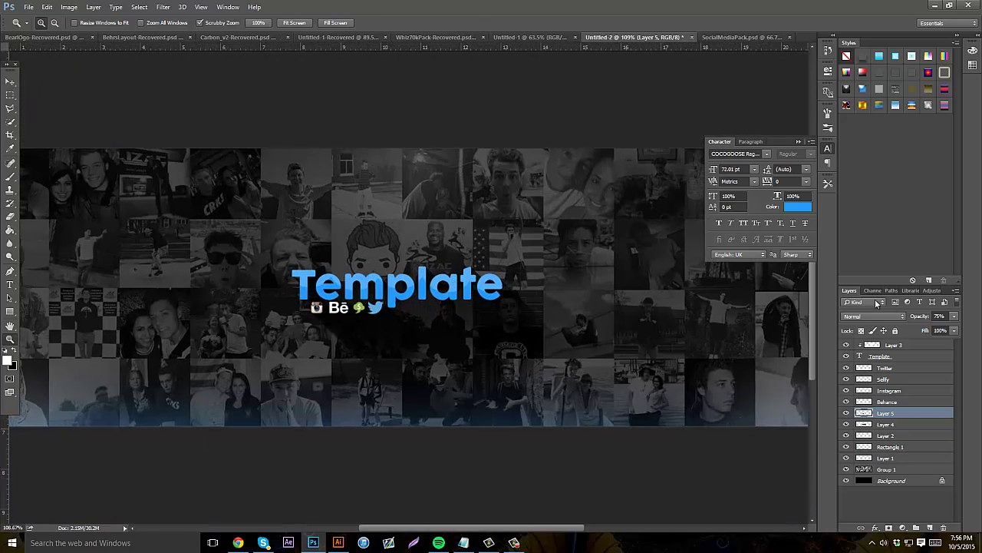
pyautogui.moveTo(954, 316); pyautogui.dragTo(929, 327)
pyautogui.scroll(2, 433, 315)
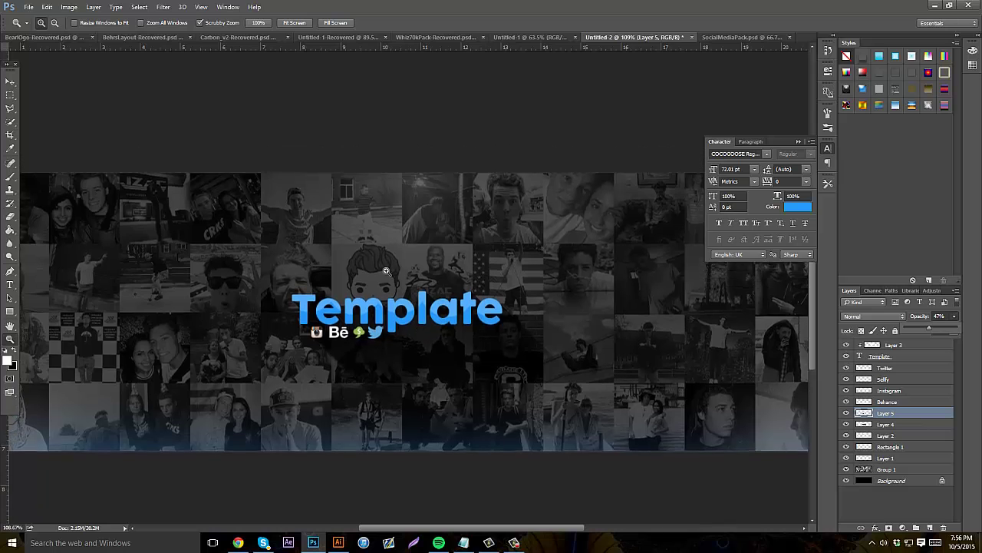
# Add the text "BehrDesign's" in COCOGOOSE Regular at 72.01 pt and position it above the "Template" title.
pyautogui.scroll(-2, 433, 307)
pyautogui.moveTo(396, 288); pyautogui.dragTo(554, 270)
pyautogui.scroll(2, 615, 255)
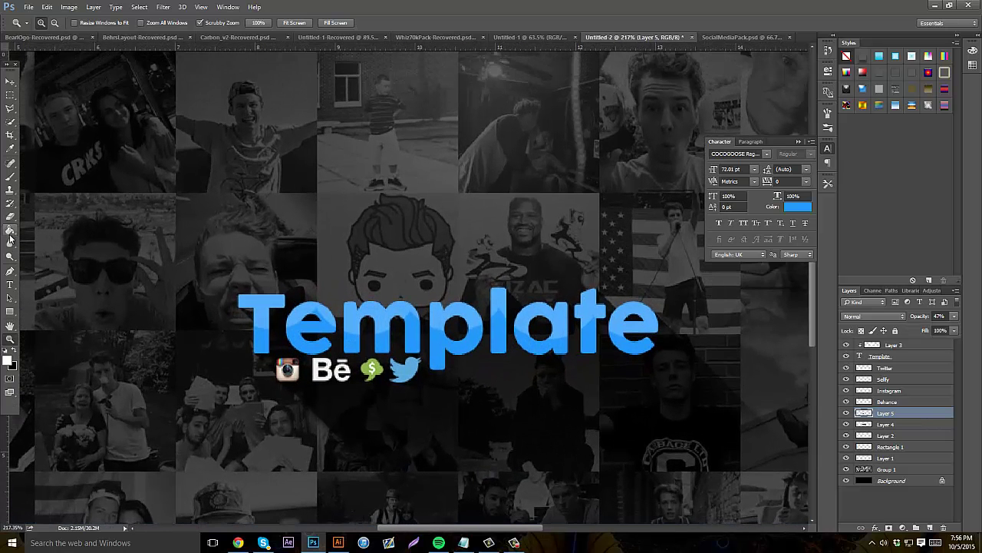
pyautogui.click(9, 285)
pyautogui.click(144, 228)
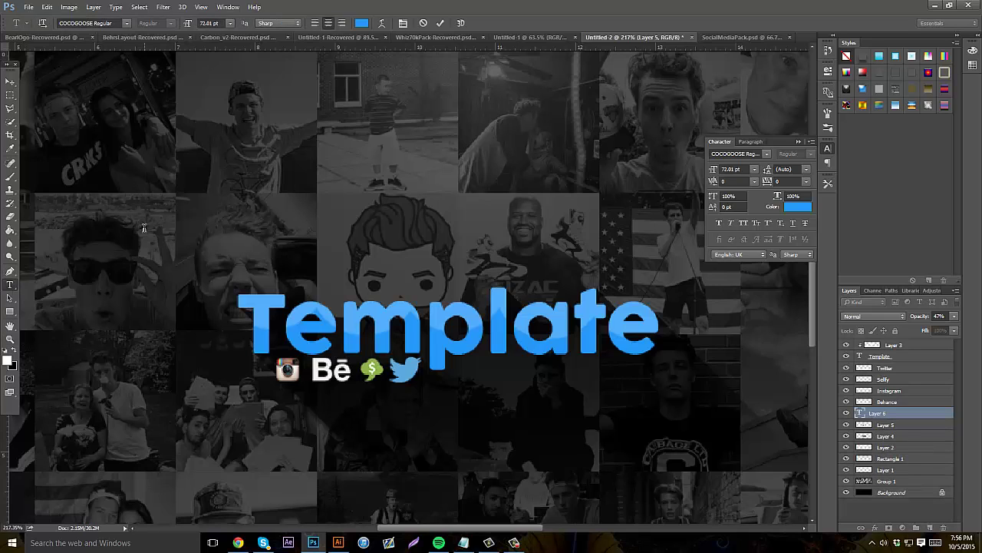
pyautogui.write("BehrDesign's")
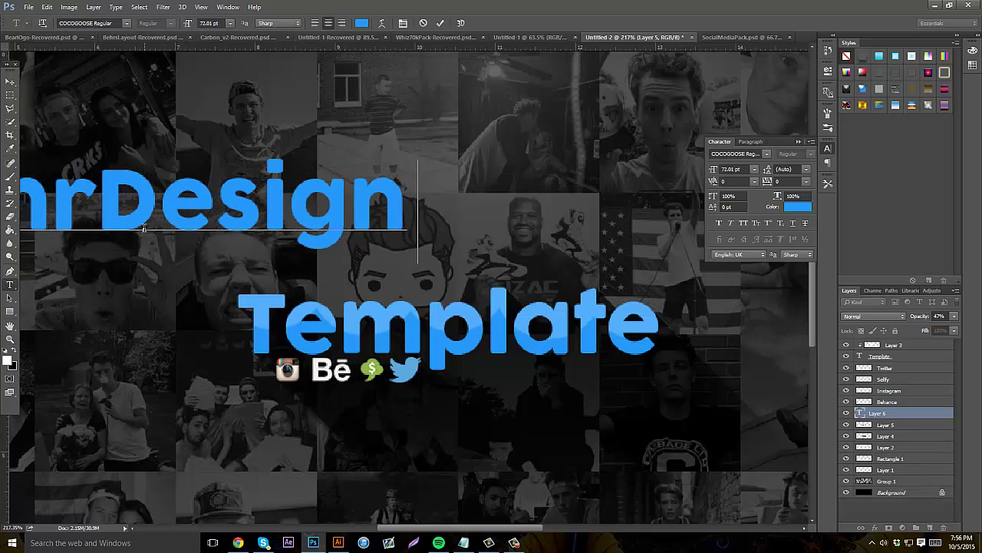
pyautogui.click(9, 81)
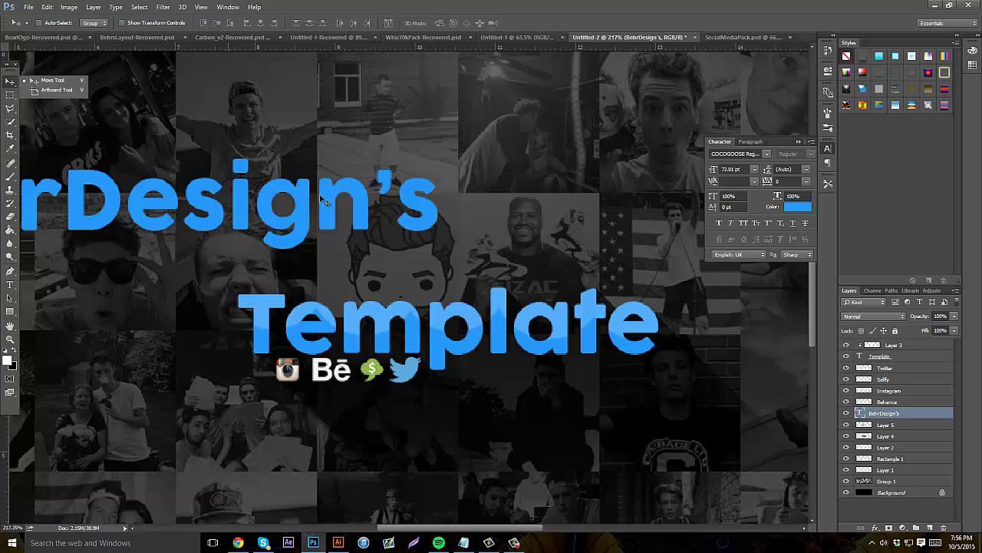
pyautogui.moveTo(67, 253); pyautogui.dragTo(315, 231)
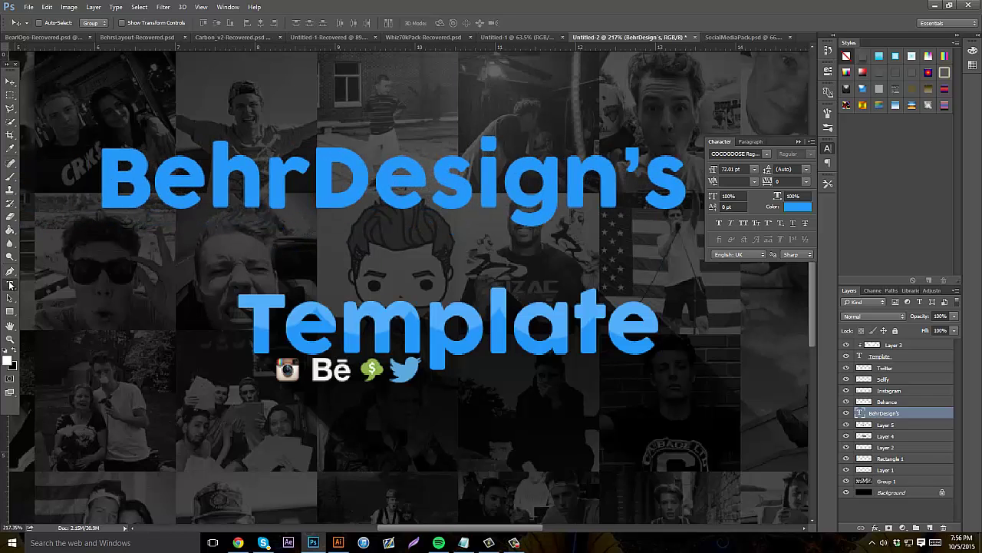
# Recolor the "BehrDesign's" text to white (ffffff) and change its font to Century Gothic Regular.
pyautogui.click(10, 285)
pyautogui.moveTo(109, 190); pyautogui.dragTo(812, 201)
pyautogui.click(361, 23)
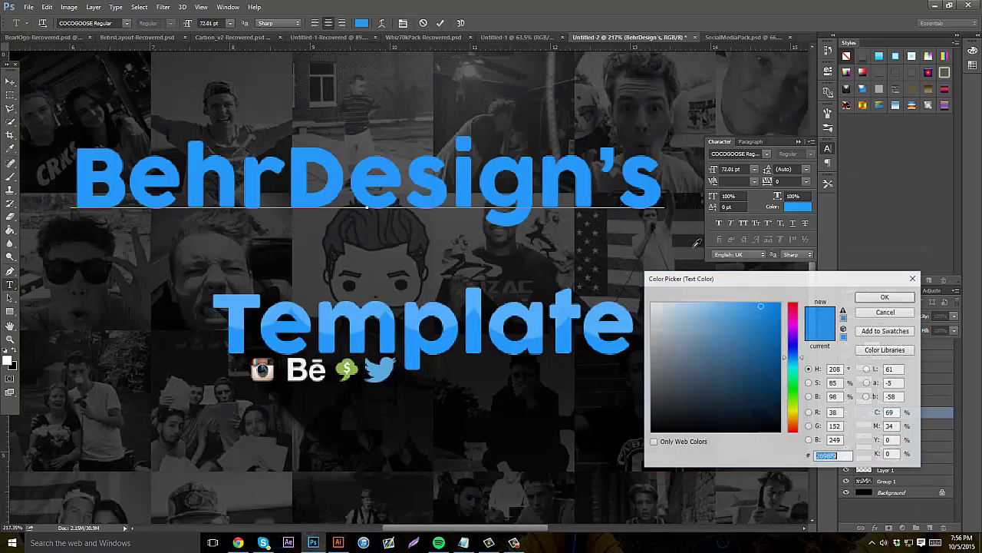
pyautogui.write('ffffff')
pyautogui.click(861, 299)
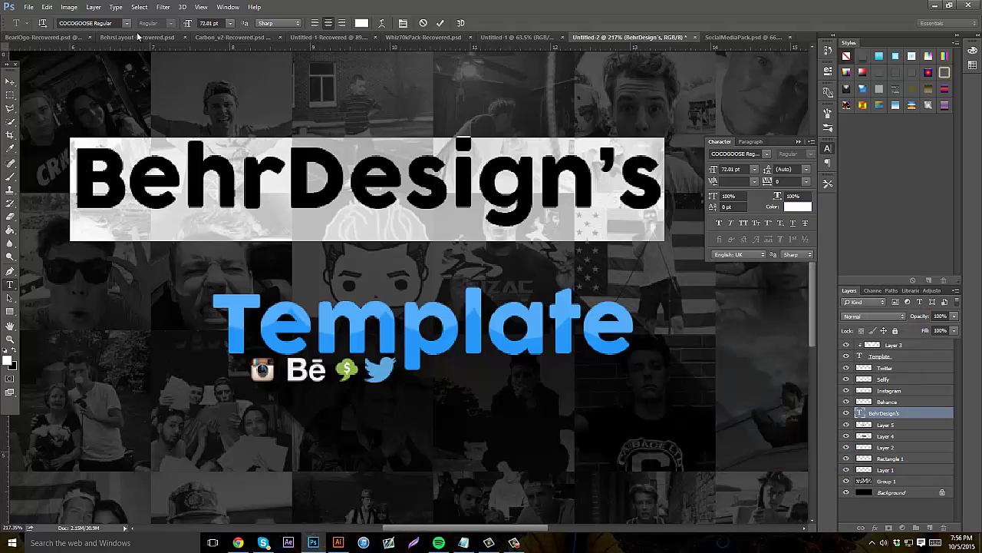
pyautogui.click(126, 24)
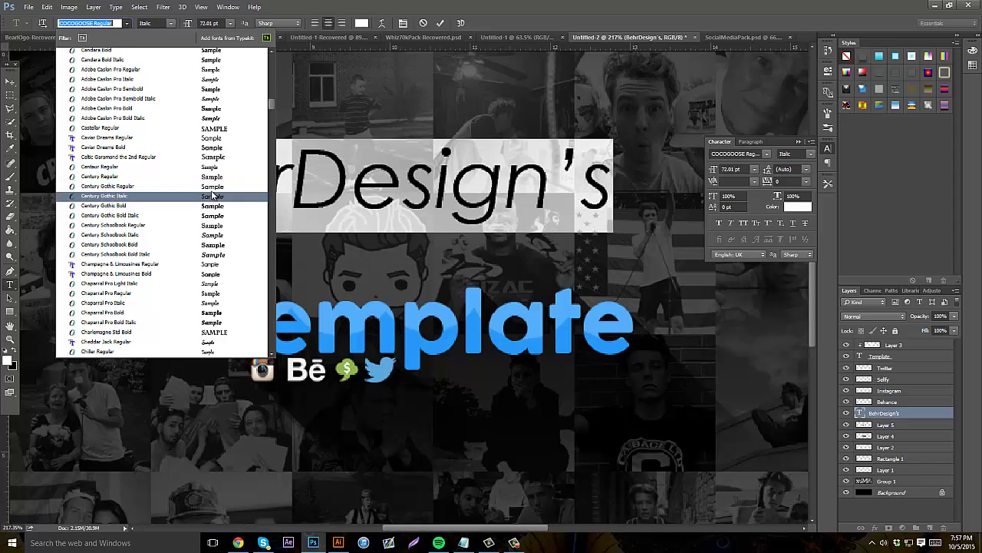
pyautogui.click(210, 186)
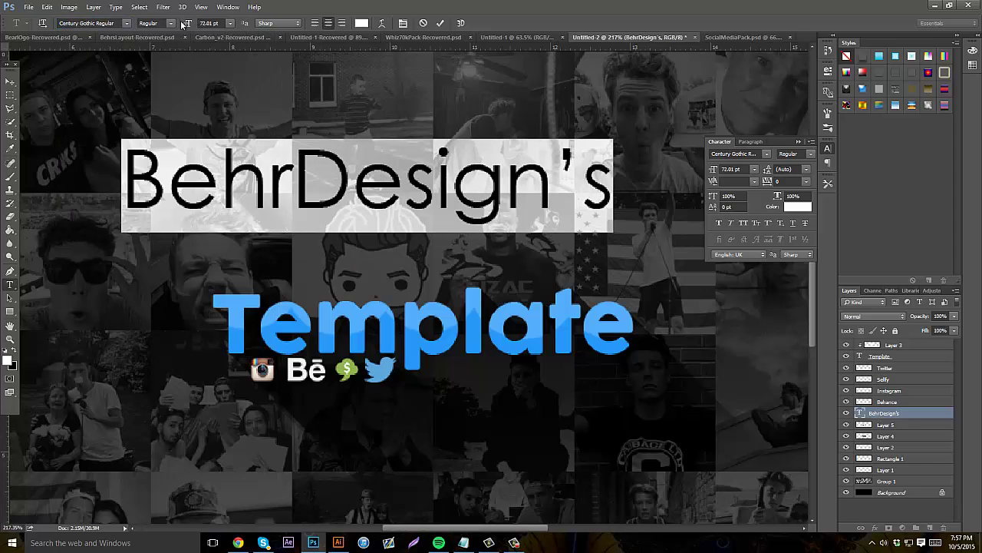
# Retype the text above the title in lowercase as "behrdesign's".
pyautogui.moveTo(133, 159); pyautogui.dragTo(583, 173)
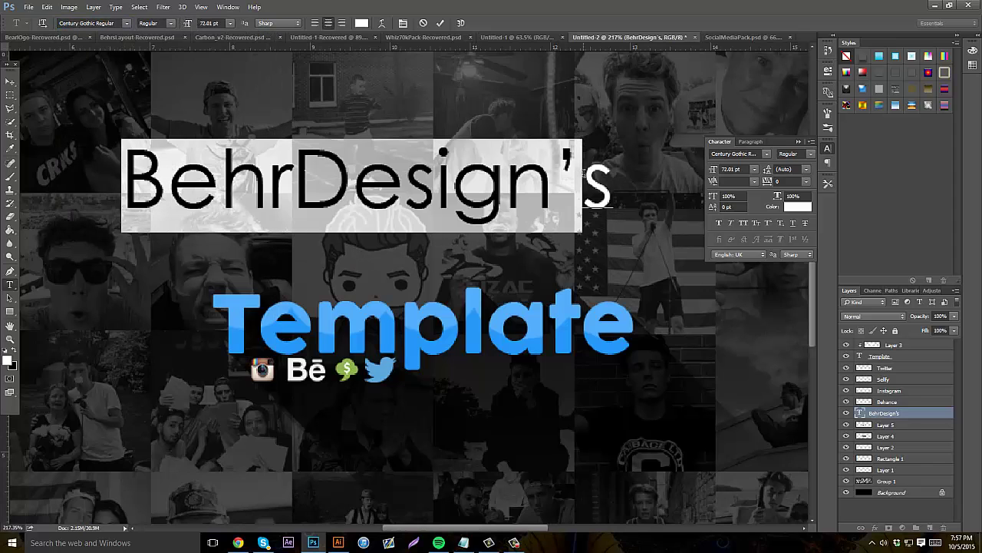
pyautogui.write("behrdesign's")
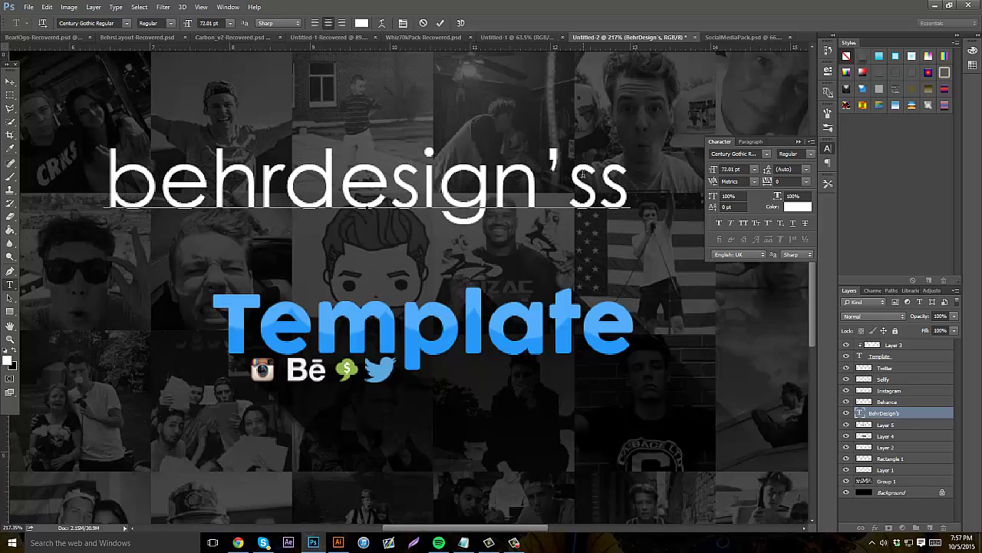
pyautogui.press('Delete')
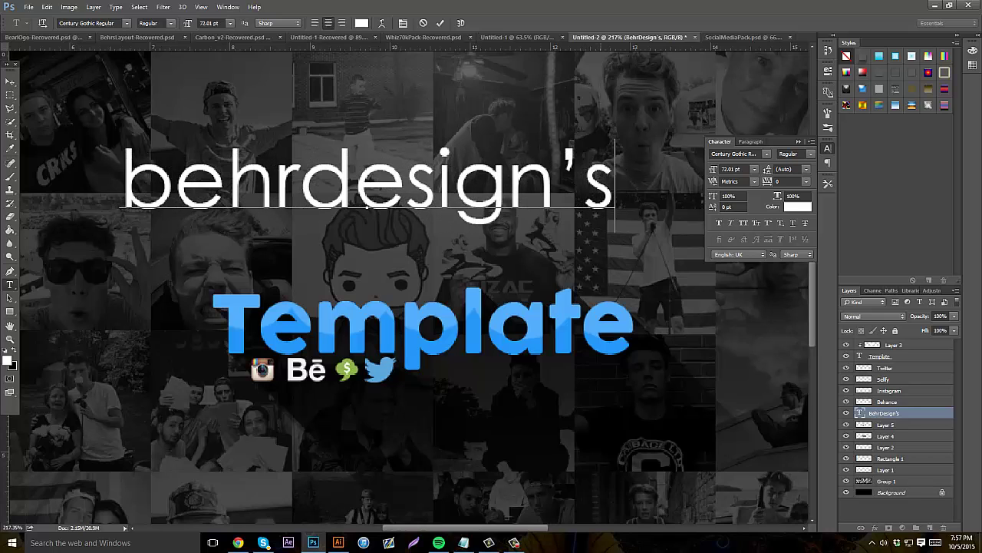
# Reduce the font size of the whole "behrdesign's" text to 29.01 pt.
pyautogui.hotkey('ctrl', 'a')
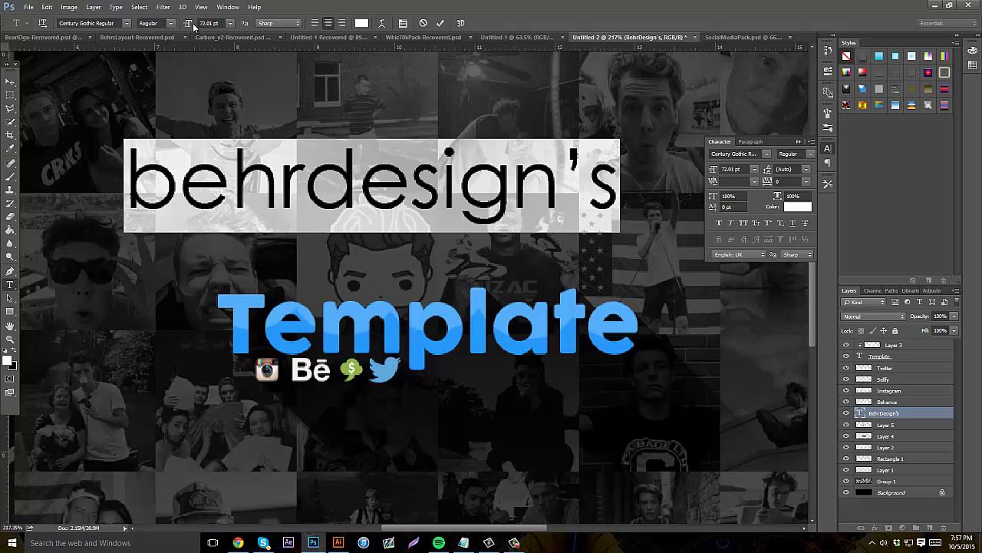
pyautogui.moveTo(194, 27); pyautogui.dragTo(175, 31)
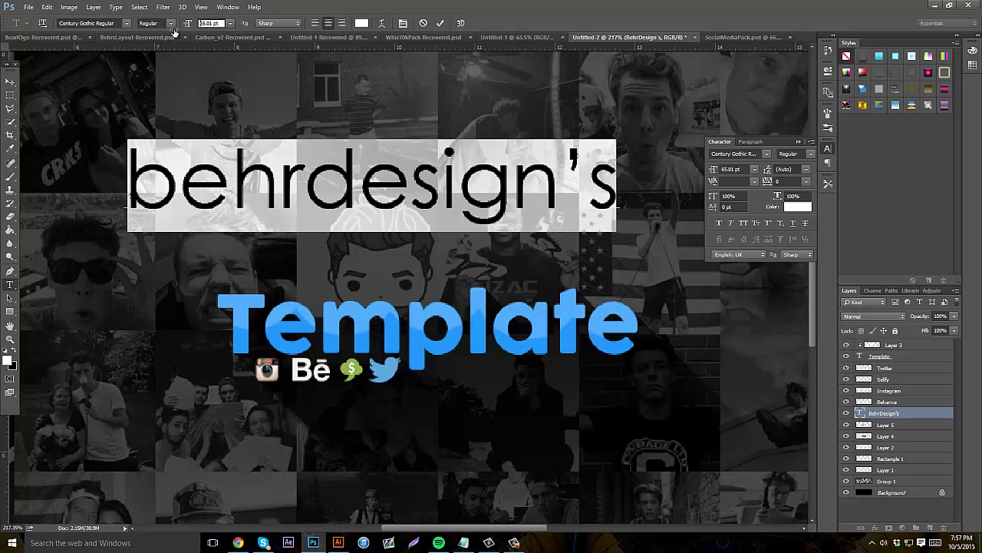
pyautogui.moveTo(174, 31); pyautogui.dragTo(105, 32)
pyautogui.hotkey('ctrl', 'Return')
# Place the "behrdesign's" text against the top of the title, between the "T" and the "l".
pyautogui.press('v')
pyautogui.moveTo(315, 140); pyautogui.dragTo(309, 235)
pyautogui.click(10, 338)
pyautogui.moveTo(362, 282); pyautogui.dragTo(403, 282)
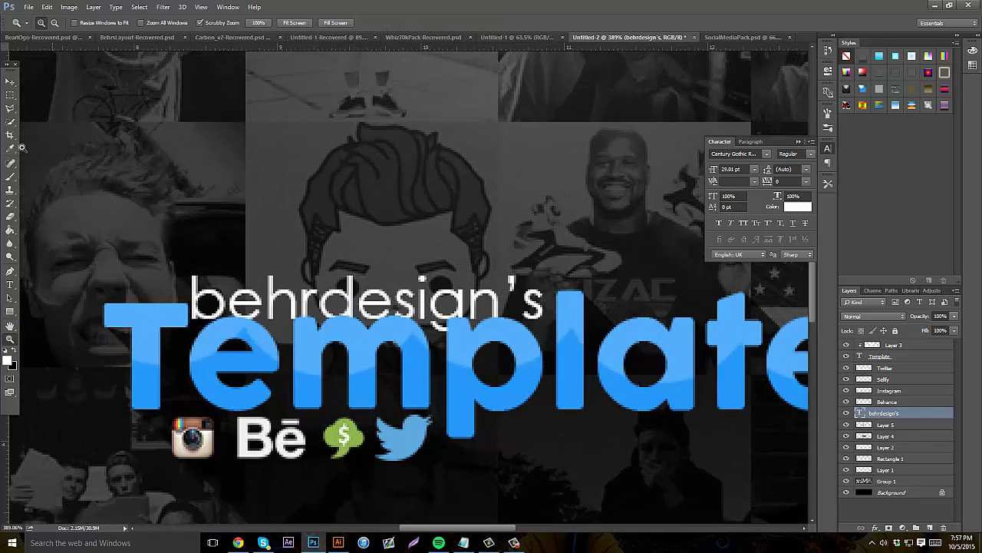
pyautogui.click(11, 82)
pyautogui.moveTo(243, 161); pyautogui.dragTo(249, 161)
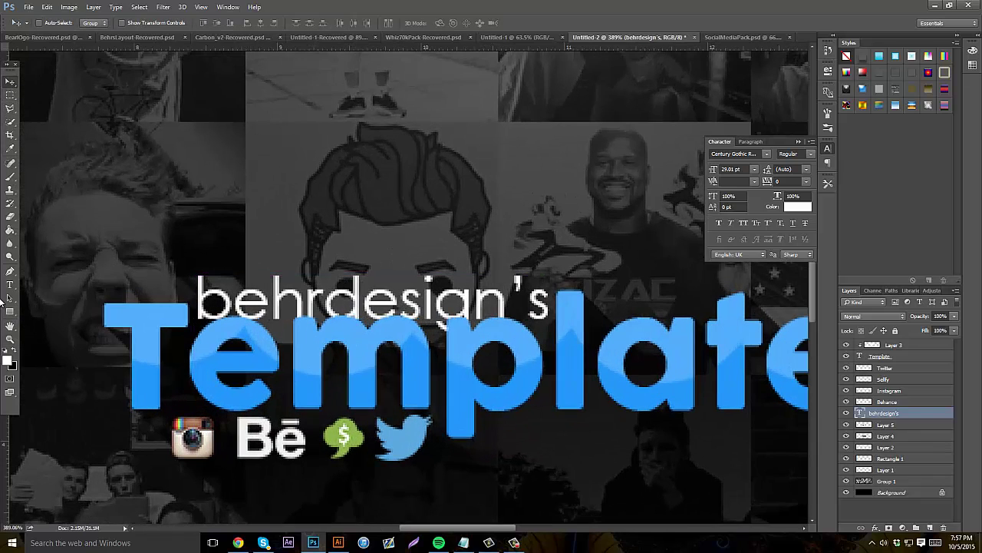
# Set the "behrdesign's" text to 25.01 pt and shift it slightly up and left above the title.
pyautogui.click(10, 339)
pyautogui.moveTo(415, 274); pyautogui.dragTo(516, 273)
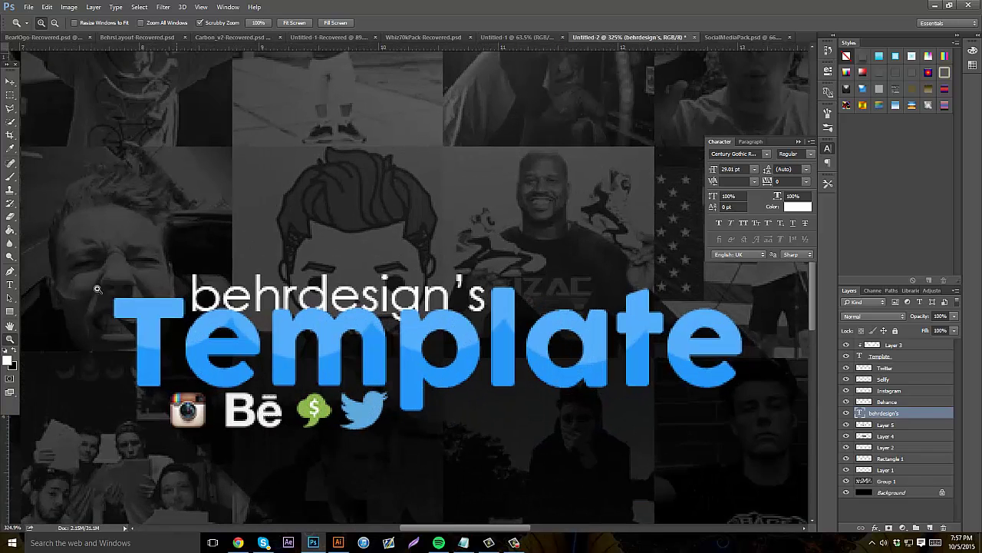
pyautogui.click(10, 285)
pyautogui.moveTo(193, 288); pyautogui.dragTo(648, 279)
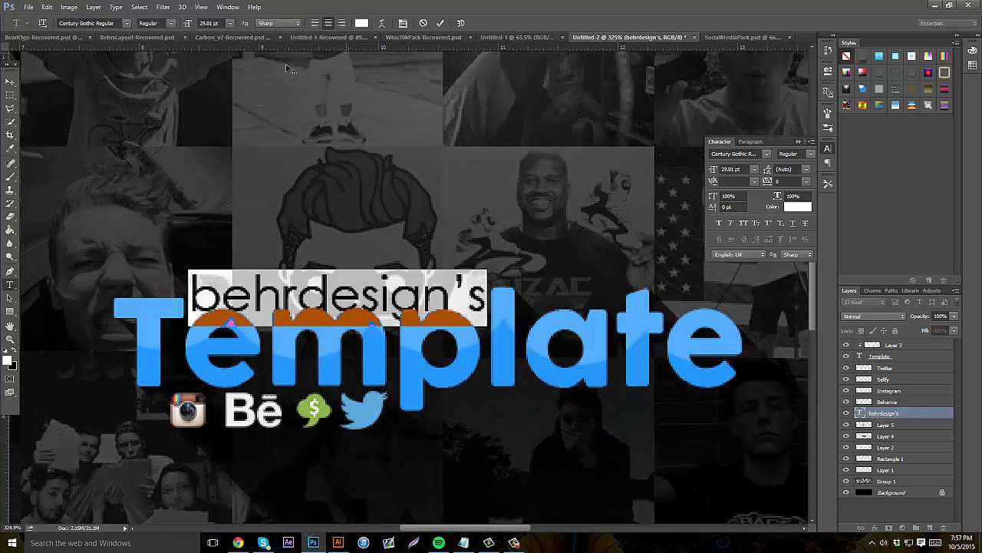
pyautogui.moveTo(190, 23); pyautogui.dragTo(183, 23)
pyautogui.click(10, 81)
pyautogui.hotkey('ctrl', 'Return')
pyautogui.press('v')
pyautogui.moveTo(210, 180); pyautogui.dragTo(202, 170)
# Move the "behrdesign's" text beneath the "late" letters of the title, level with the row of social icons.
pyautogui.click(10, 339)
pyautogui.moveTo(460, 268); pyautogui.dragTo(522, 273)
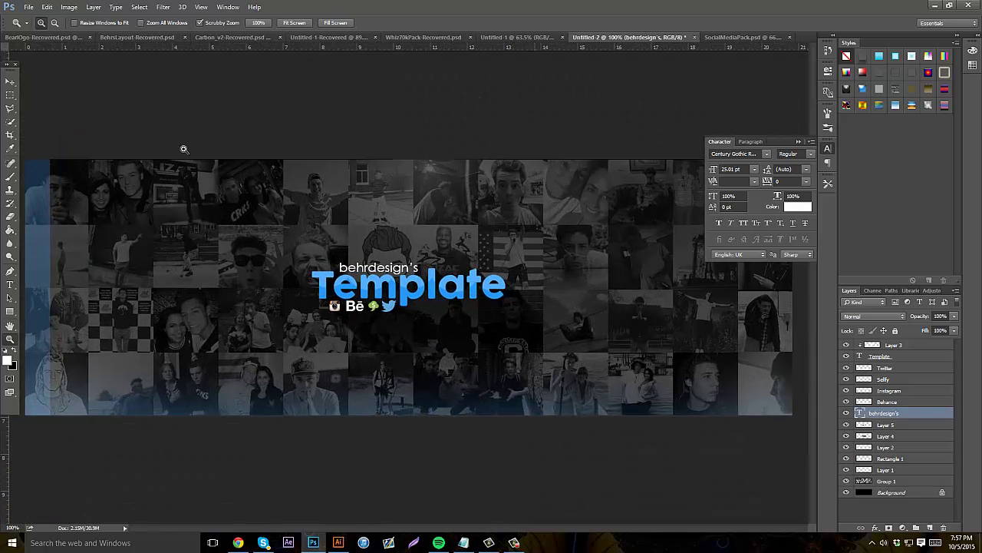
pyautogui.press('v')
pyautogui.moveTo(466, 259); pyautogui.dragTo(535, 296)
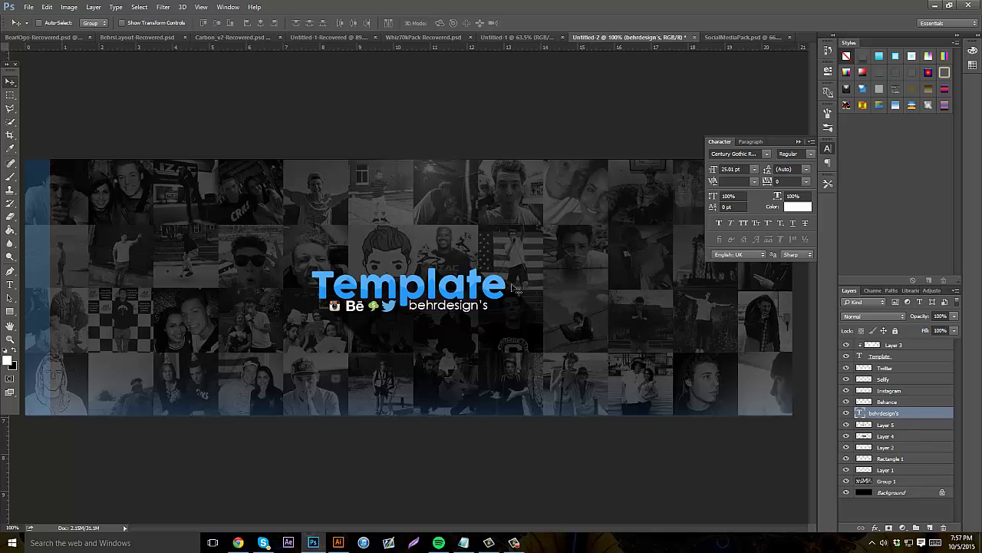
# Delete the apostrophe from the "behrdesign's" tagline beneath the title, making it "behrdesigns".
pyautogui.click(10, 338)
pyautogui.moveTo(486, 316); pyautogui.dragTo(547, 290)
pyautogui.click(10, 285)
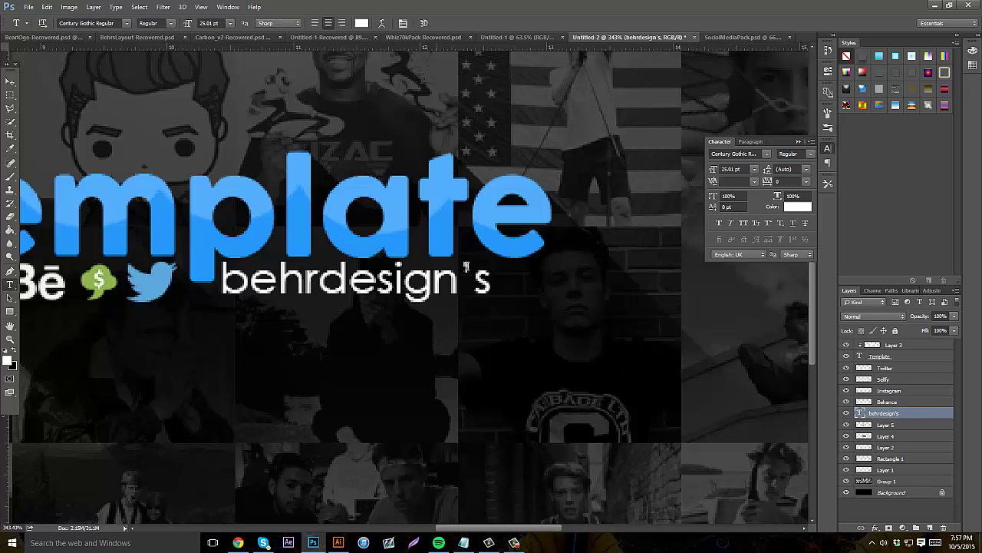
pyautogui.click(466, 266)
pyautogui.click(10, 311)
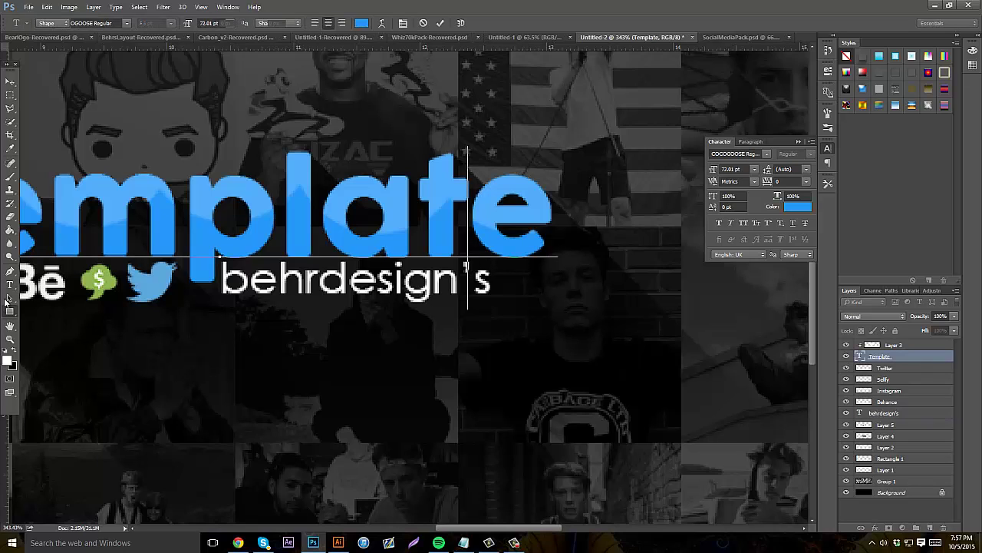
pyautogui.click(10, 285)
pyautogui.click(479, 282)
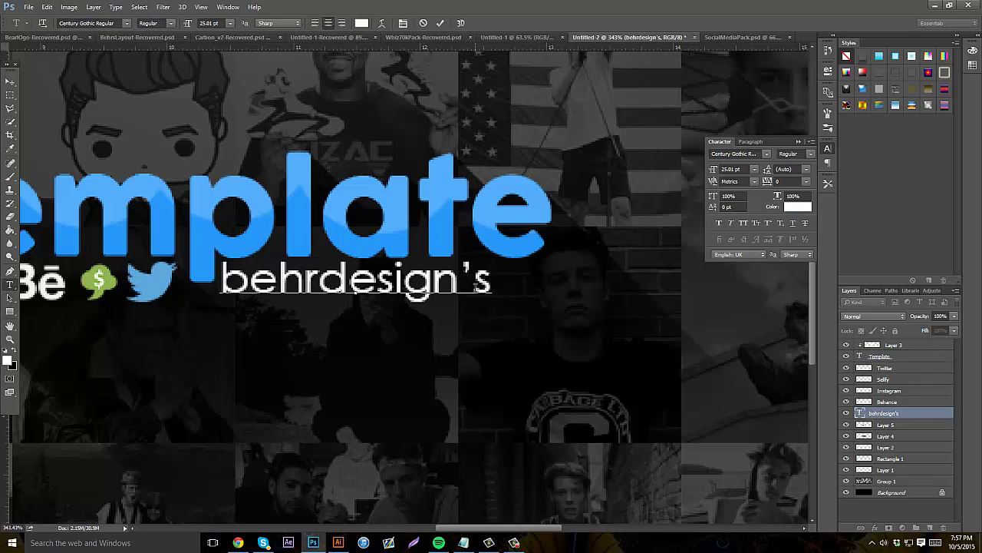
pyautogui.press('BackSpace')
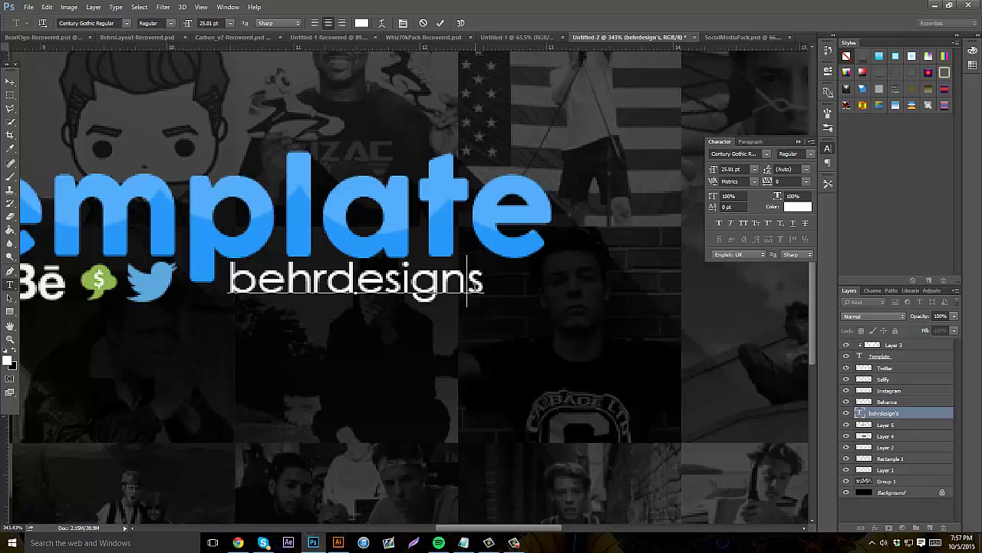
pyautogui.click(10, 82)
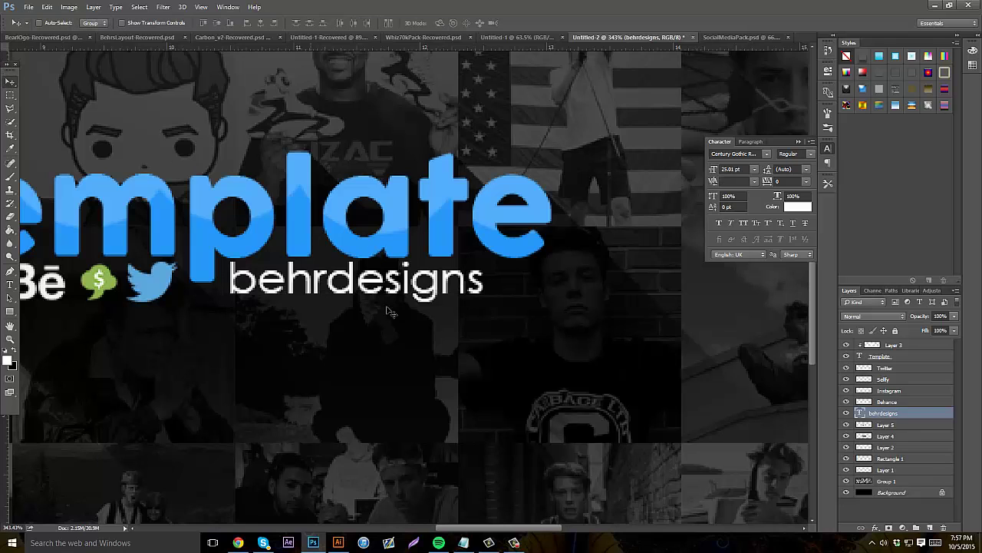
# Add a new layer above the "behrdesigns" text and sample the title's light blue as the foreground colour.
pyautogui.click(295, 36)
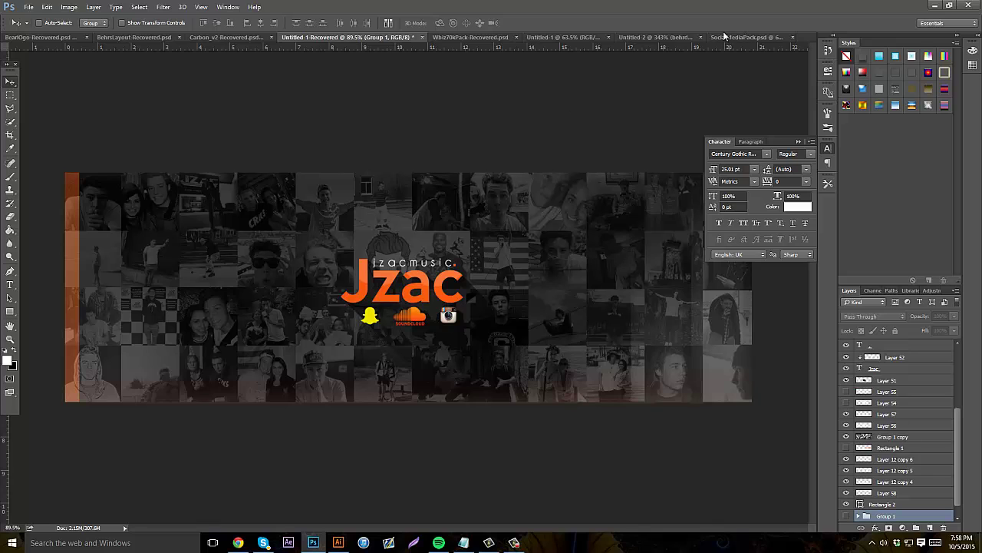
pyautogui.click(649, 38)
pyautogui.click(9, 339)
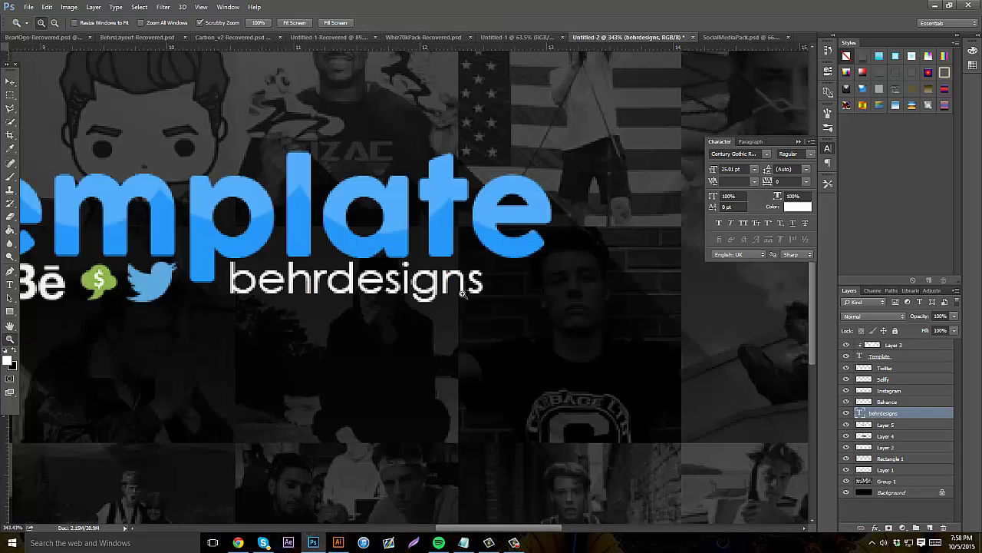
pyautogui.click(509, 278)
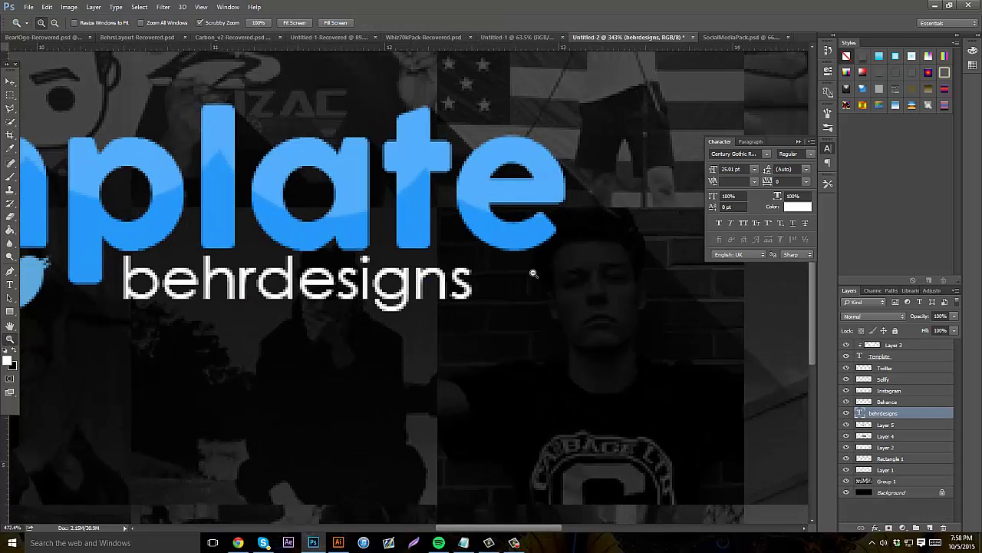
pyautogui.click(930, 528)
pyautogui.click(10, 311)
pyautogui.click(8, 360)
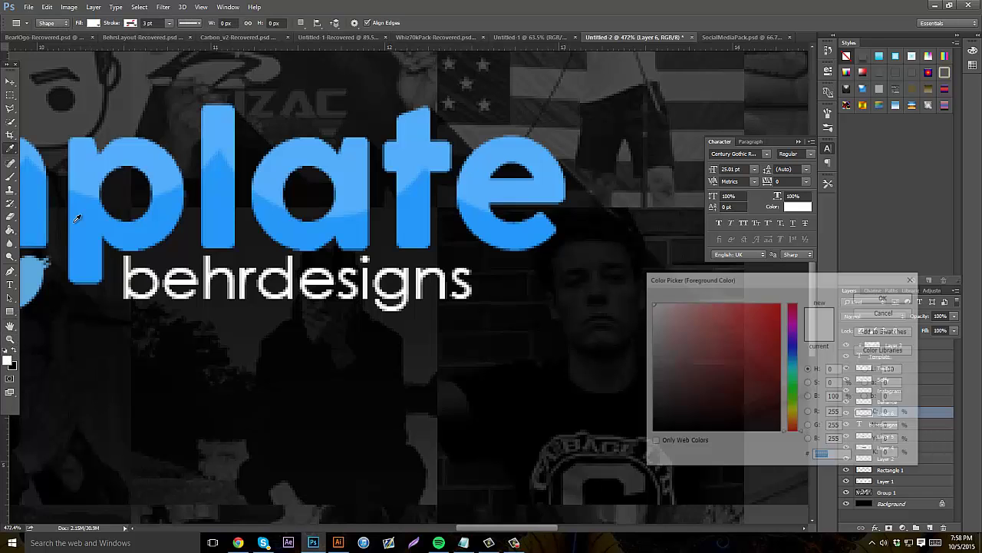
pyautogui.click(108, 176)
pyautogui.click(865, 297)
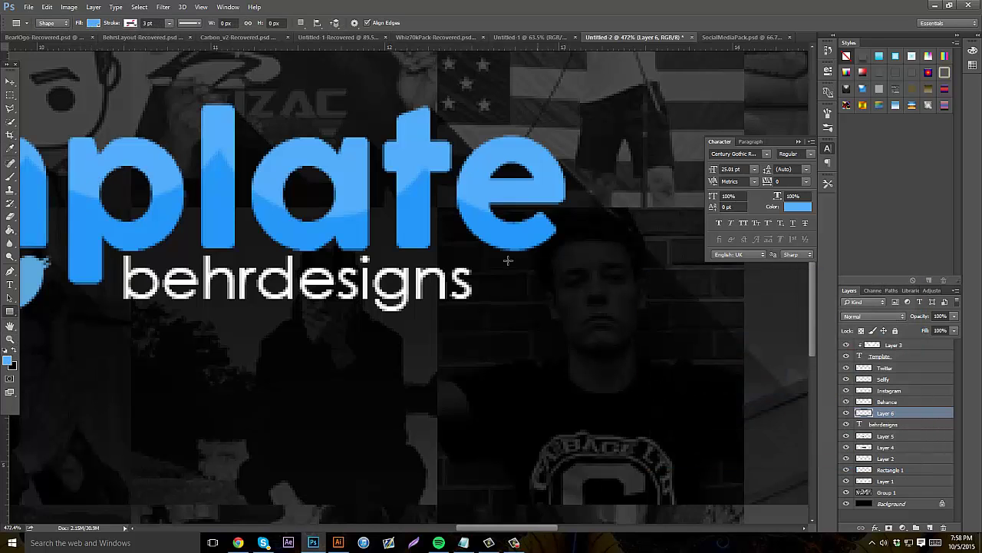
# Draw a light blue 3 × 3 px square as a full stop after "behrdesigns" and nudge it 2 px towards the text.
pyautogui.moveTo(477, 288); pyautogui.dragTo(487, 296)
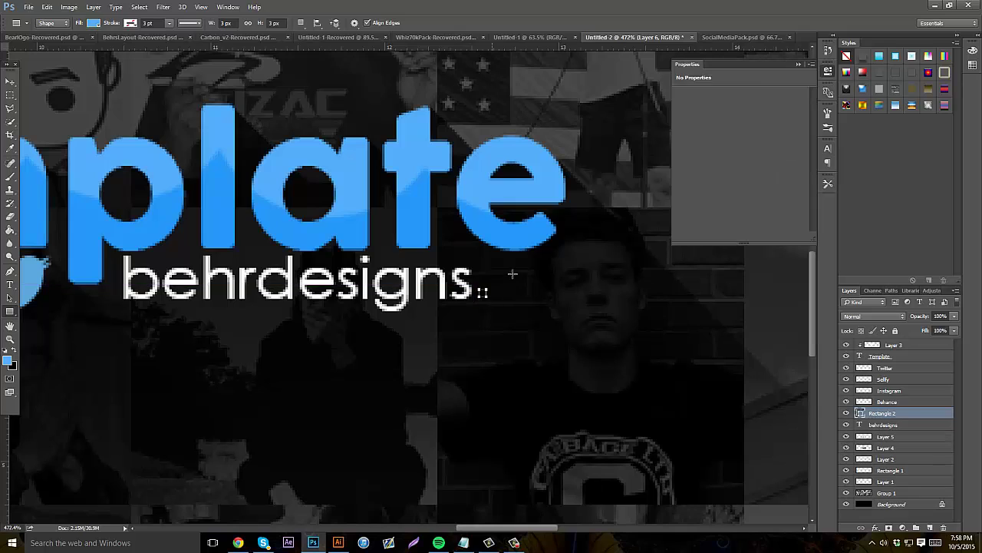
pyautogui.click(9, 81)
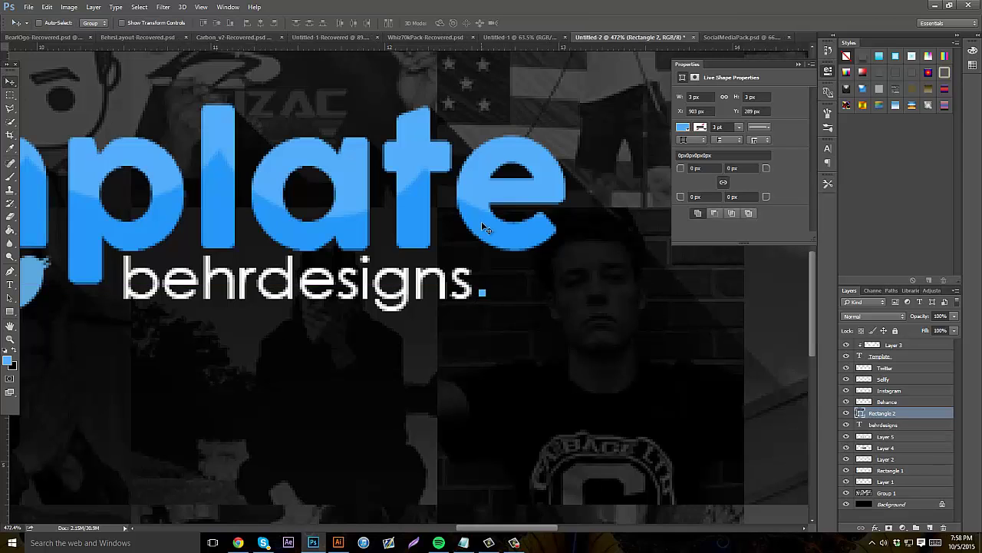
pyautogui.moveTo(482, 221); pyautogui.dragTo(476, 223)
pyautogui.click(9, 338)
pyautogui.moveTo(427, 249); pyautogui.dragTo(333, 272)
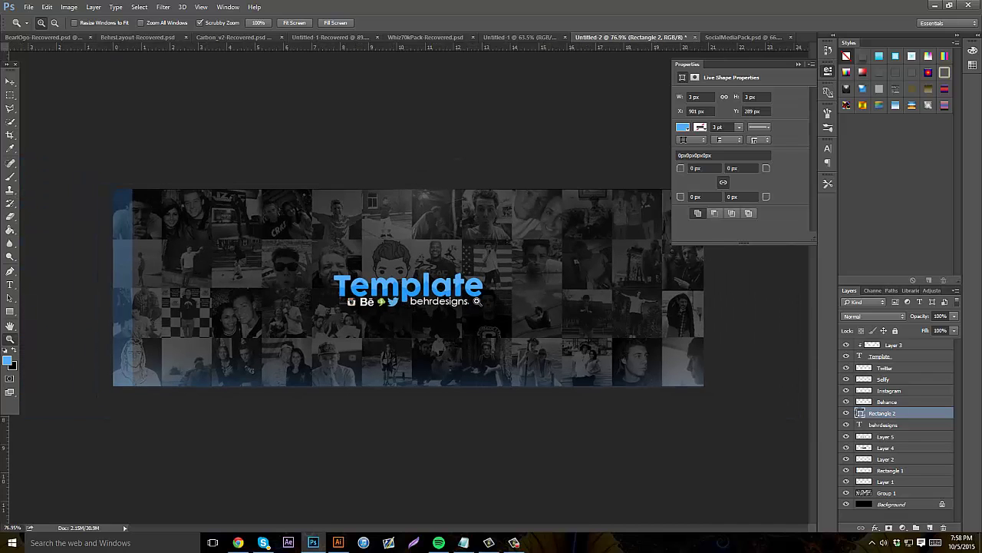
pyautogui.click(798, 64)
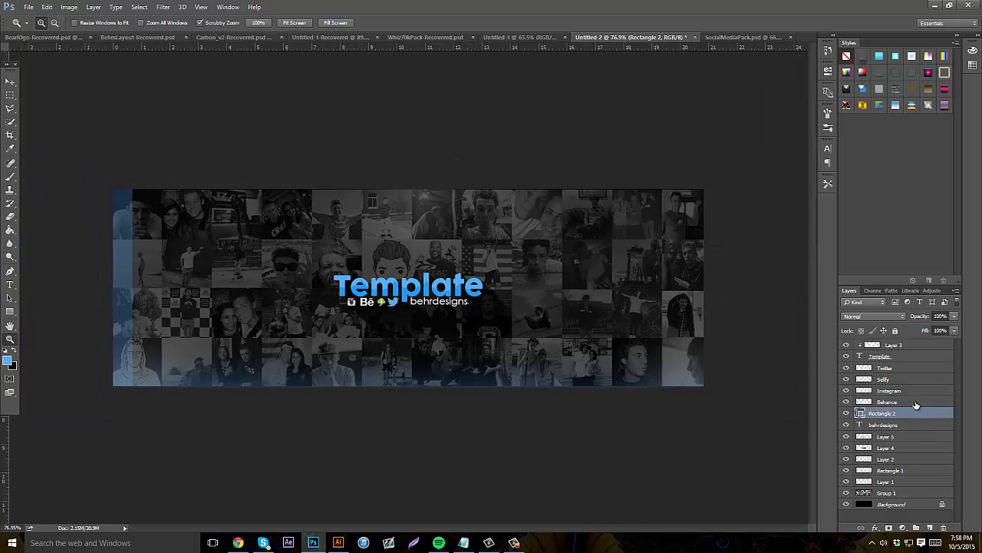
# On a new layer above all others, draw a white vertical rectangle of about 111 × 668 px across the banner's right part.
pyautogui.click(906, 346)
pyautogui.click(931, 529)
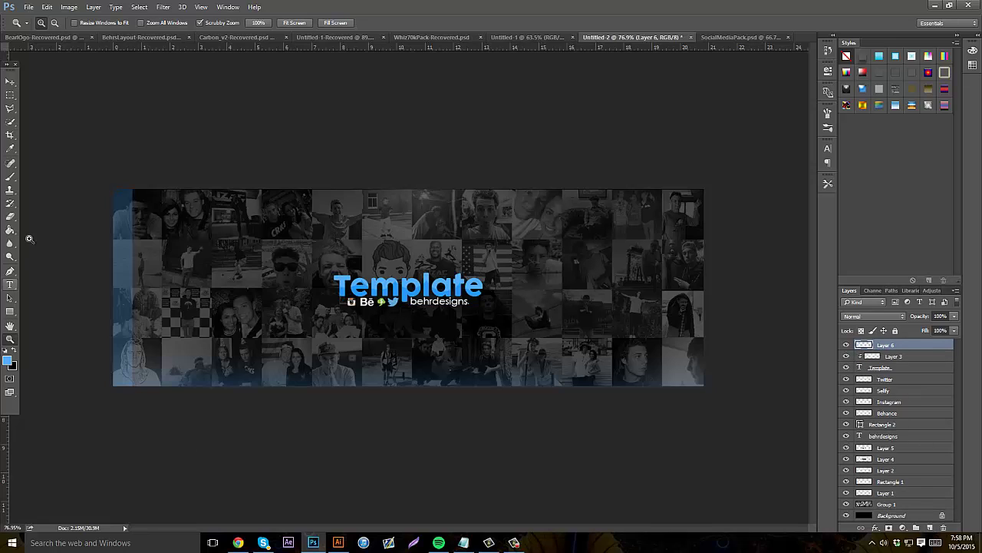
pyautogui.click(5, 351)
pyautogui.click(14, 349)
pyautogui.click(10, 311)
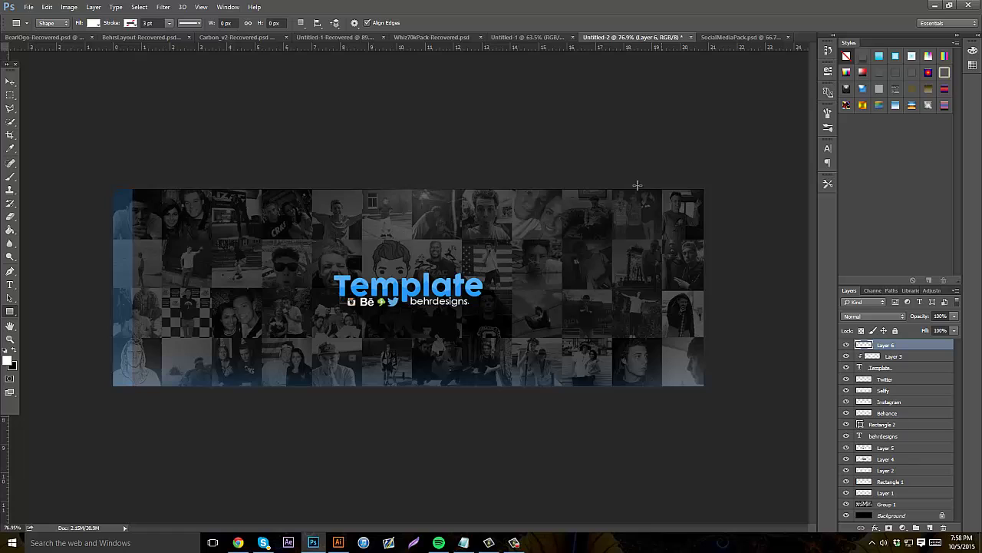
pyautogui.moveTo(596, 176); pyautogui.dragTo(638, 439)
# Lower the white rectangle's opacity to 14% and rasterize its layer.
pyautogui.click(954, 317)
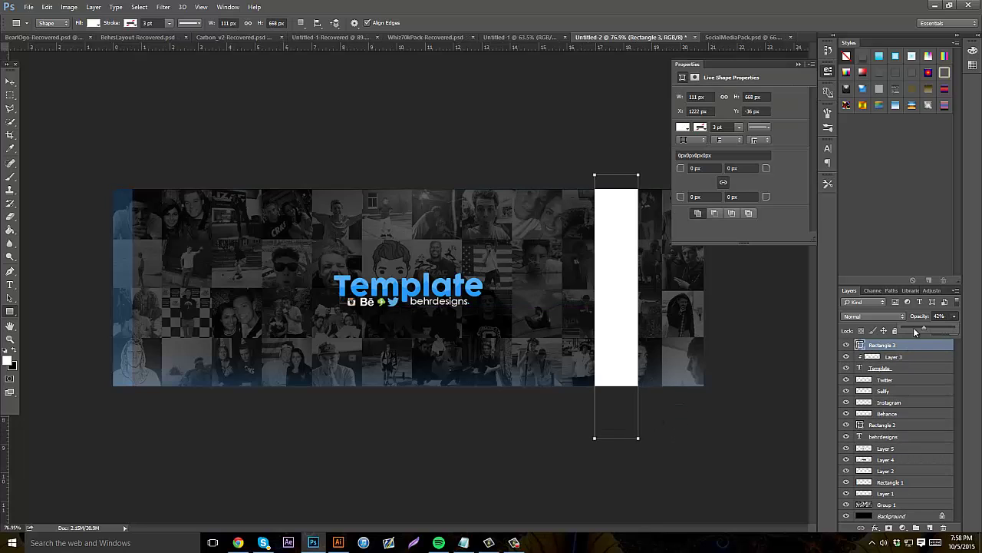
pyautogui.moveTo(915, 331); pyautogui.dragTo(908, 328)
pyautogui.rightClick(887, 315)
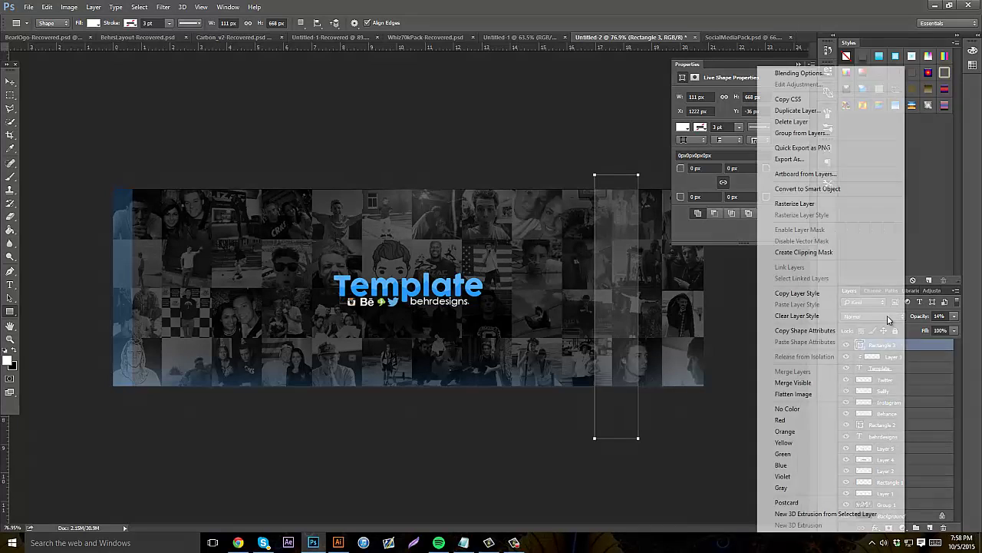
pyautogui.click(305, 141)
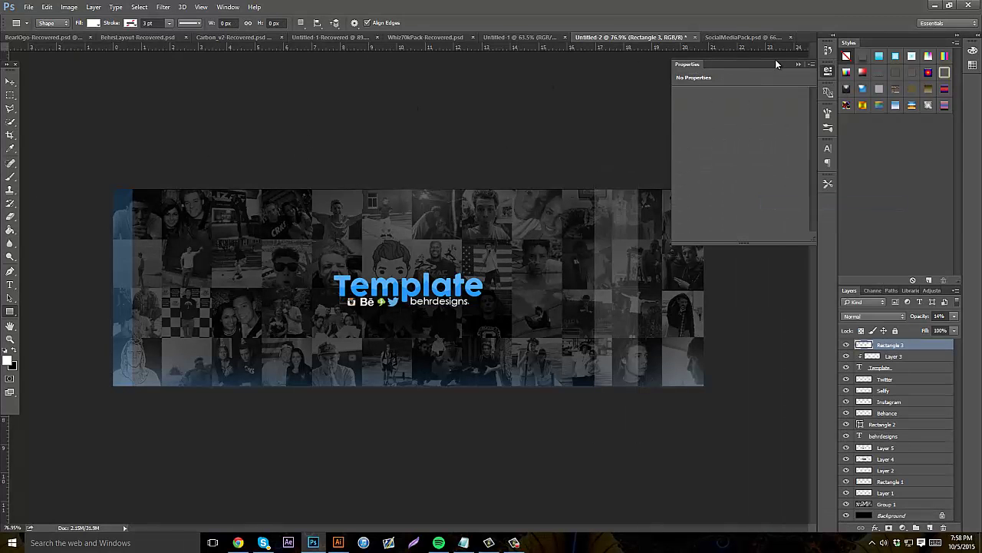
# Move the translucent white strip to the banner's right edge, over the last column of photos.
pyautogui.click(799, 65)
pyautogui.click(10, 81)
pyautogui.moveTo(499, 195); pyautogui.dragTo(565, 195)
# Fade the upper part of the white strip with a soft 343 px eraser.
pyautogui.click(14, 215)
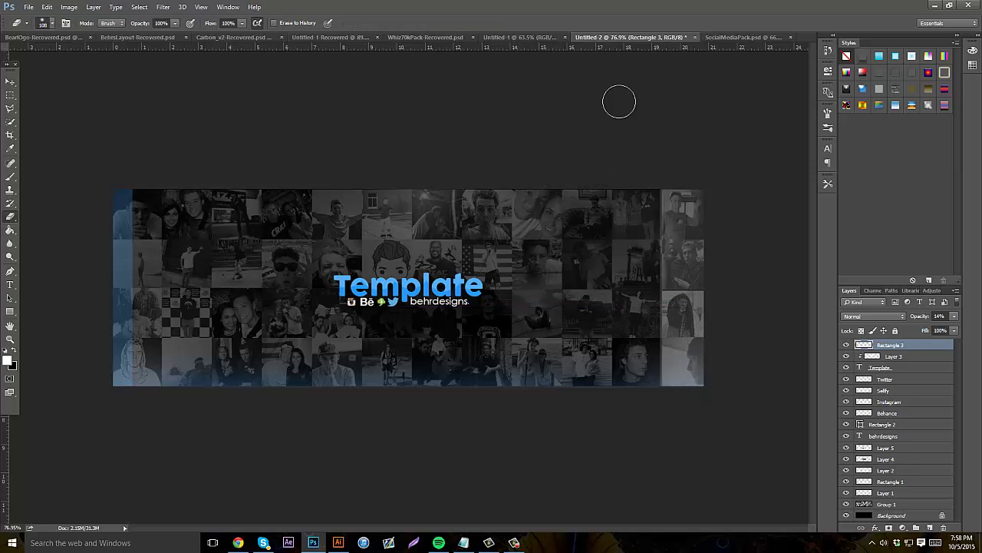
pyautogui.click(52, 23)
pyautogui.click(109, 54)
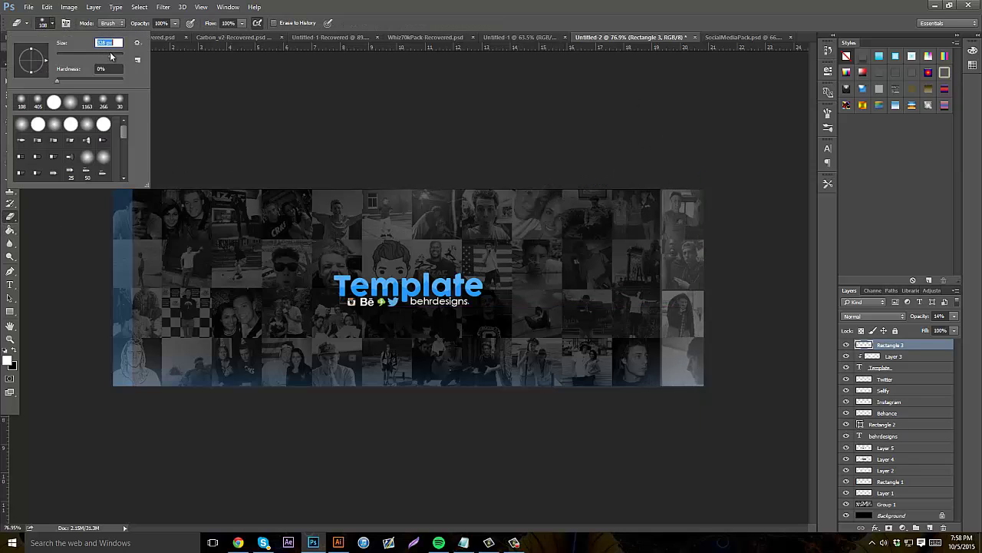
pyautogui.click(682, 183)
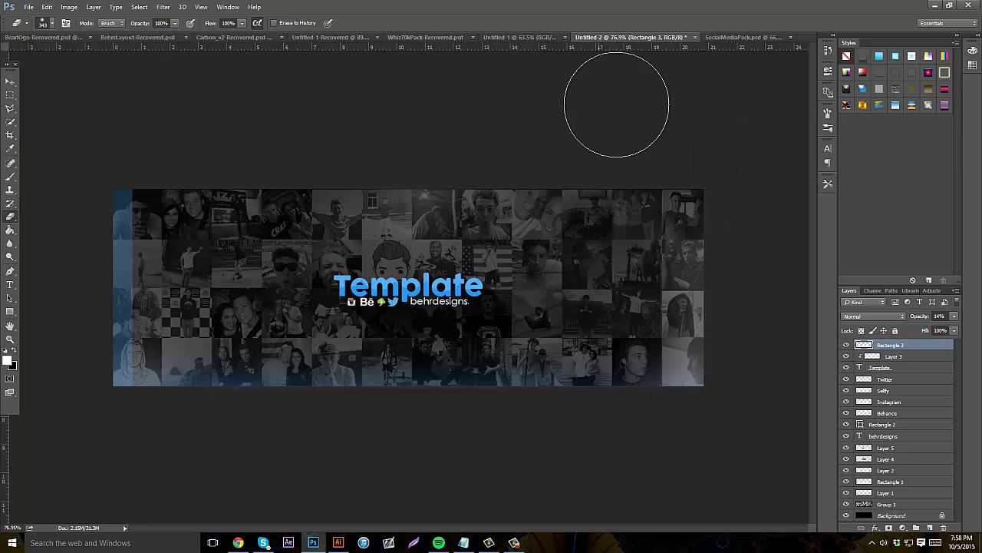
# Duplicate the faded white strip and shift the copy to the right, fine-tuning its position at the banner's edge.
pyautogui.hotkey('ctrl', 'j')
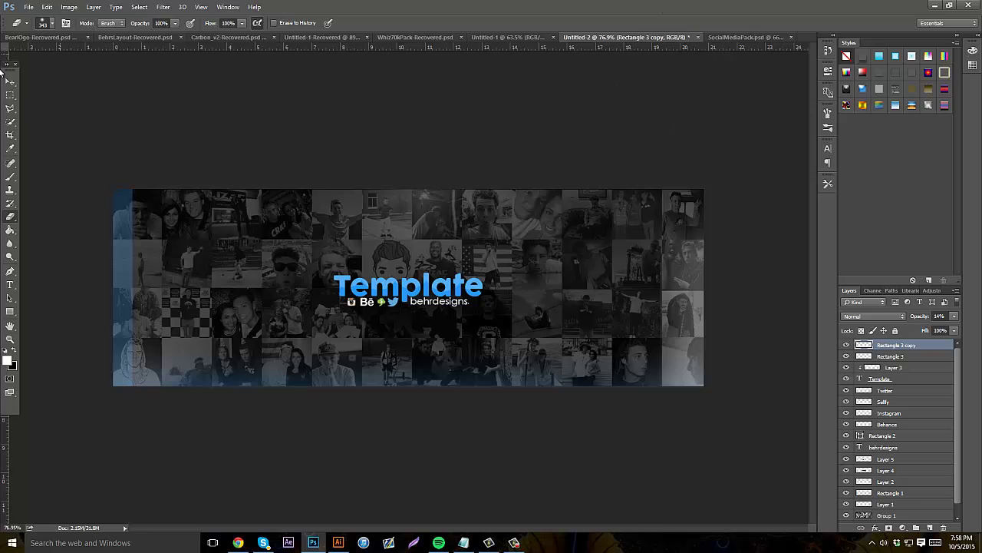
pyautogui.click(10, 82)
pyautogui.moveTo(460, 192); pyautogui.dragTo(544, 194)
pyautogui.click(10, 339)
pyautogui.moveTo(654, 310); pyautogui.dragTo(741, 312)
pyautogui.click(10, 81)
pyautogui.moveTo(530, 165); pyautogui.dragTo(537, 167)
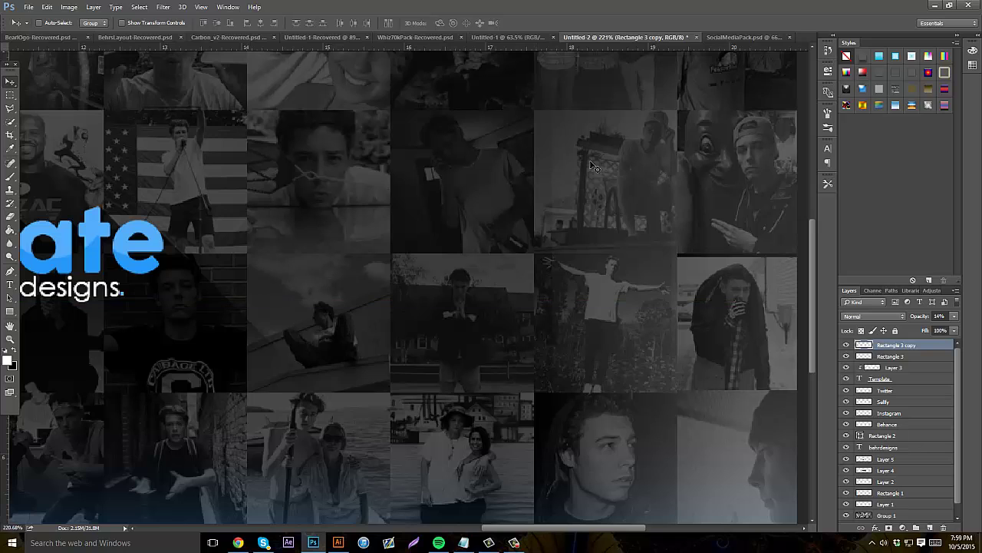
# Make a second copy of the faded white strip and move it down and to the left.
pyautogui.moveTo(662, 109); pyautogui.dragTo(525, 471)
pyautogui.click(10, 339)
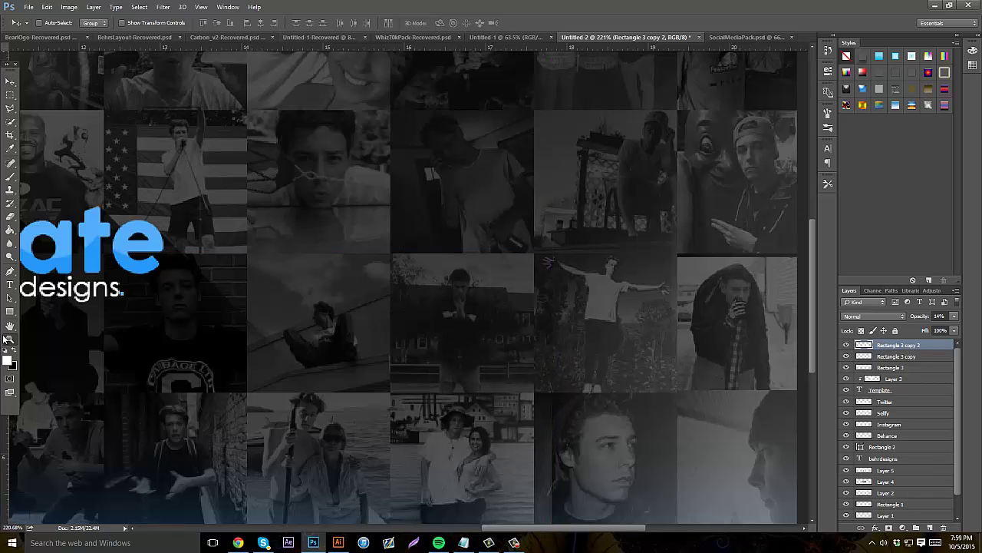
pyautogui.moveTo(468, 306); pyautogui.dragTo(491, 291)
pyautogui.moveTo(302, 276); pyautogui.dragTo(668, 256)
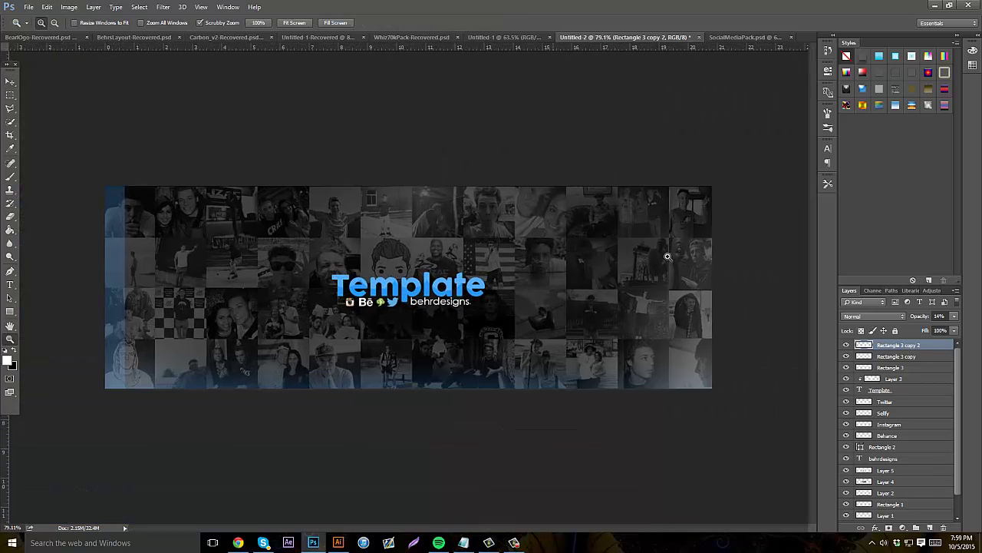
pyautogui.moveTo(176, 257); pyautogui.dragTo(410, 246)
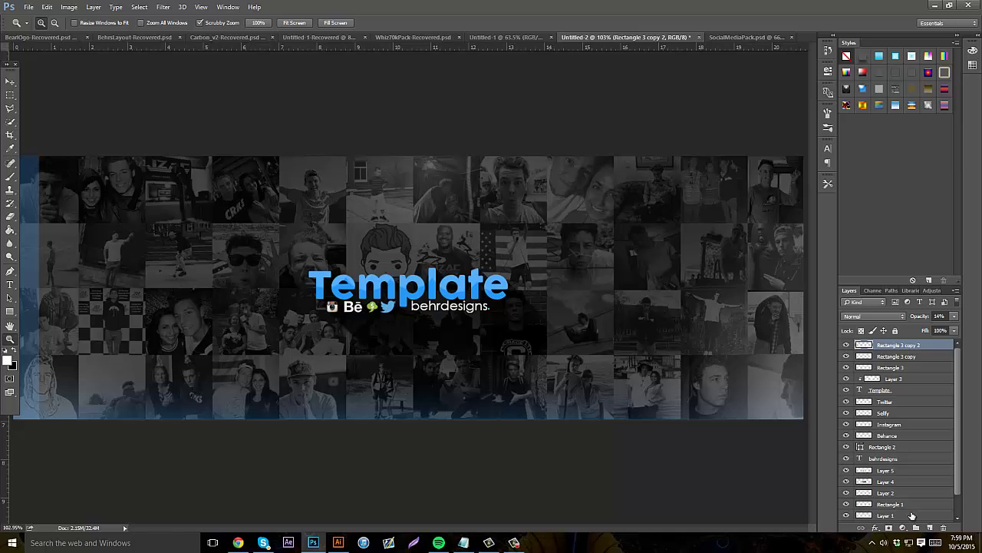
# On a new top layer, set the foreground colour to 2698f9 and draw a 15 × 15 px square left of the title.
pyautogui.click(929, 528)
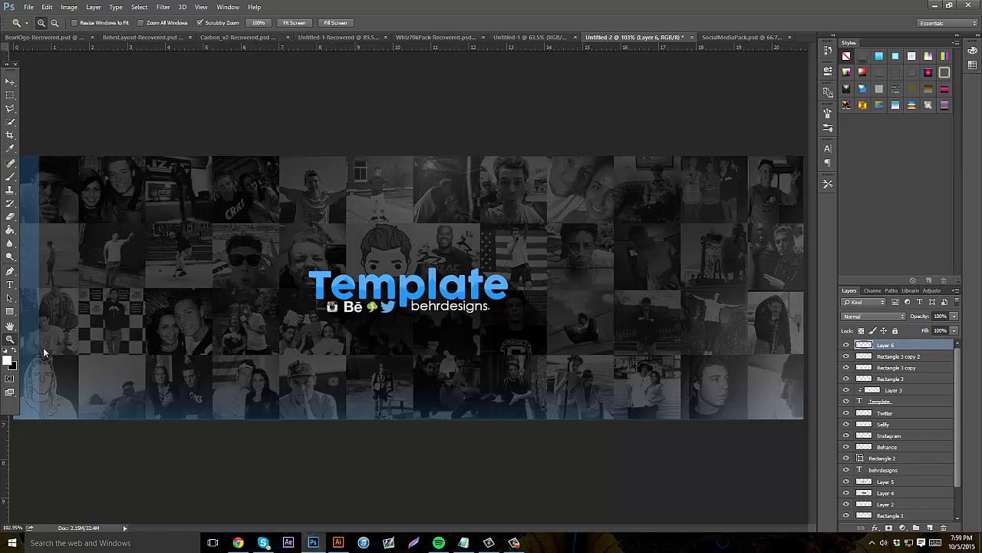
pyautogui.click(9, 359)
pyautogui.write('2698f9')
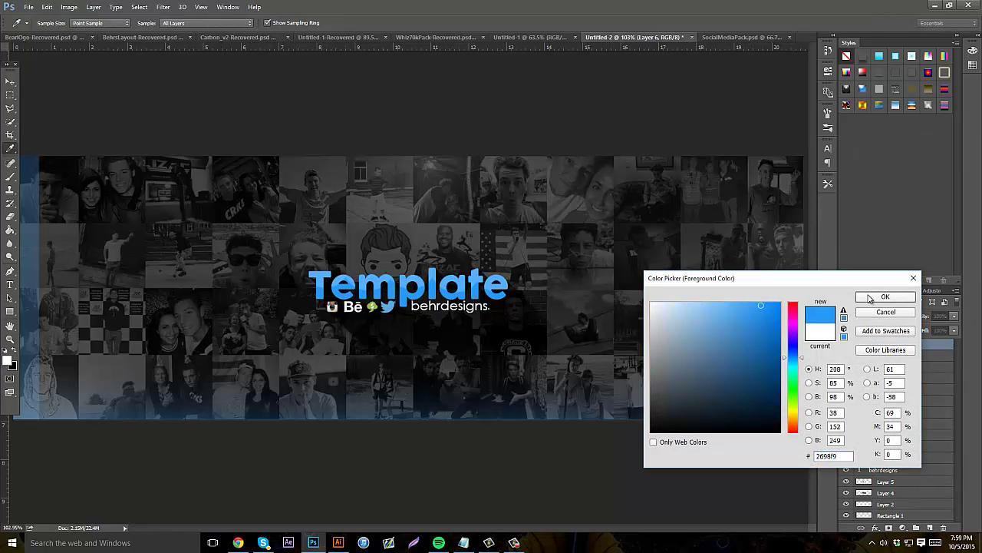
pyautogui.click(870, 298)
pyautogui.press('u')
pyautogui.moveTo(215, 250); pyautogui.dragTo(225, 261)
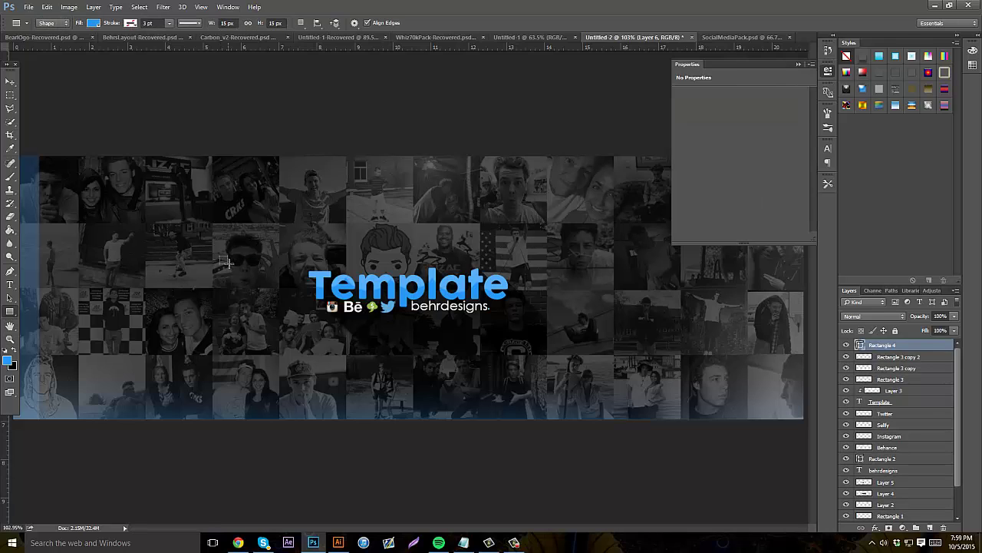
# Scale the blue square to 11 × 11 px and place it at the upper left of the sunglasses photo.
pyautogui.click(9, 82)
pyautogui.moveTo(271, 220); pyautogui.dragTo(247, 262)
pyautogui.hotkey('ctrl', 't')
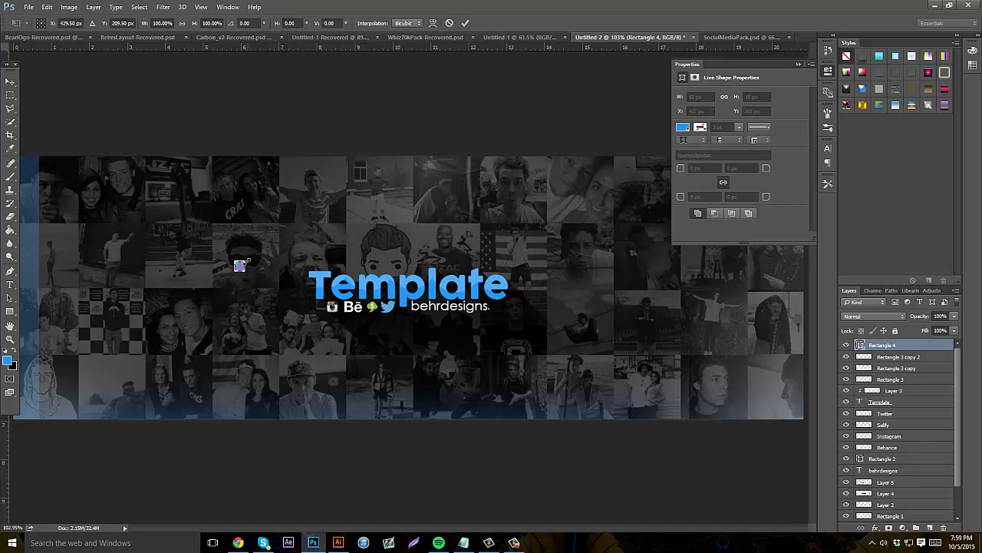
pyautogui.press('Return')
pyautogui.moveTo(241, 265); pyautogui.dragTo(239, 241)
# Duplicate the blue square three times and scatter the copies over the lower-right couple photo, a lower-left photo and an upper-right photo.
pyautogui.hotkey('ctrl', 'j')
pyautogui.hotkey('ctrl', 'j')
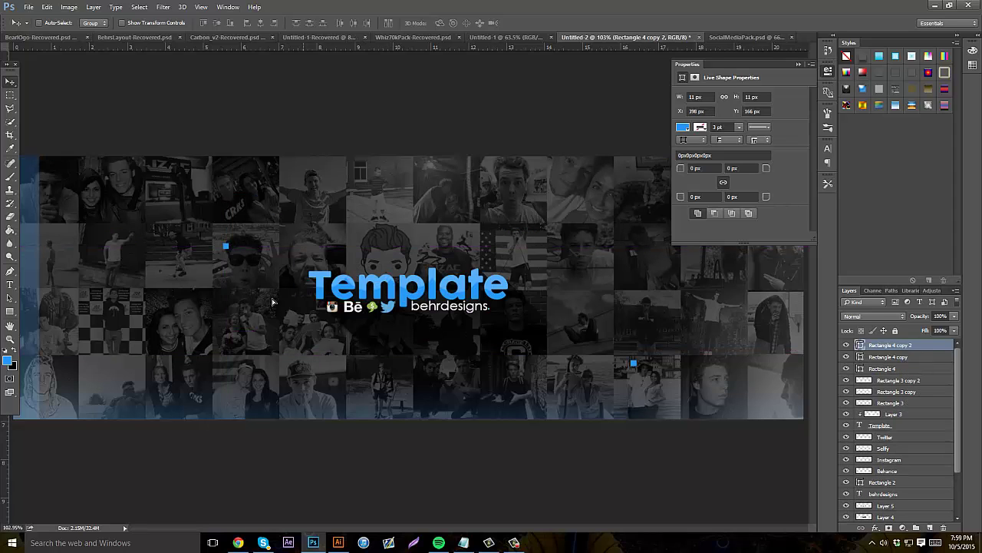
pyautogui.moveTo(273, 302); pyautogui.dragTo(626, 293)
pyautogui.hotkey('ctrl', 'j')
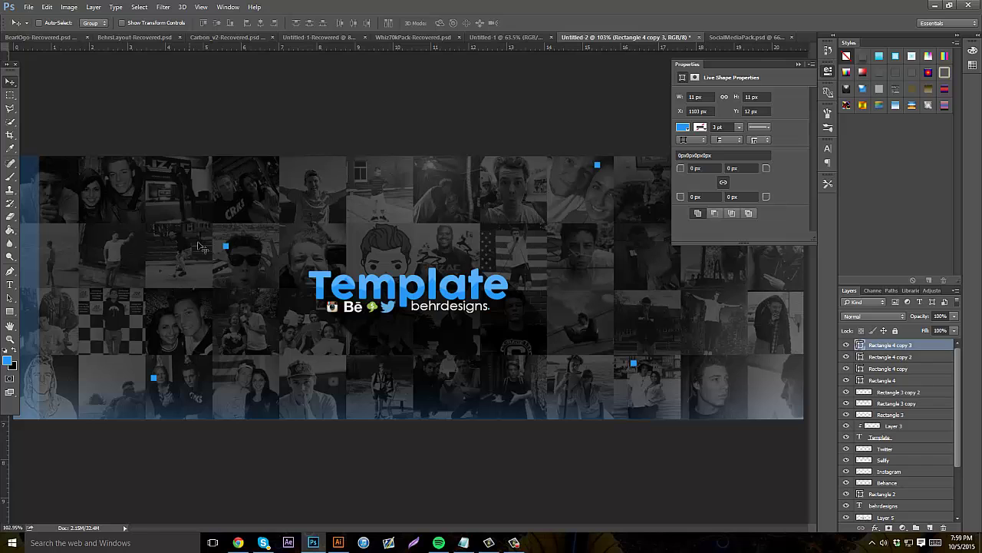
pyautogui.click(9, 338)
pyautogui.moveTo(475, 303); pyautogui.dragTo(372, 245)
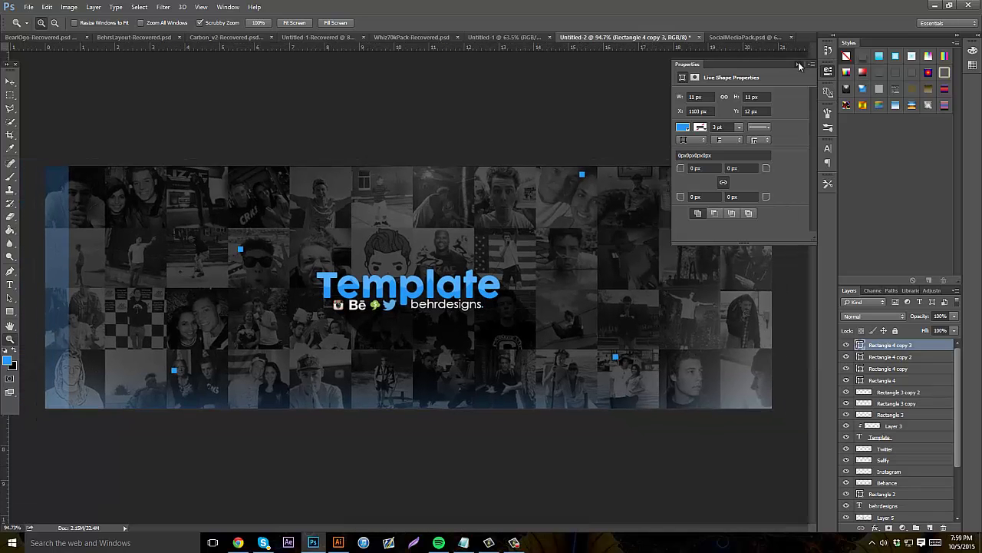
pyautogui.click(799, 65)
pyautogui.moveTo(444, 287); pyautogui.dragTo(384, 265)
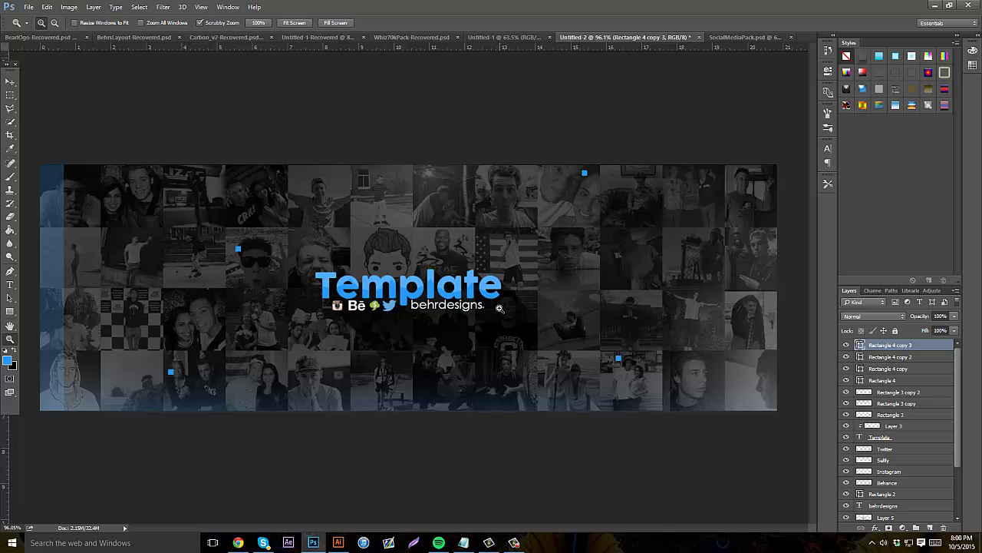
pyautogui.click(514, 542)
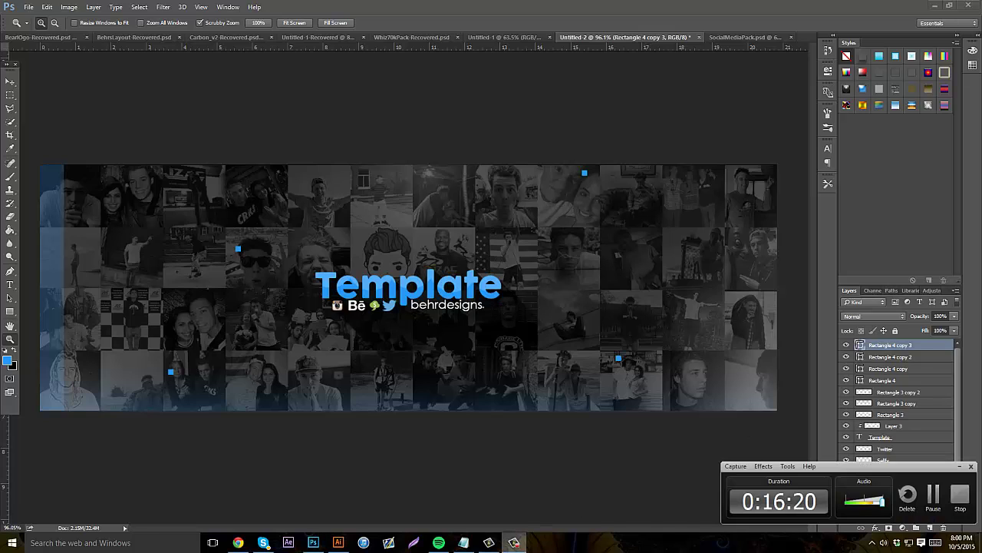
pyautogui.click(514, 542)
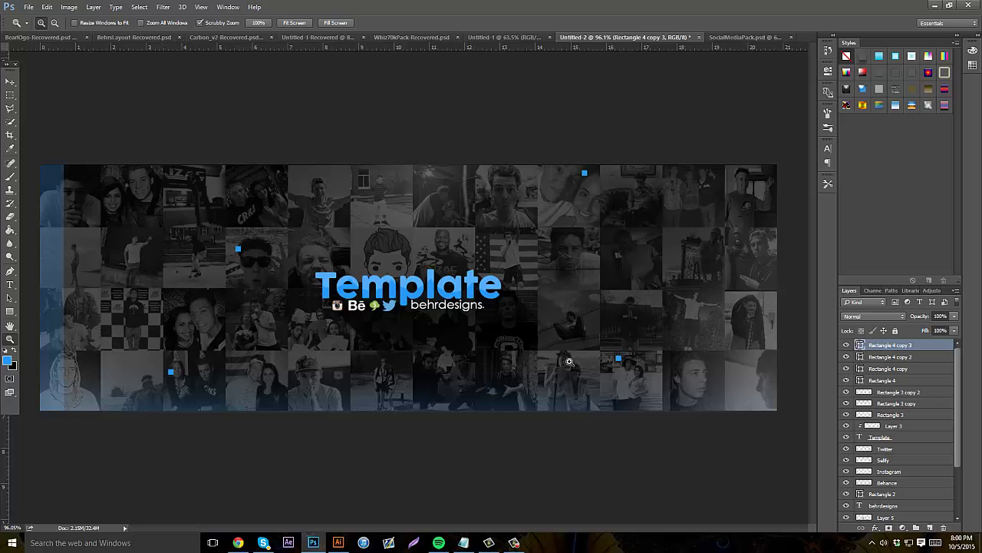
# Switch to Chrome, go to youtube.com and view your own channel followed by the subscribed Tutorial Hub channel.
pyautogui.click(238, 543)
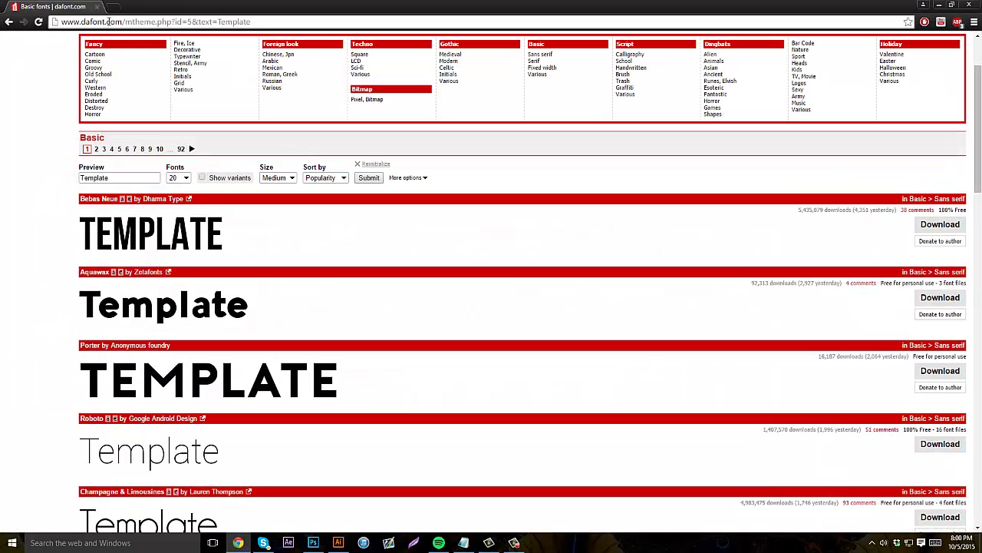
pyautogui.click(108, 21)
pyautogui.write('youtube.com')
pyautogui.press('Return')
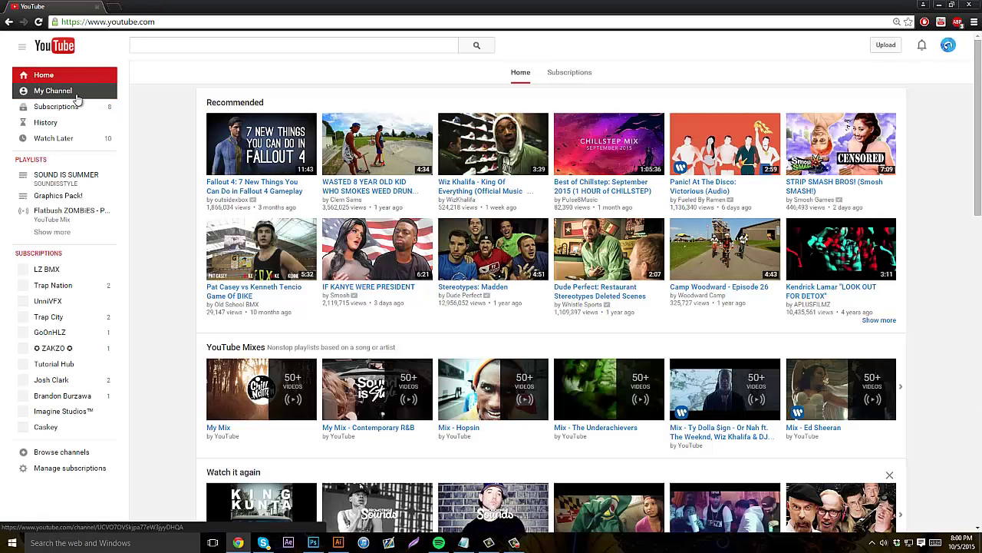
pyautogui.click(79, 98)
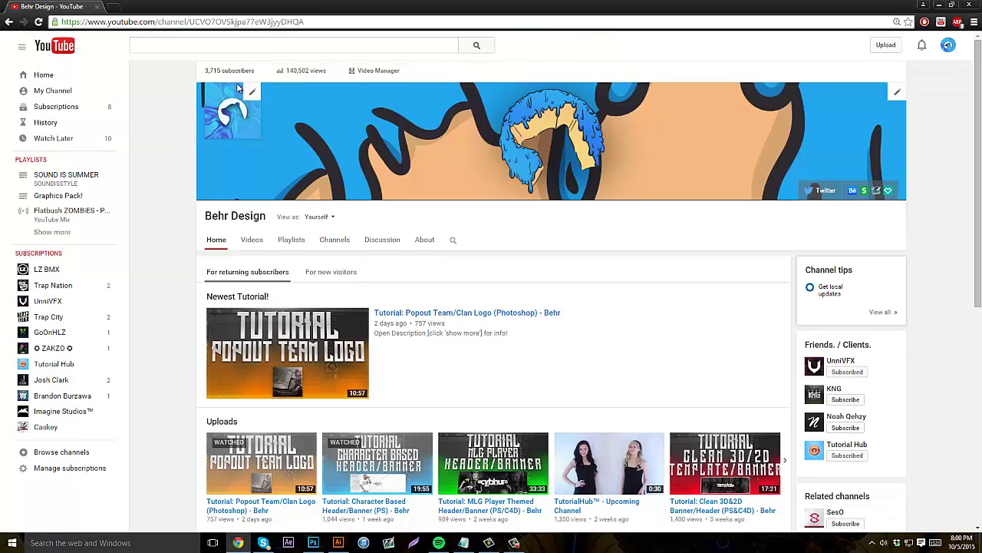
pyautogui.click(52, 364)
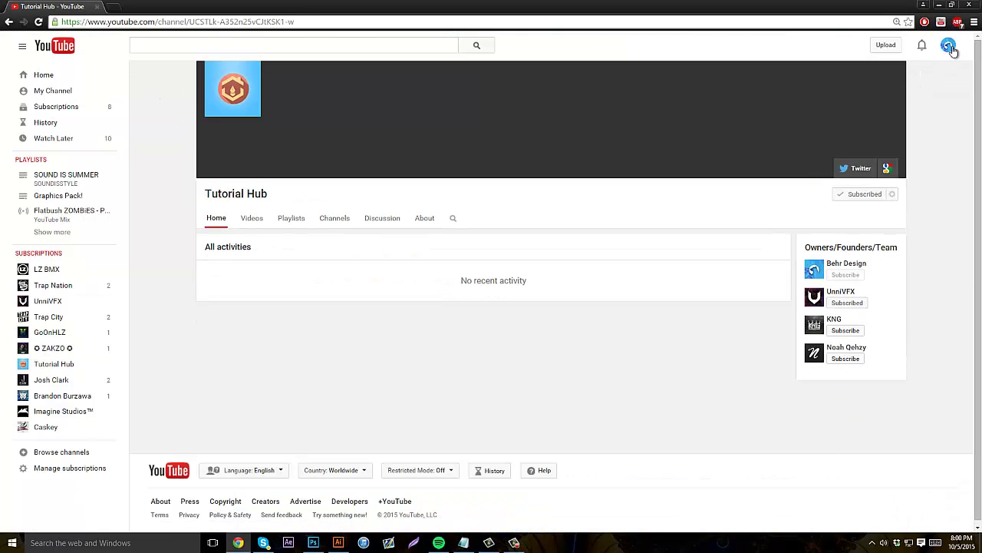
# Switch the signed-in YouTube account to Tutorial Hub and return to the header document in Photoshop.
pyautogui.click(949, 46)
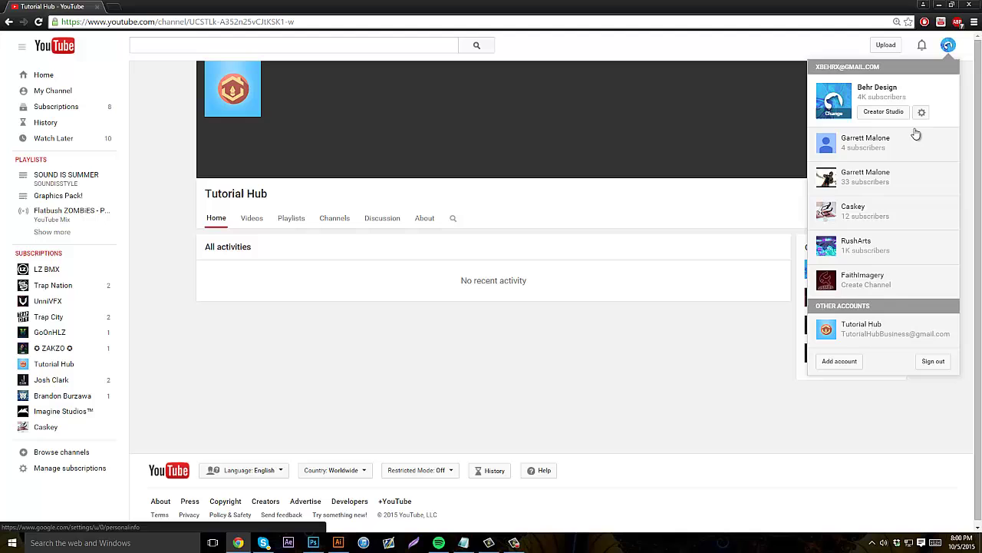
pyautogui.click(885, 340)
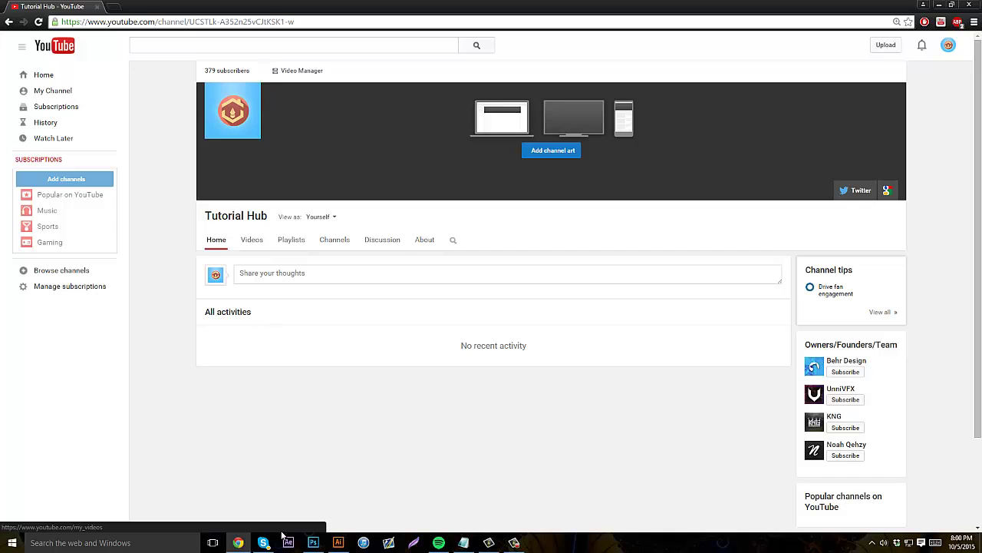
pyautogui.moveTo(244, 548)
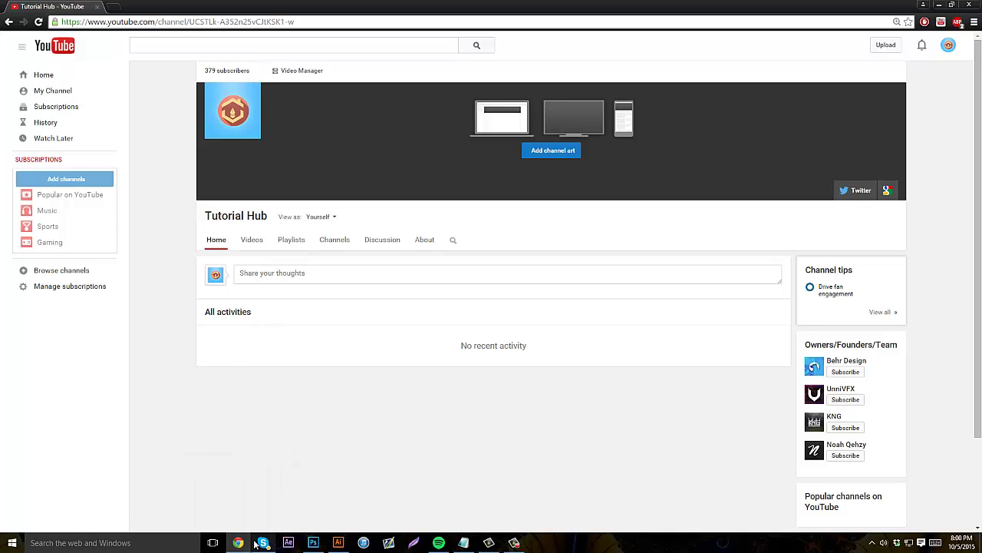
pyautogui.click(313, 542)
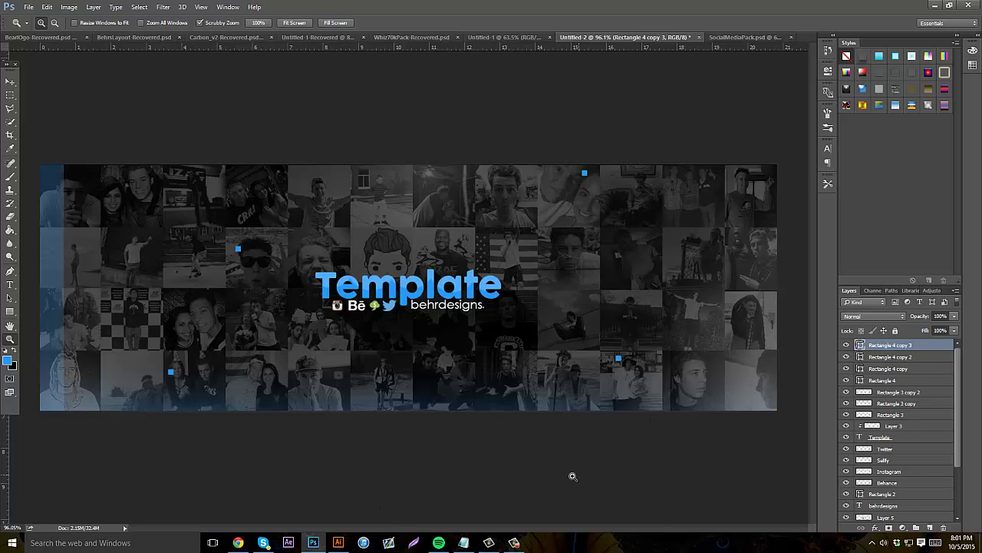
pyautogui.click(515, 542)
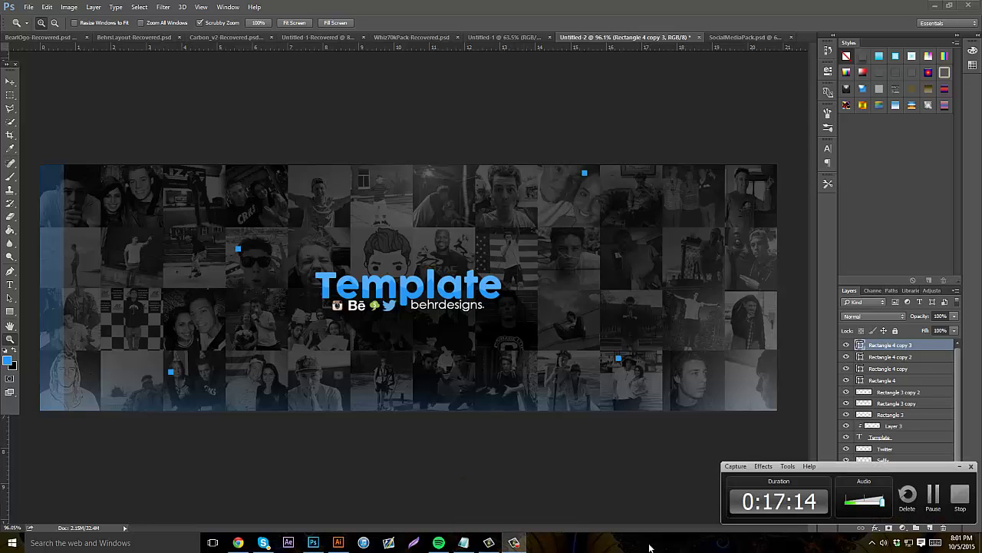